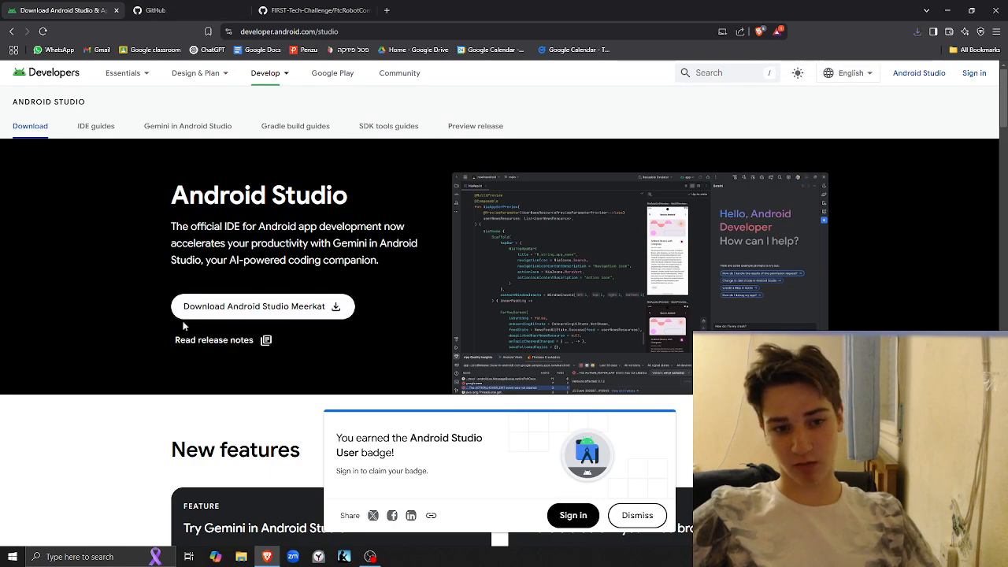
Accept the terms and conditions and download Android Studio Meerkat 2024.3.1 Patch 1 for Windows
left_click(278, 312)
scroll(316, 354, "down", 20)
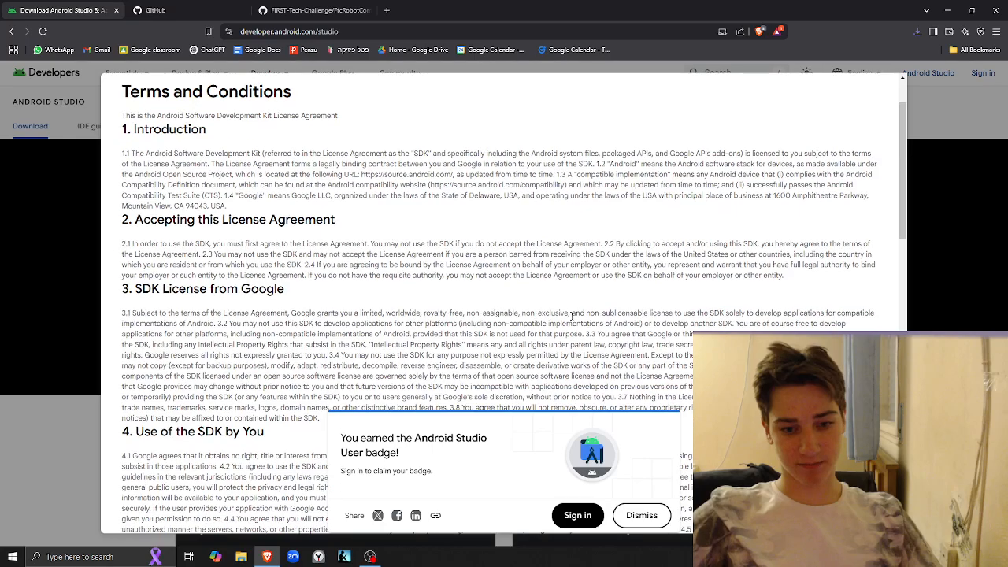
left_click(642, 516)
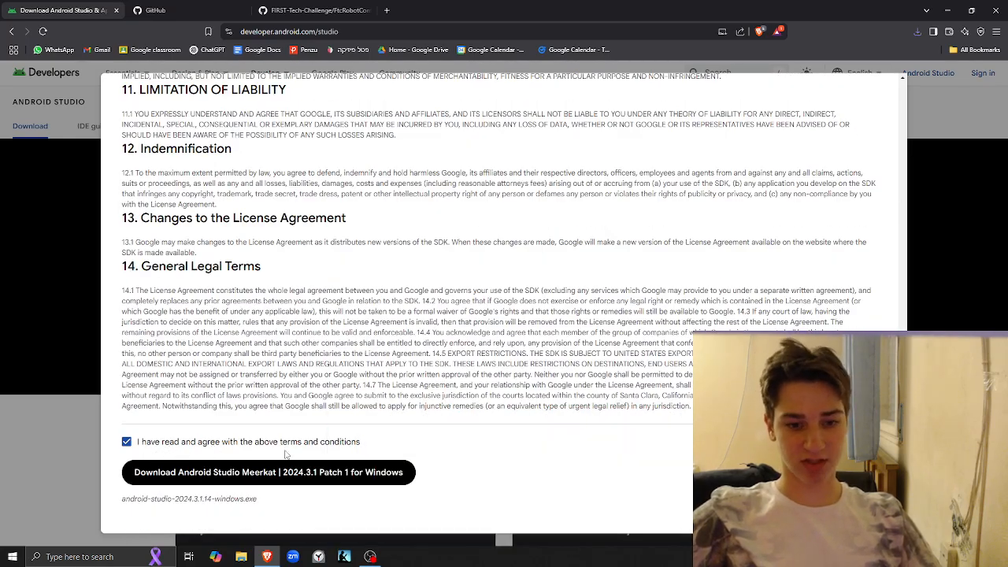
left_click(223, 475)
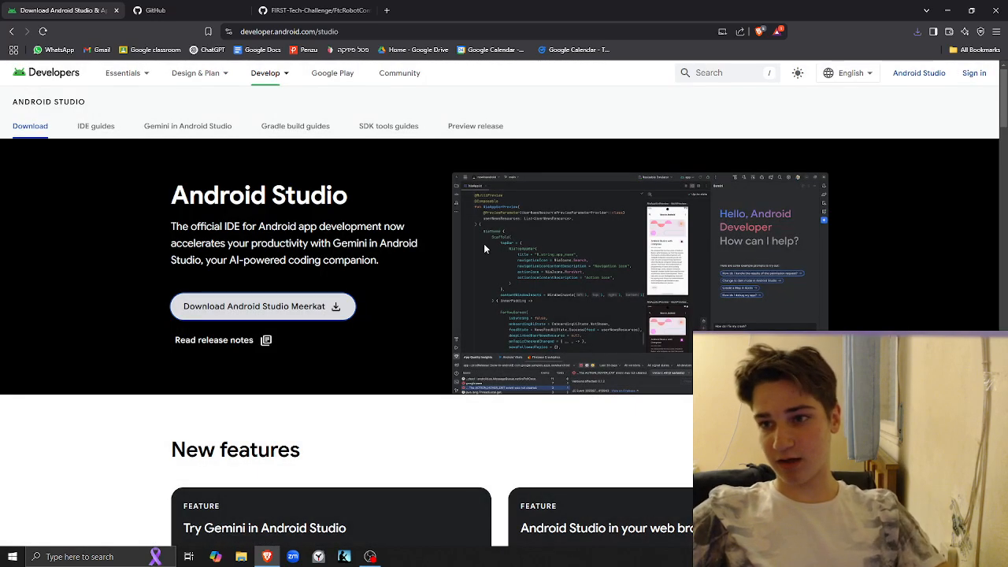
Launch the downloaded android-studio-2024.3.1.14 Windows installer from the recent download history
left_click(916, 32)
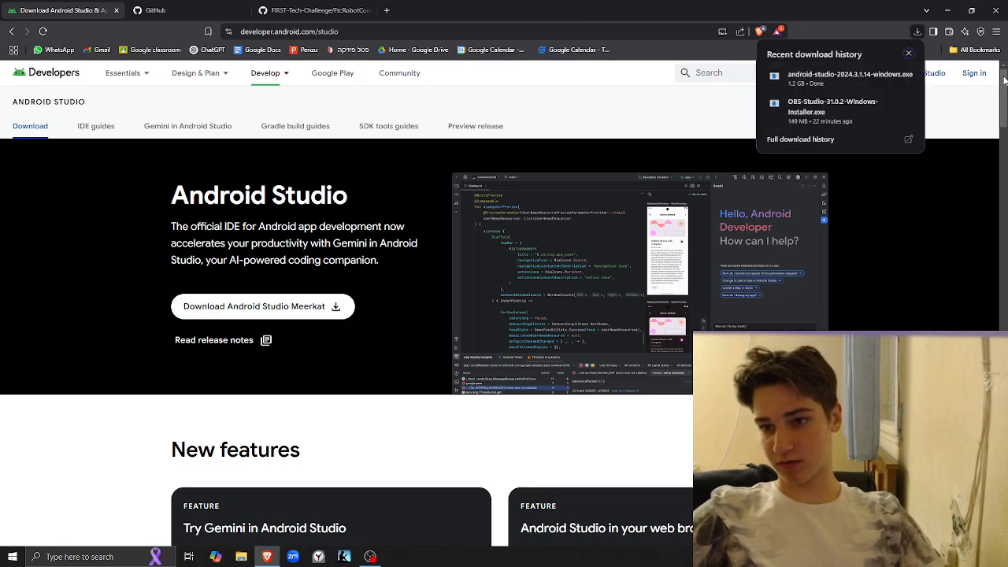
left_click(831, 80)
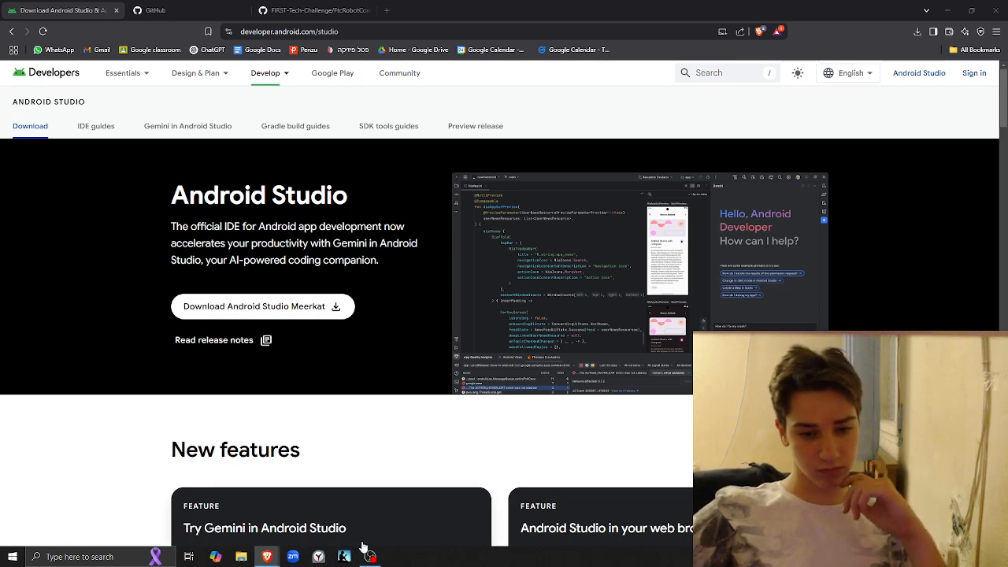
mouse_move(367, 560)
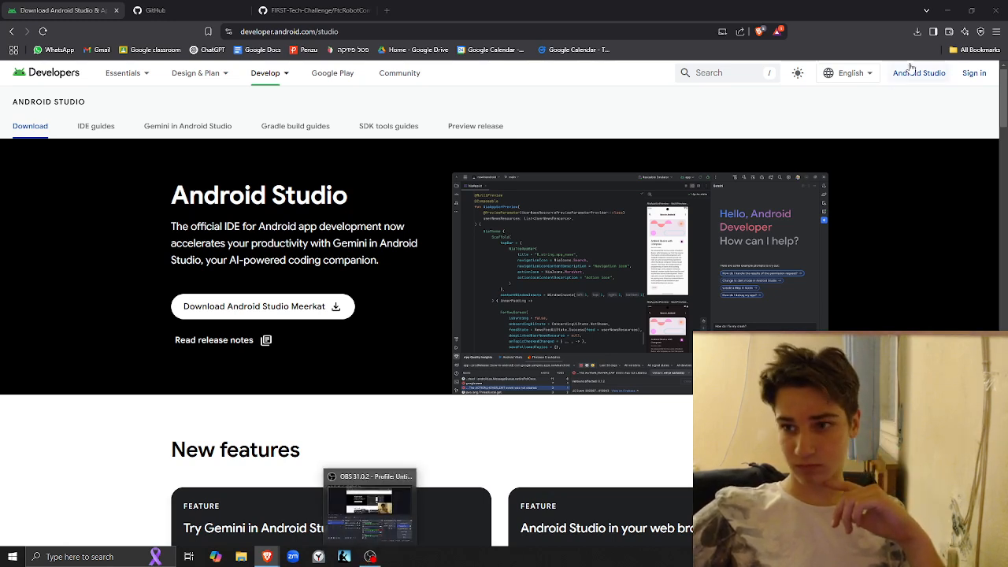
left_click(918, 31)
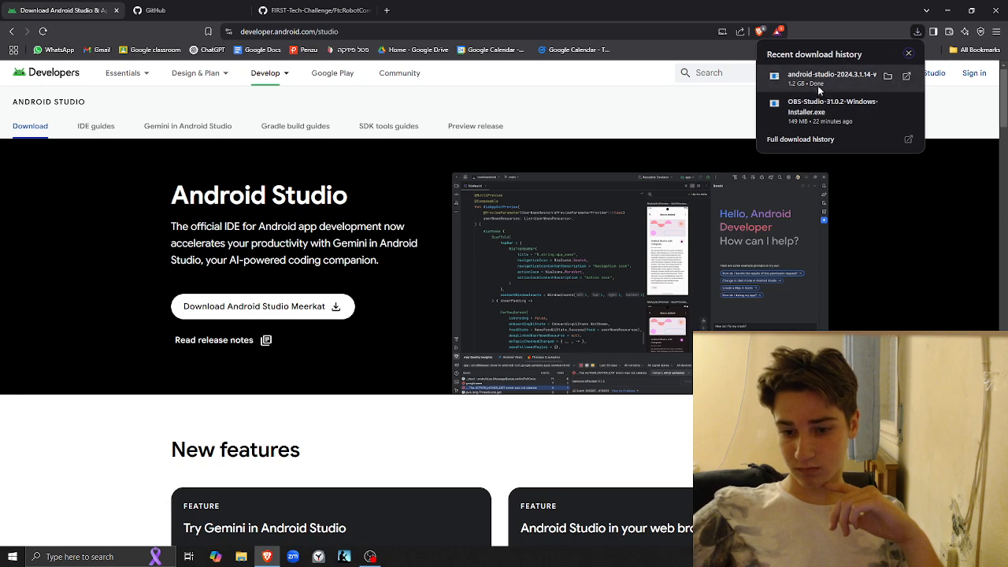
left_click(907, 75)
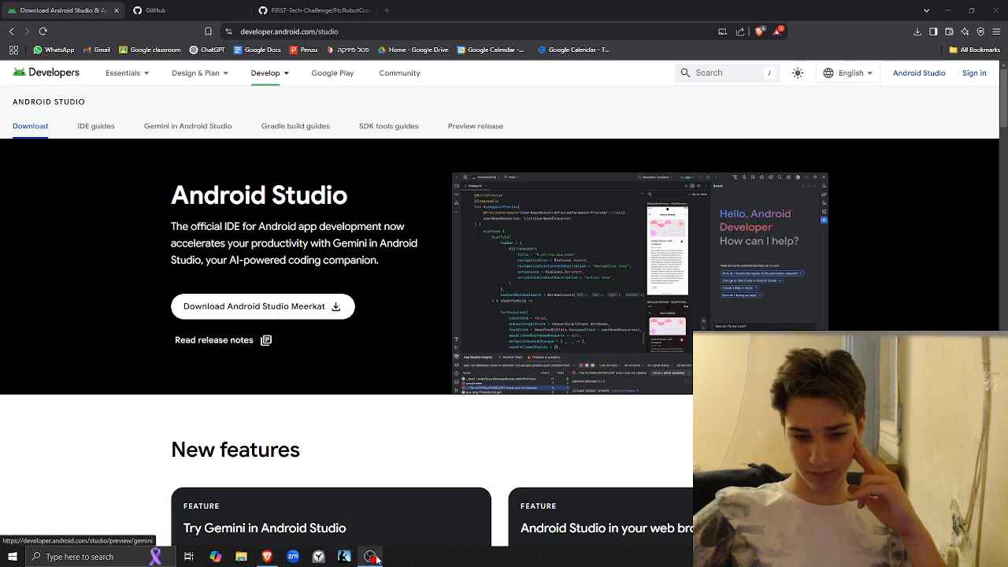
Bring the Android Studio Setup wizard to the front of the other open windows
mouse_move(376, 559)
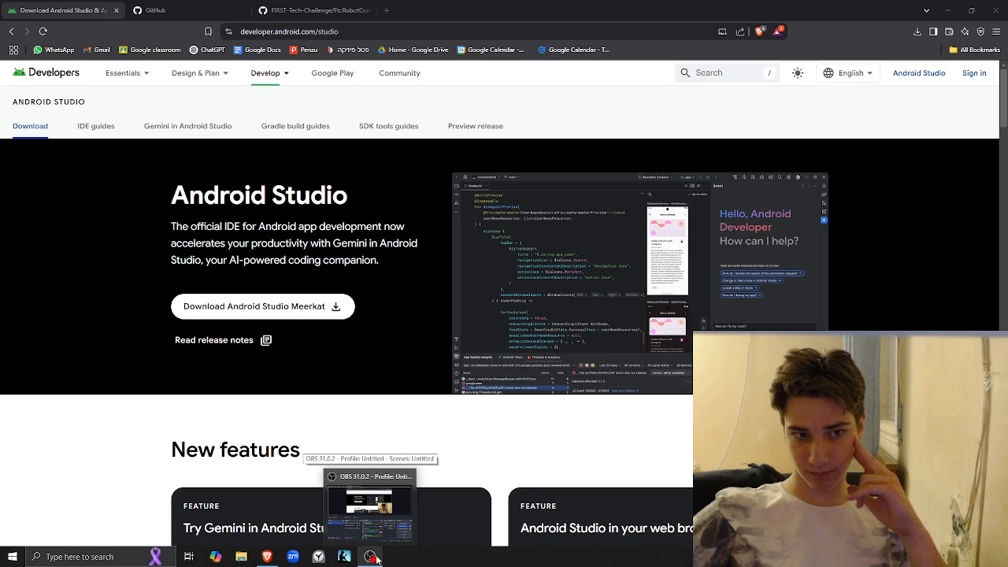
left_click(377, 560)
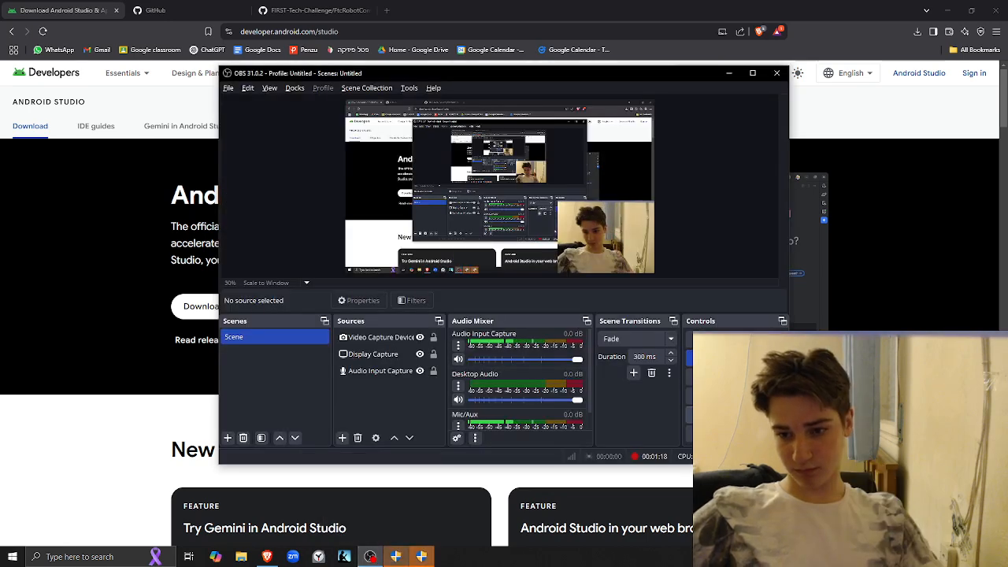
key("alt+Tab")
key("alt+Tab")
key("Tab")
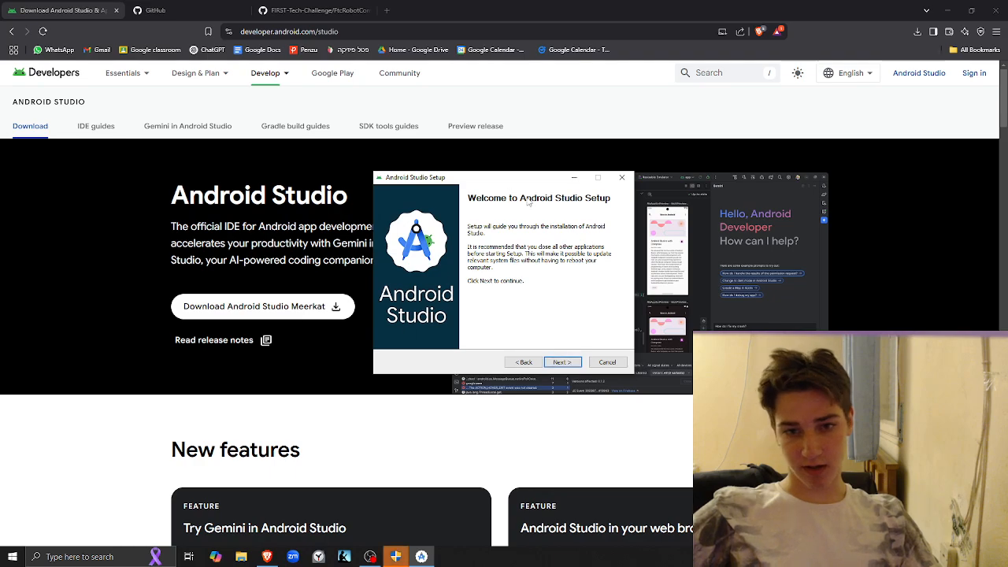
left_click_drag(510, 181, 557, 199)
key("alt+Tab")
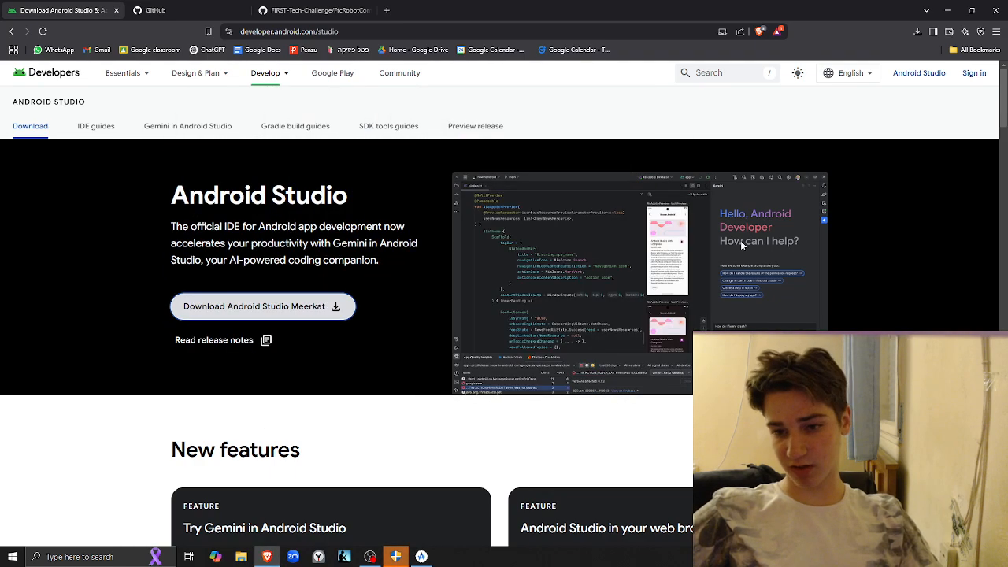
key("alt+Tab")
key("Tab")
key("alt+Tab")
key("Tab")
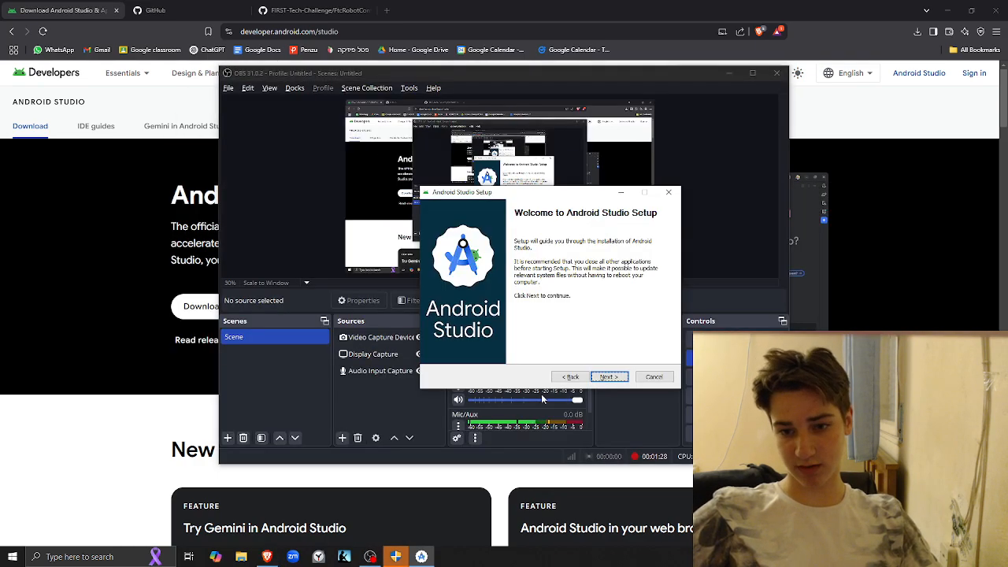
Start installing Android Studio with the default components and the location C:\Program Files\Android\Android Studio
left_click(618, 377)
key("alt+Tab")
key("alt+Tab")
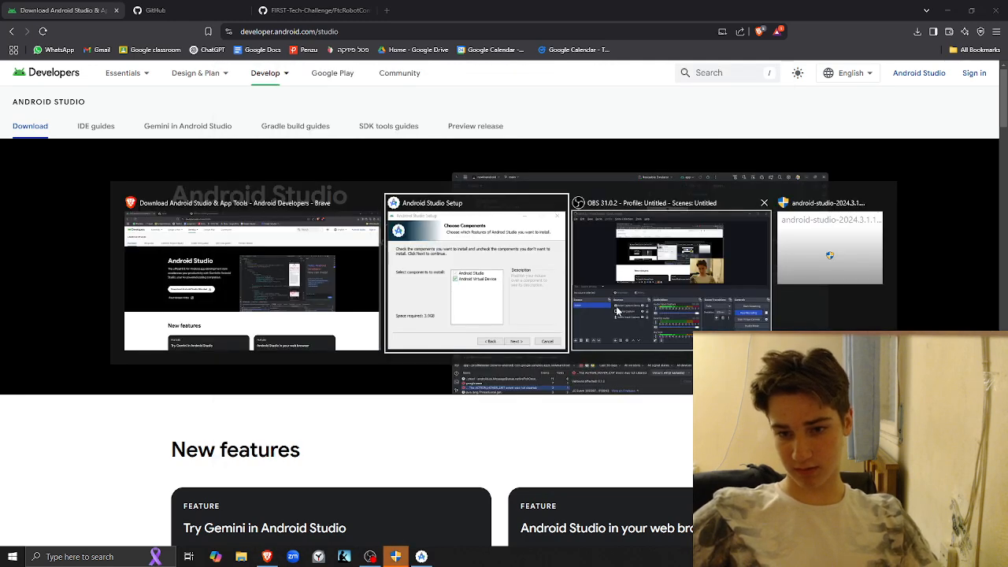
left_click(609, 378)
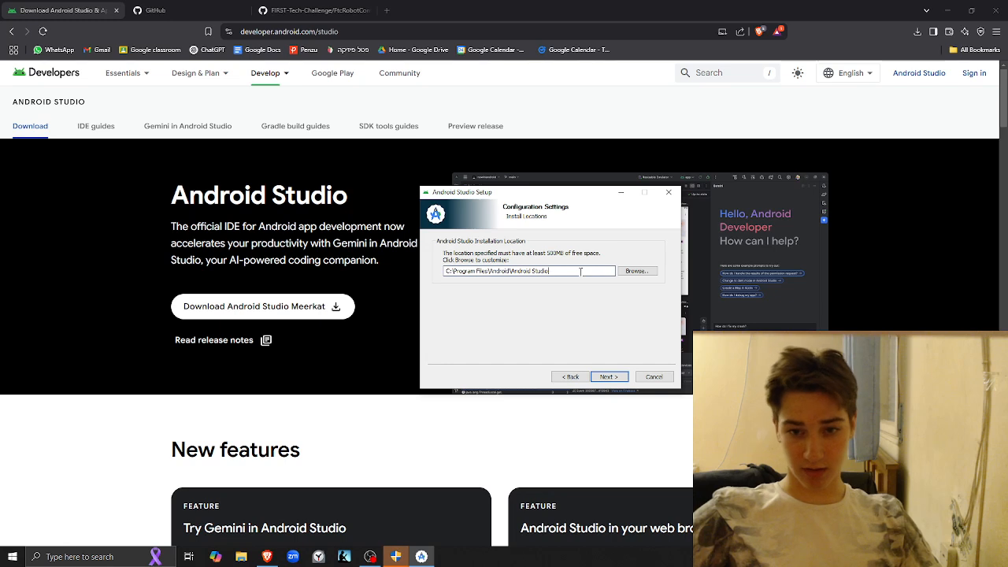
left_click(617, 377)
left_click(603, 378)
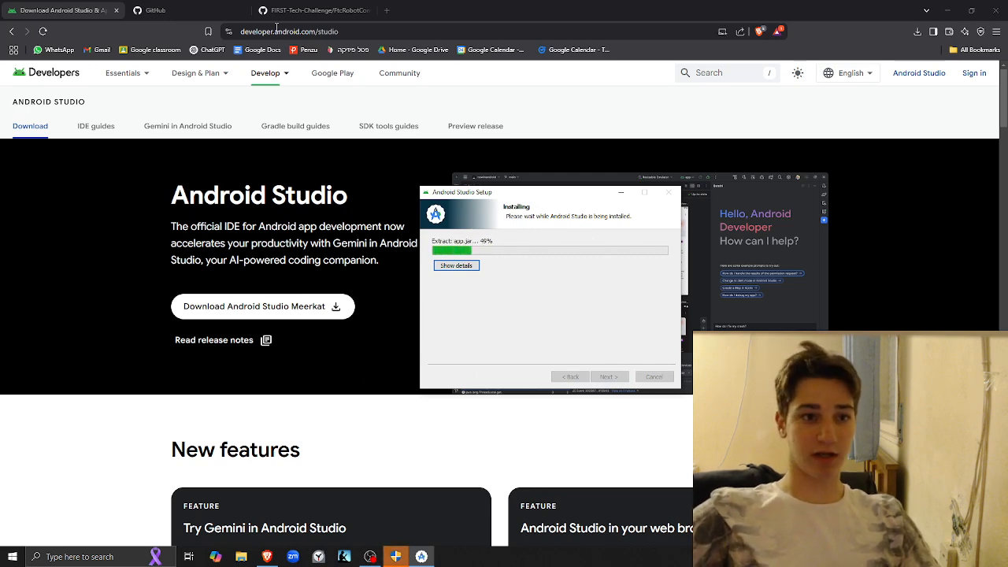
Go to the FIRST-Tech-Challenge/FtcRobotController repository page in Brave and copy its HTTPS clone URL
left_click(589, 112)
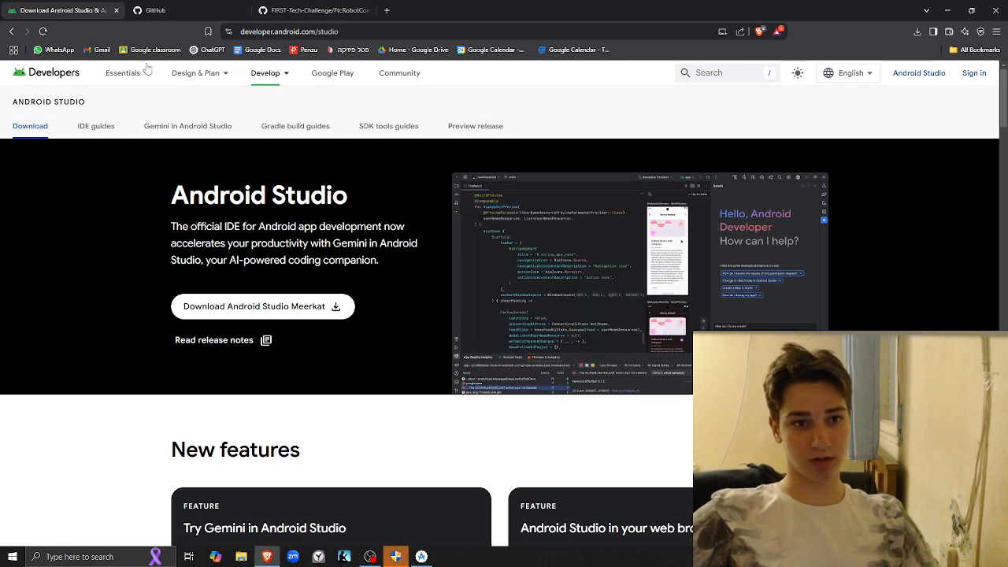
left_click(307, 10)
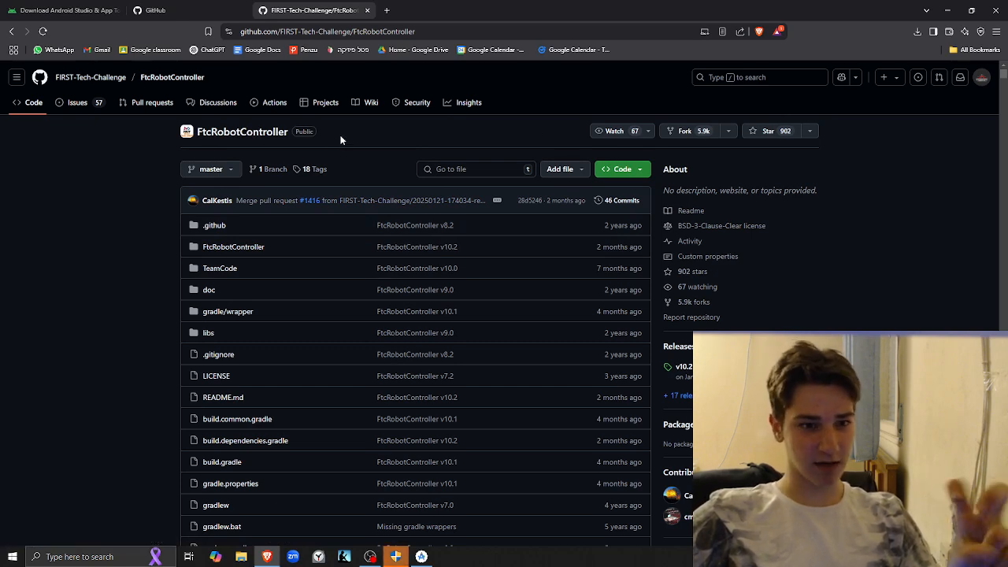
left_click(624, 169)
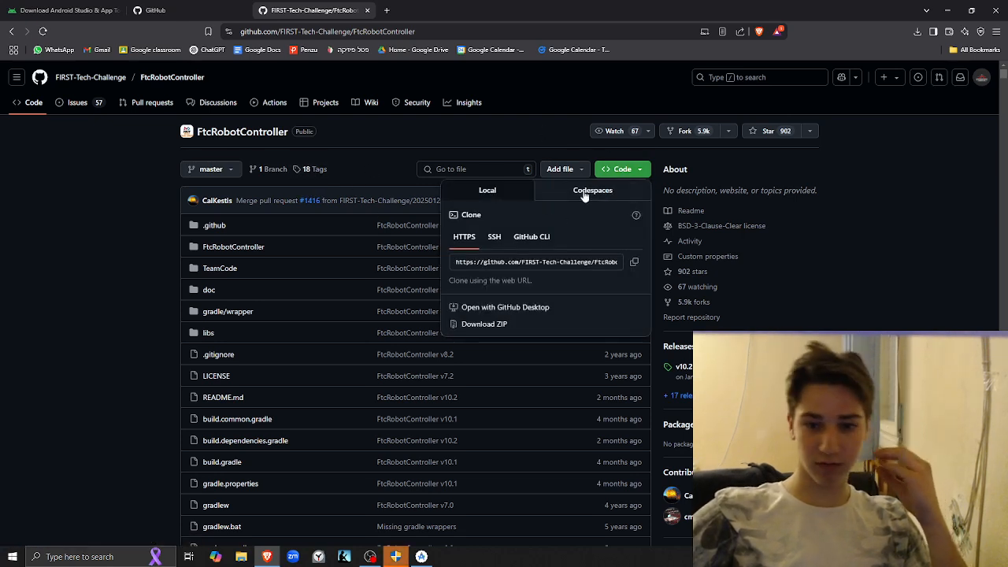
left_click(635, 264)
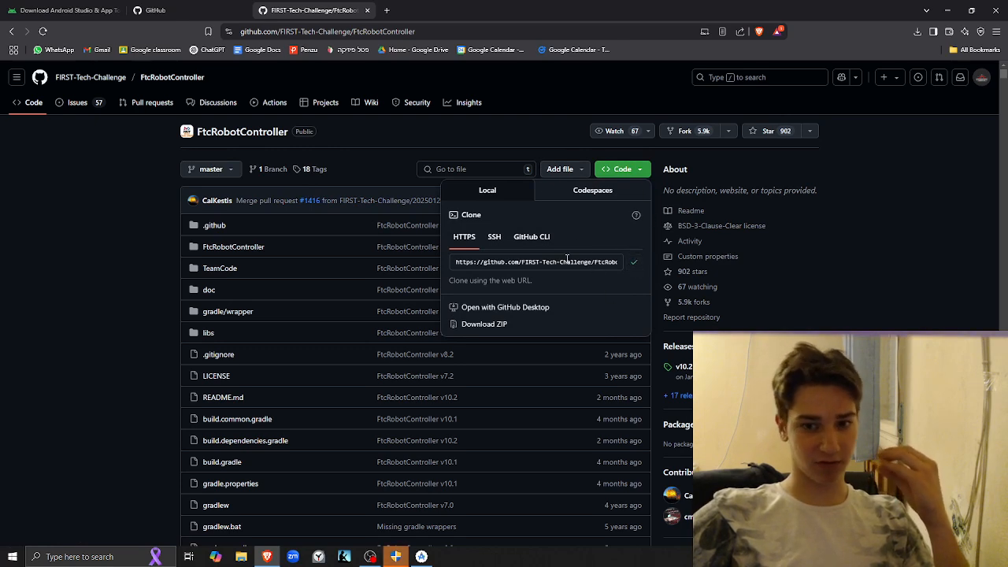
left_click(428, 135)
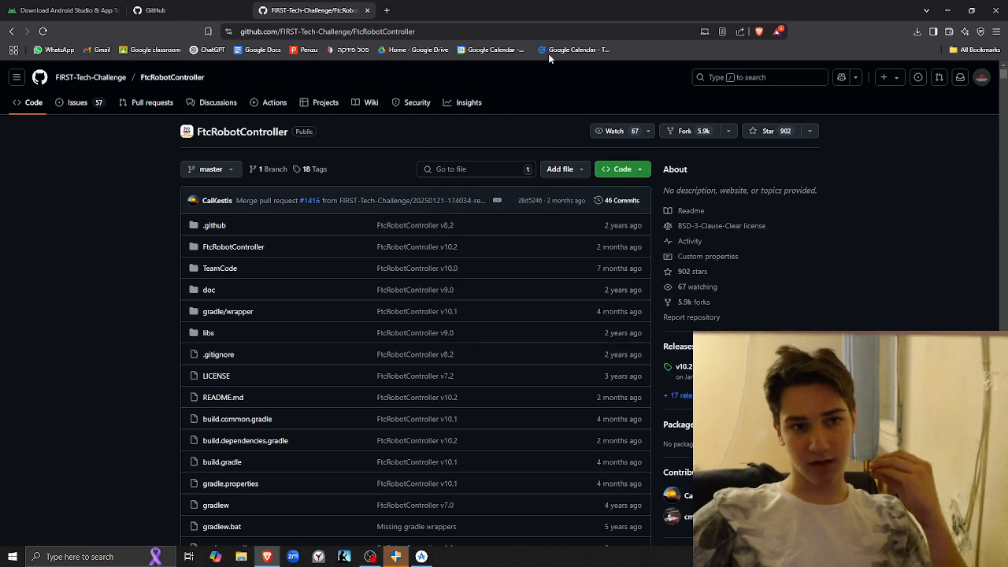
Open the second pending Android Studio Setup instance and quit it, confirming the exit
left_click(395, 557)
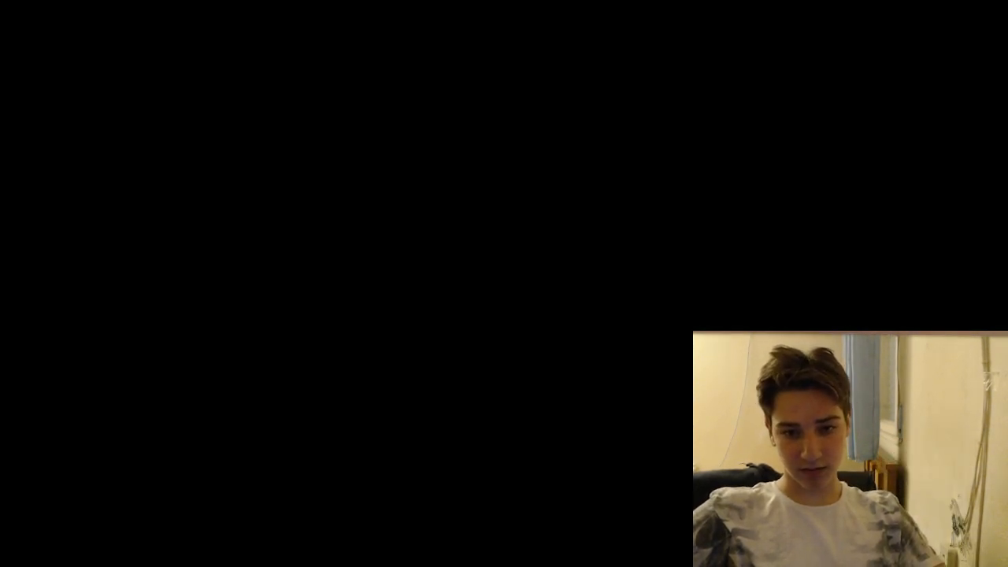
key("alt+Tab")
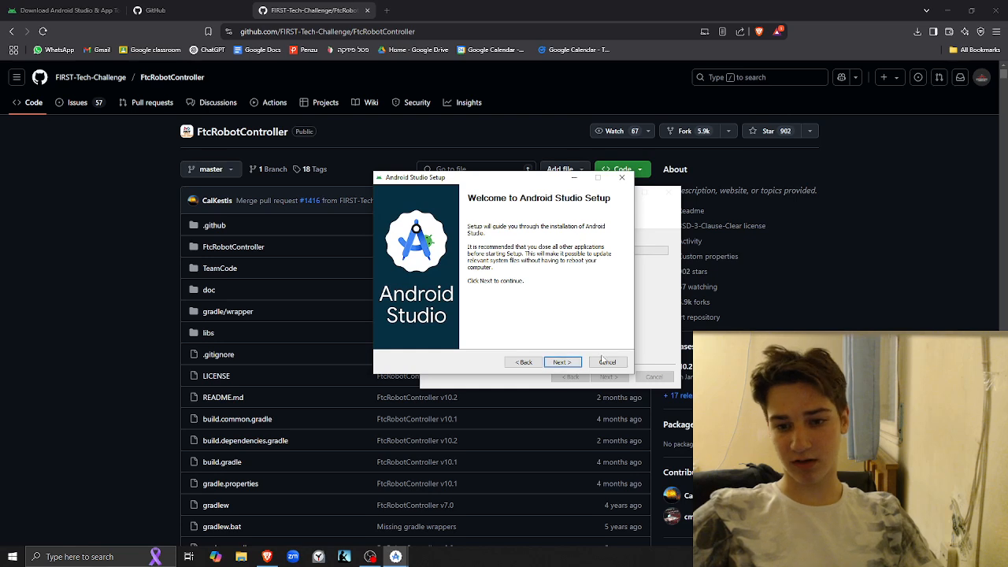
left_click(624, 178)
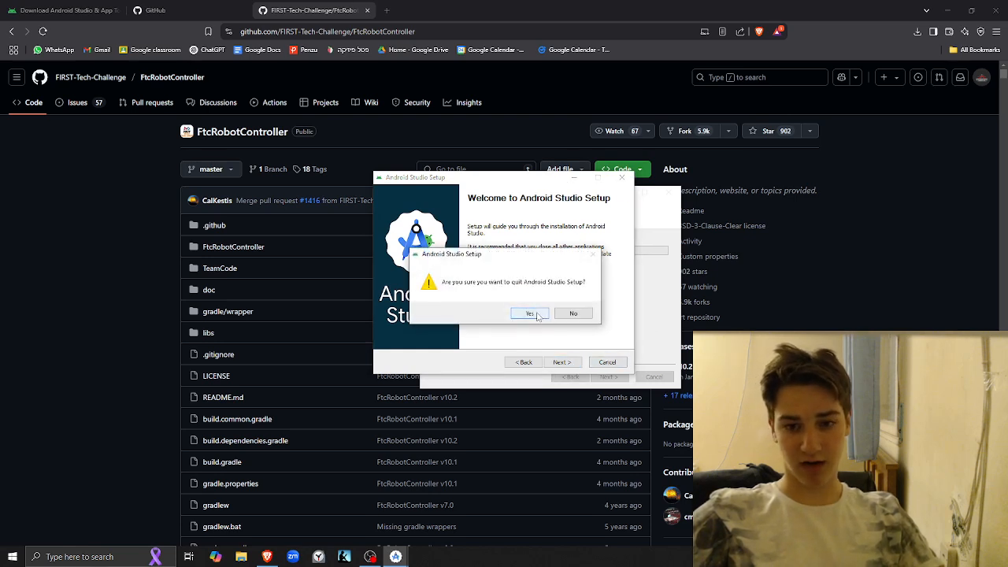
left_click(530, 314)
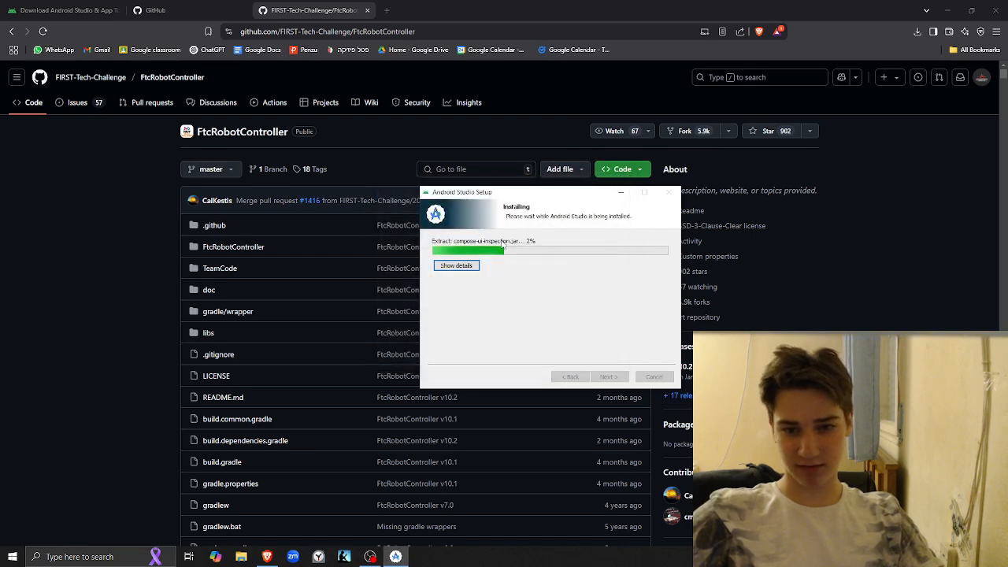
Move the running installer window aside and review the HTTPS clone options of the FtcRobotController repository in Brave
left_click_drag(549, 197, 618, 216)
left_click(4, 144)
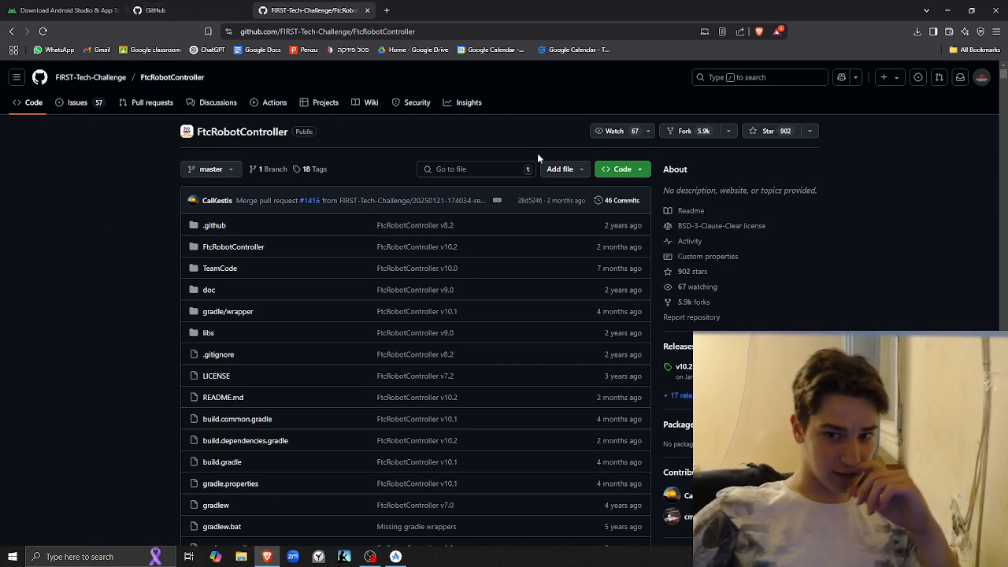
left_click(623, 169)
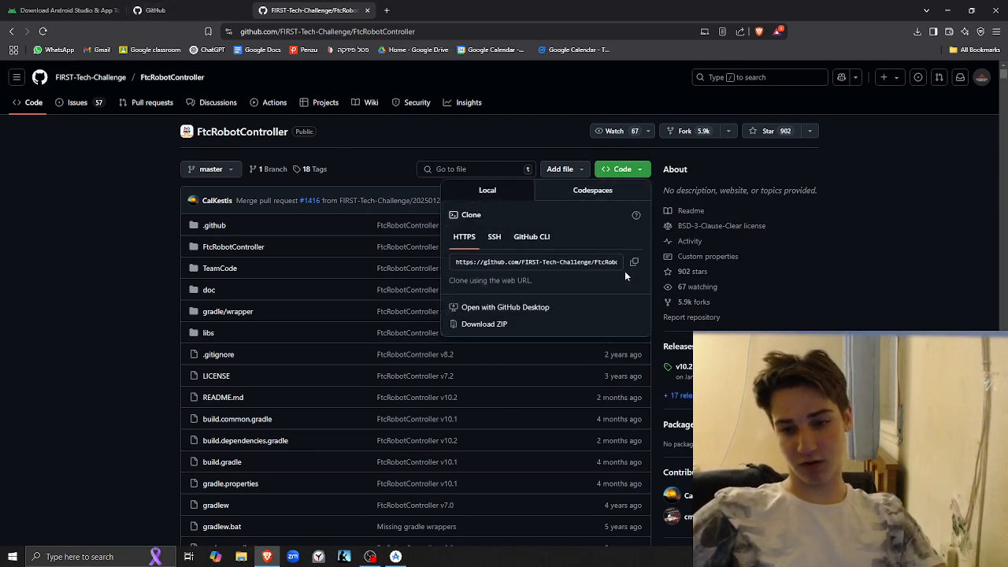
left_click(473, 266)
left_click(583, 293)
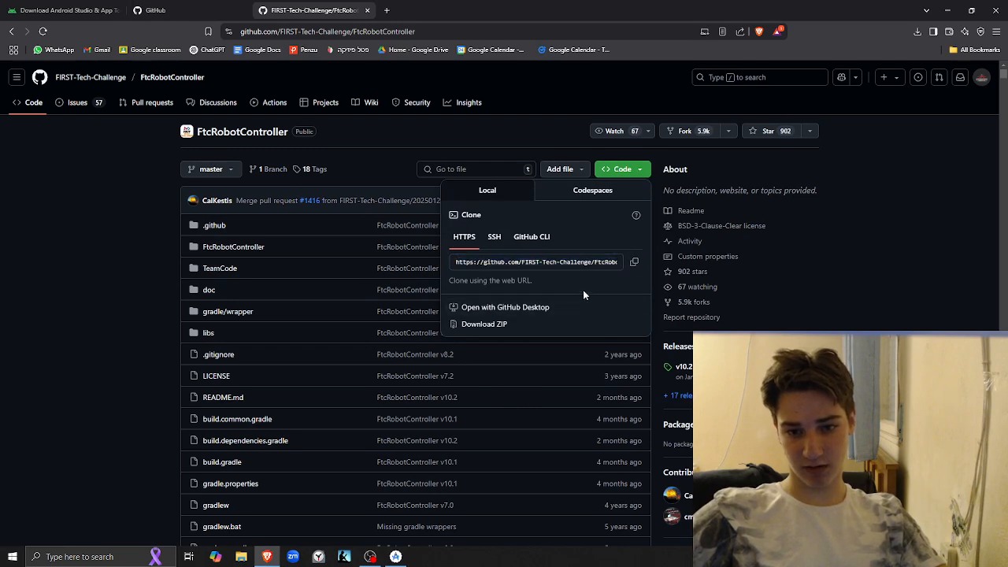
left_click(605, 172)
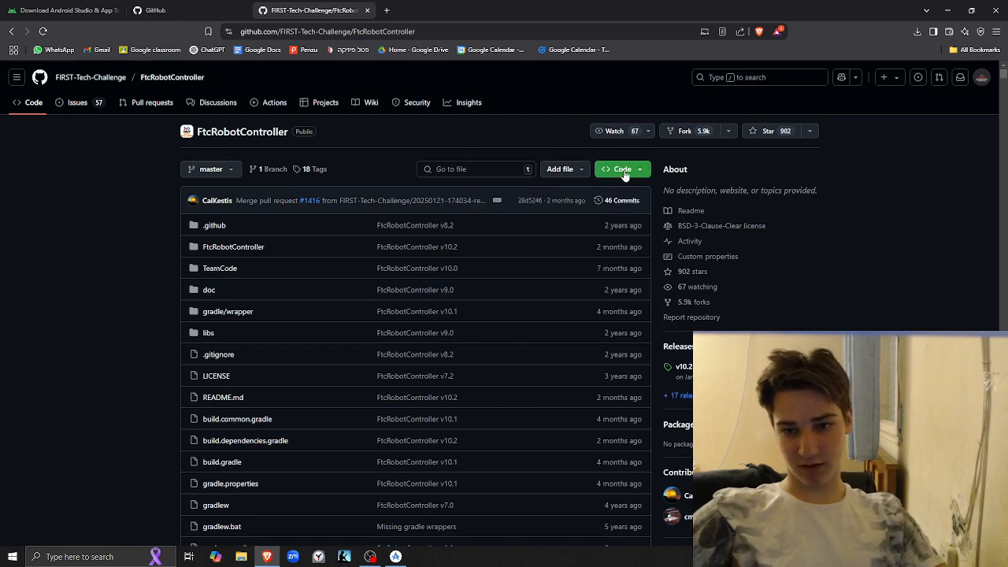
left_click(622, 170)
left_click(423, 124)
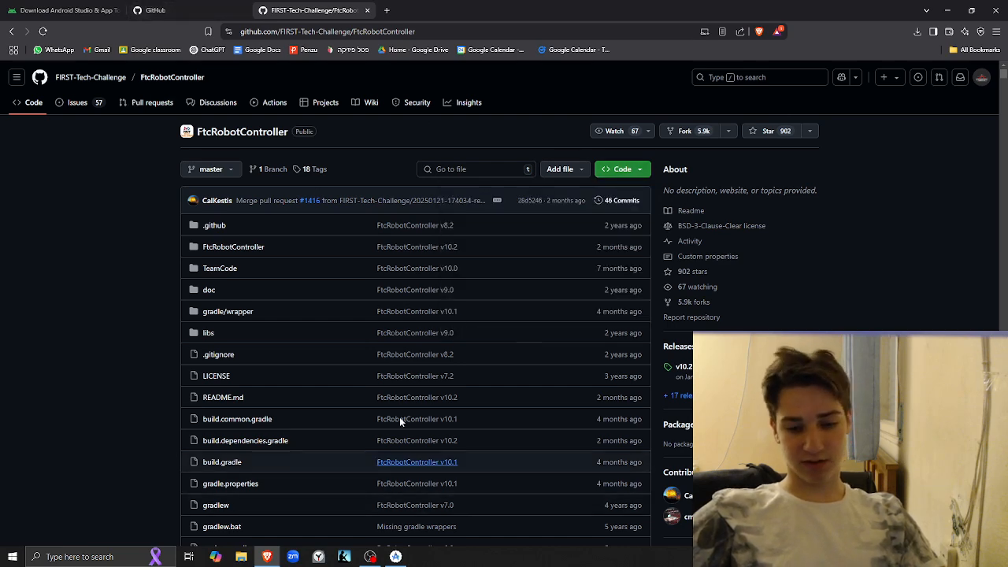
View the signed-in account's profile menu on the GitHub dashboard, and close it
left_click(155, 10)
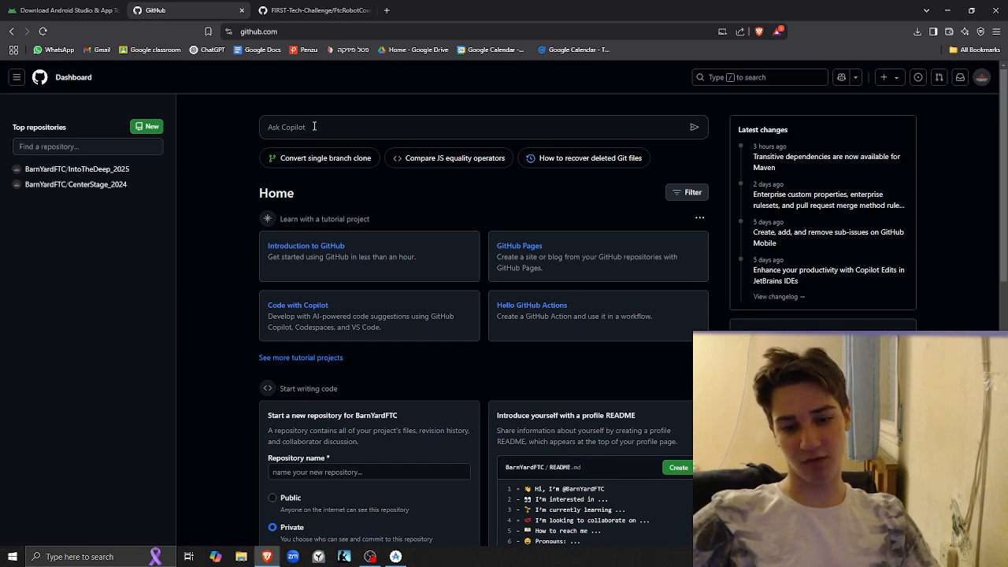
left_click(980, 78)
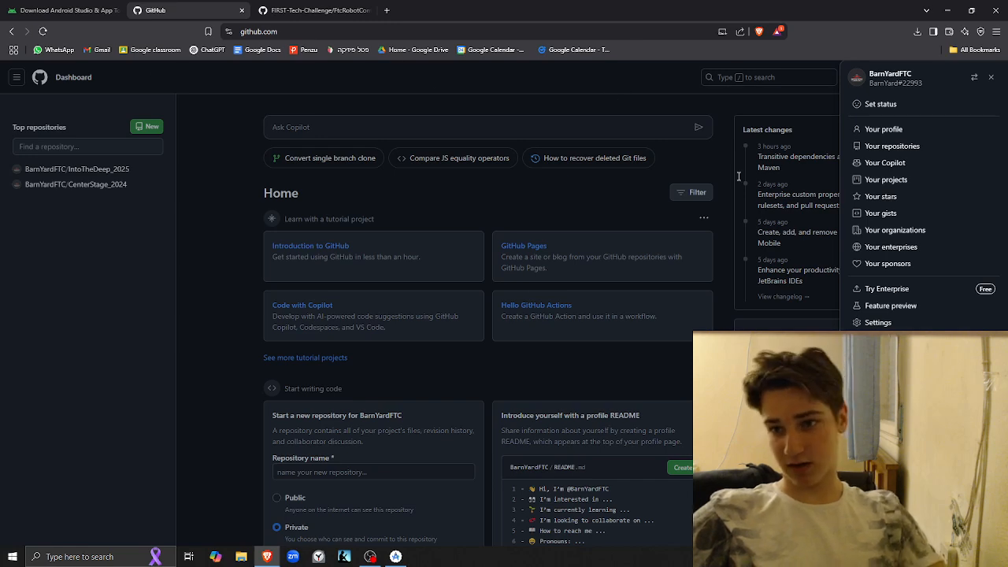
left_click(991, 76)
Switch to the Android Studio Setup window and finish the completed installation with Start Android Studio enabled
key("alt+Tab")
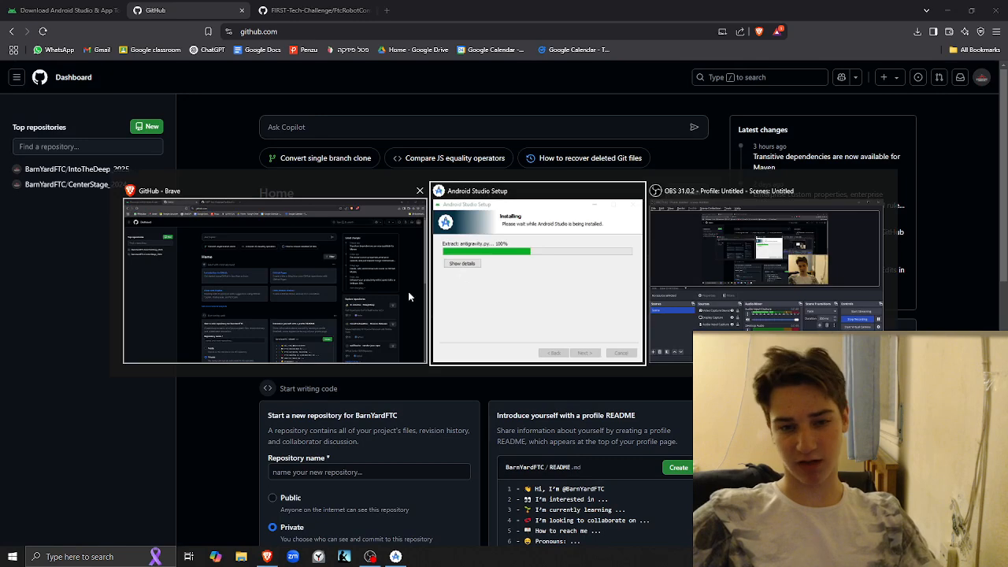
key("alt+Tab")
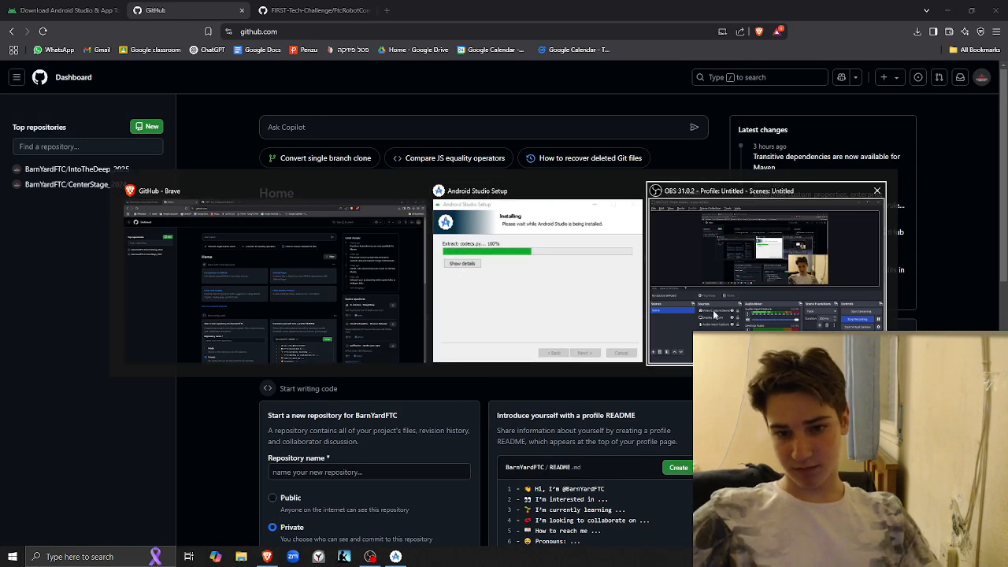
key("alt+Tab")
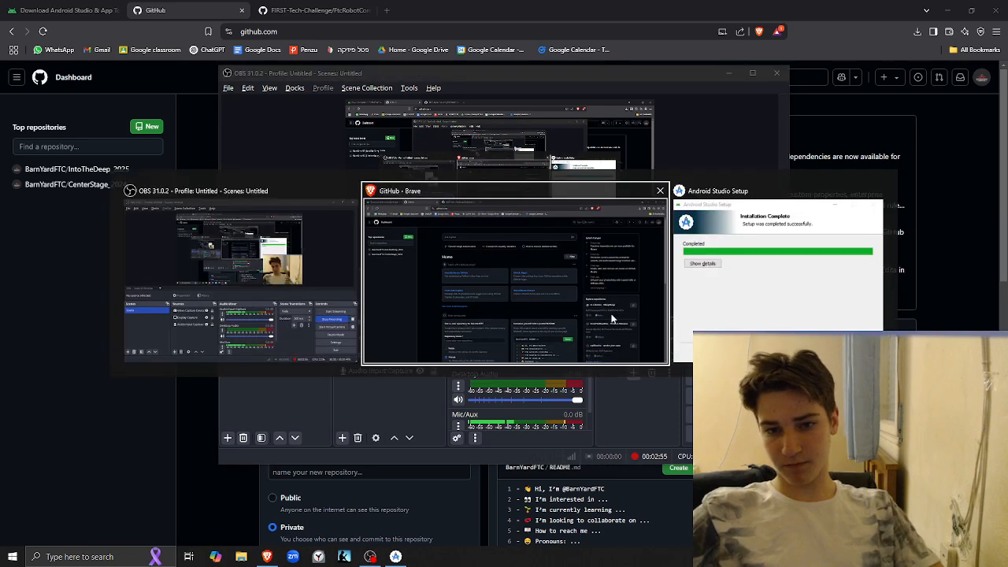
key("alt+Tab+Tab")
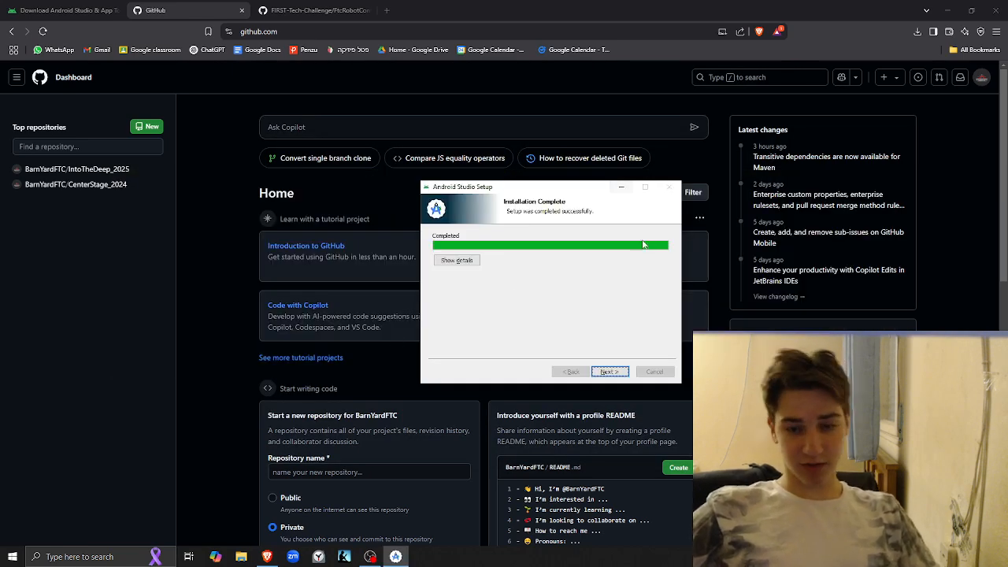
left_click_drag(527, 187, 451, 99)
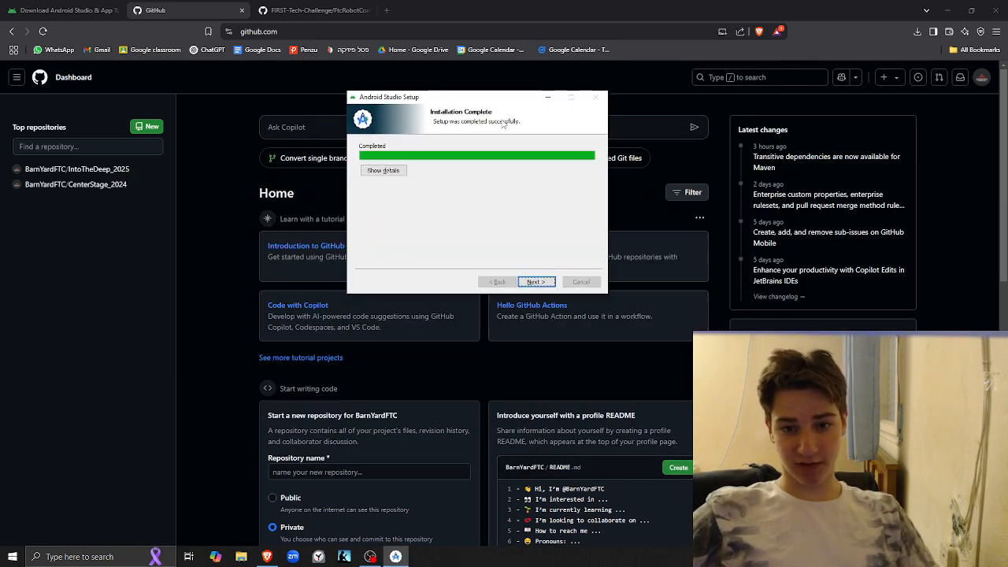
left_click(536, 281)
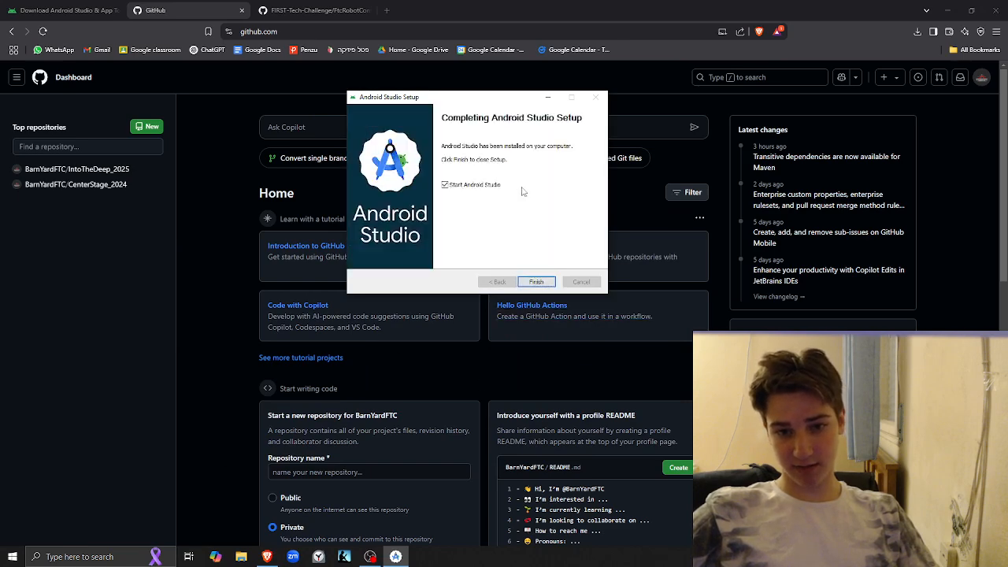
left_click(539, 283)
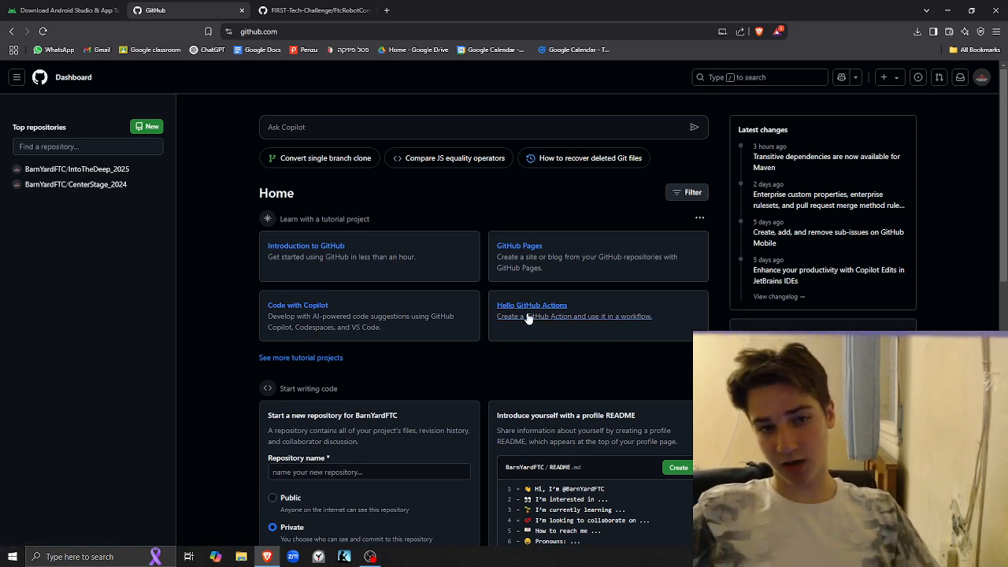
Review the FtcRobotController repository page in Brave and the signed-in account's profile menu on the GitHub dashboard
left_click(315, 10)
left_click_drag(327, 126, 124, 157)
left_click(125, 162)
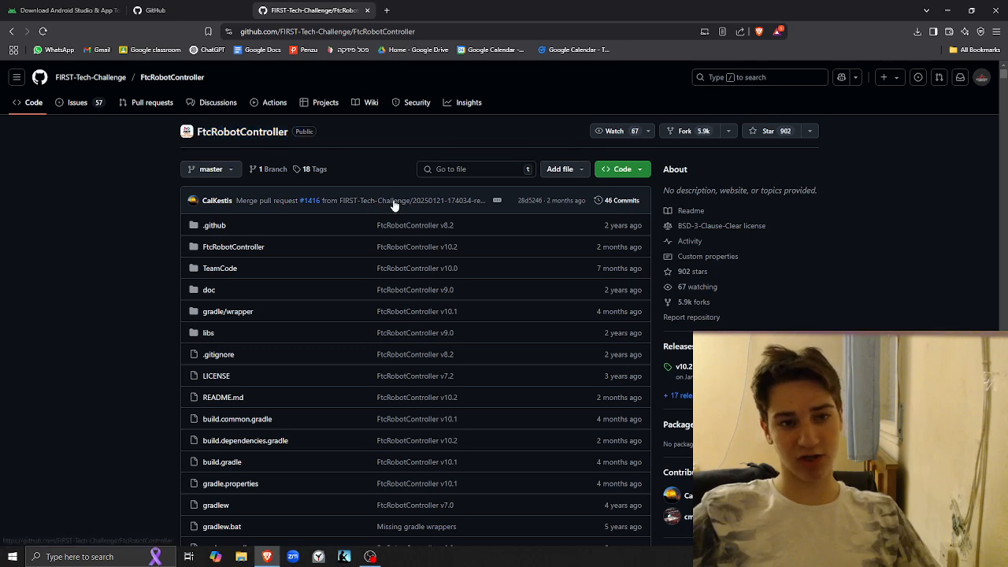
left_click(189, 7)
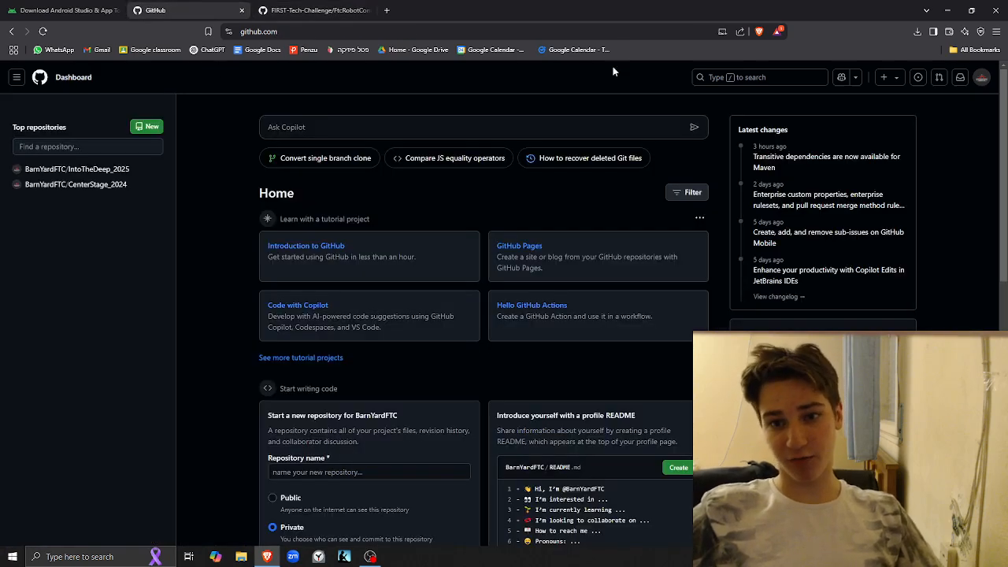
left_click(981, 80)
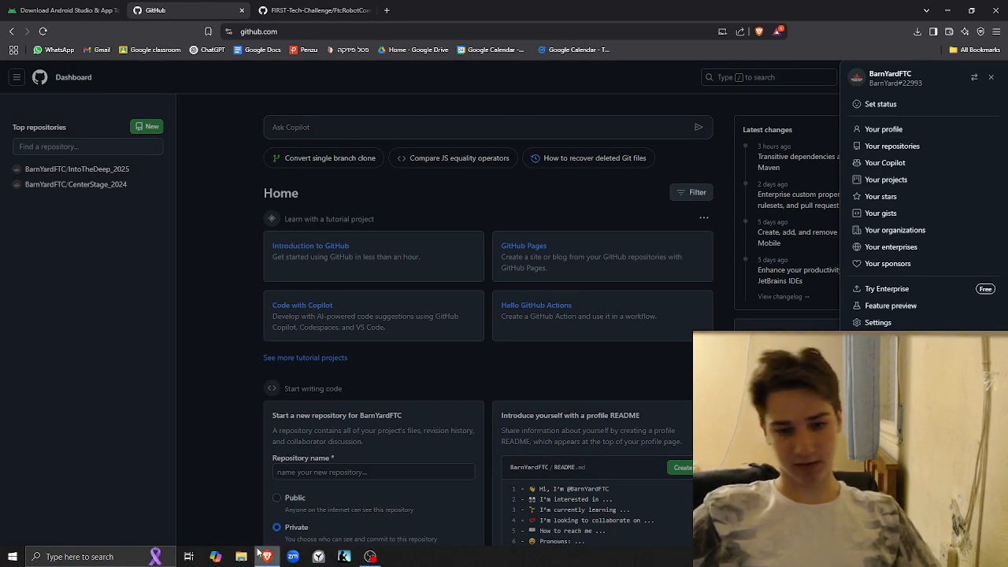
Switch to Android Studio's data-sharing dialog and decline sending usage statistics to Google
key("alt+Tab")
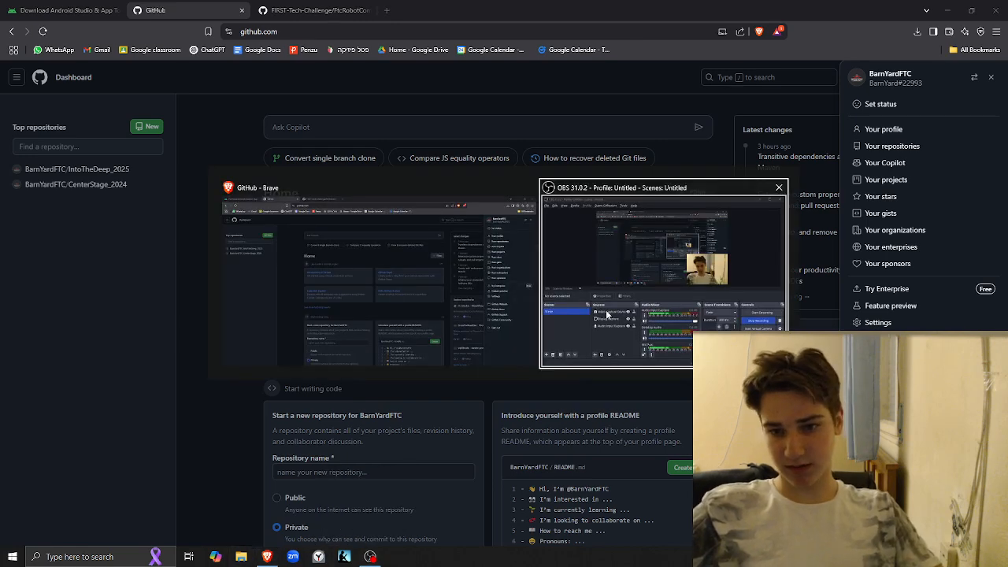
key("alt+Tab")
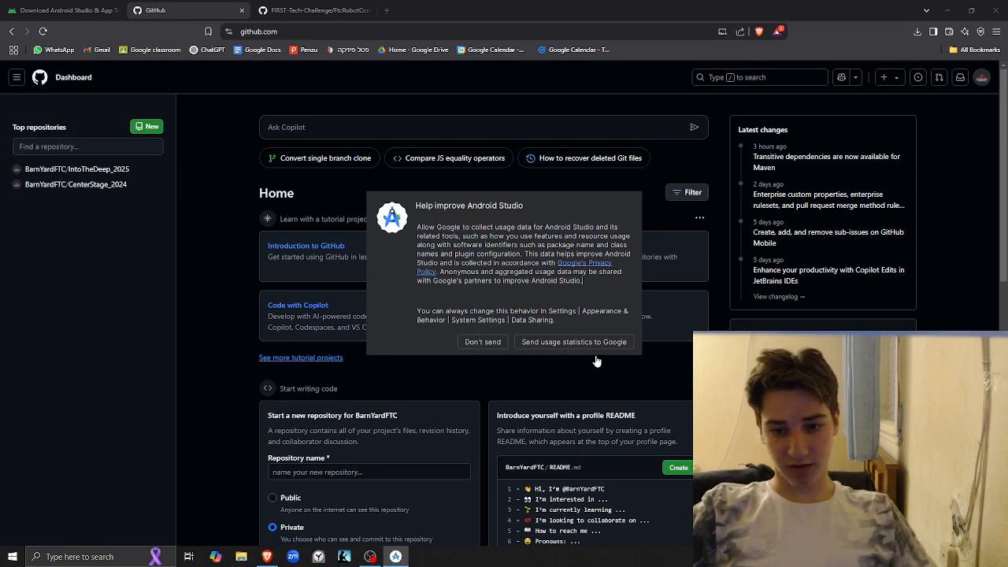
left_click(483, 342)
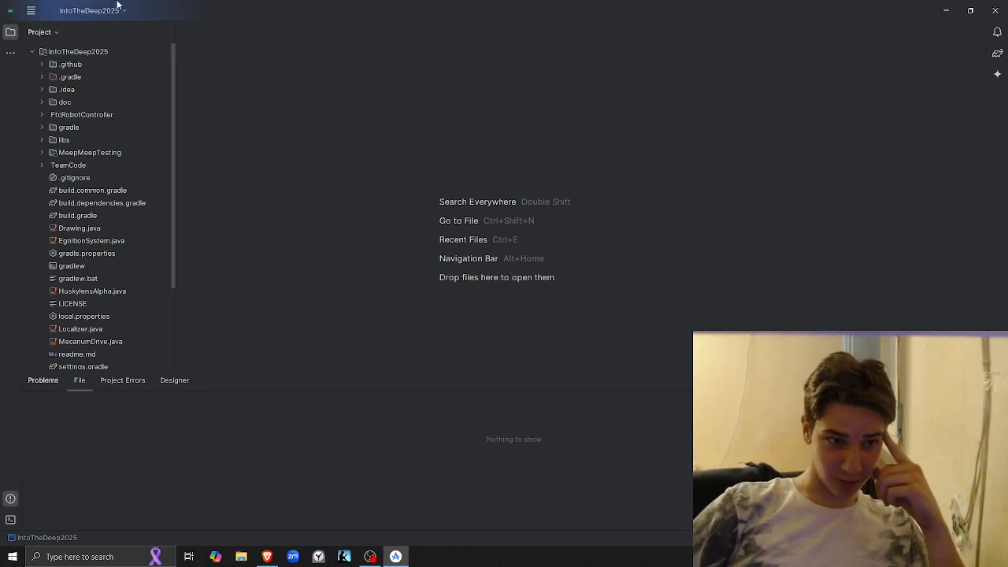
Close the IntoTheDeep2025 project in Android Studio and bring up the Welcome to Android Studio window
left_click(49, 11)
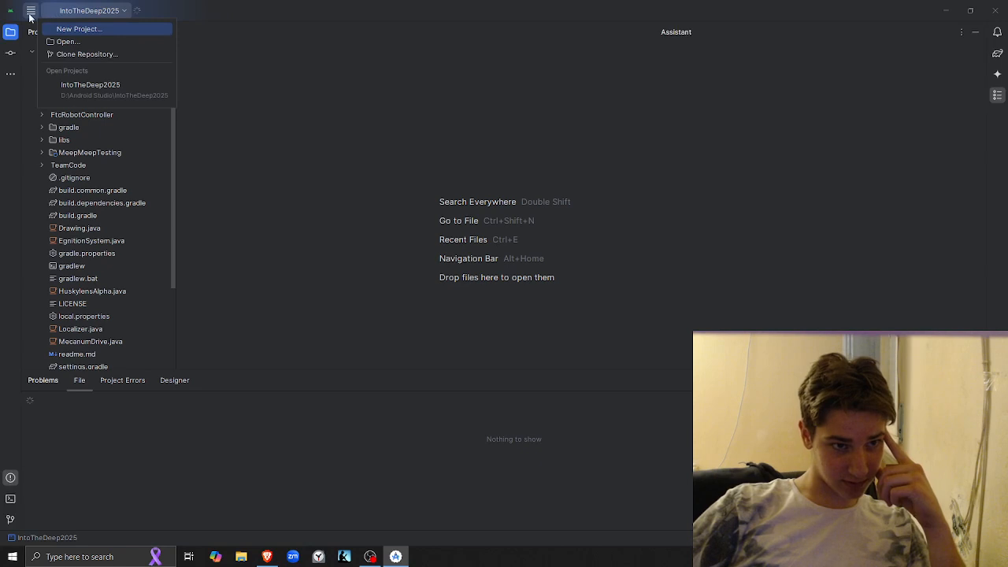
left_click(29, 12)
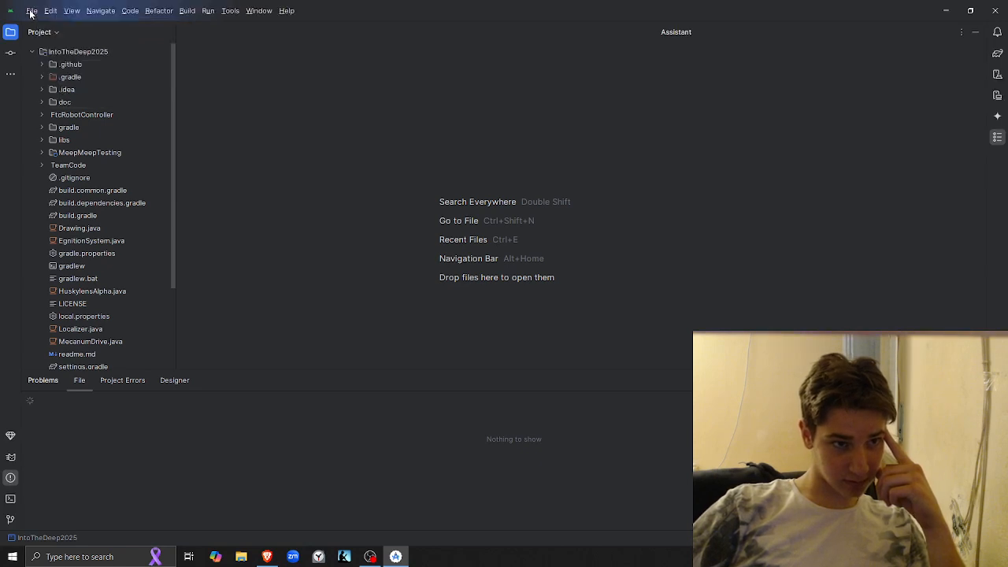
left_click(32, 11)
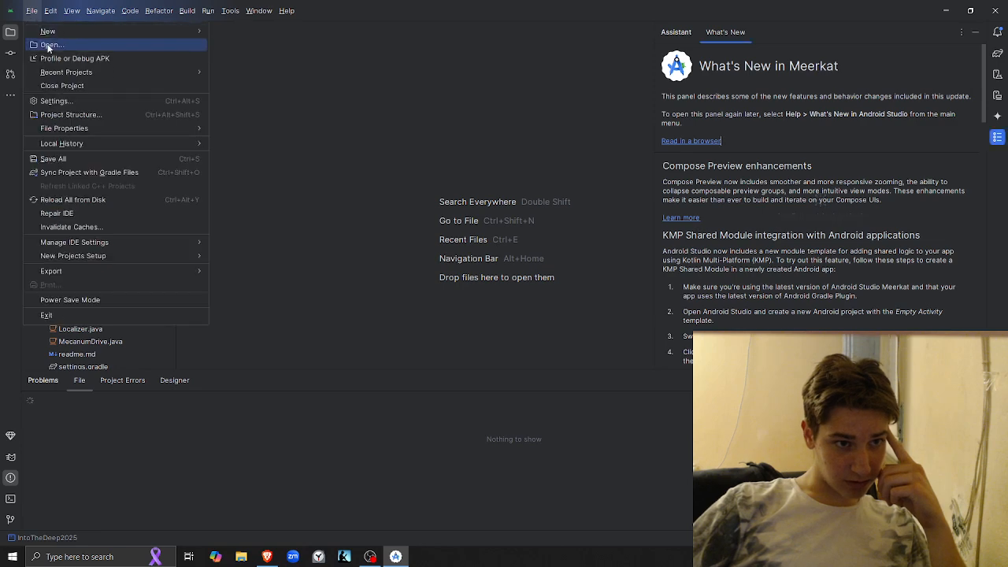
key("alt+Tab")
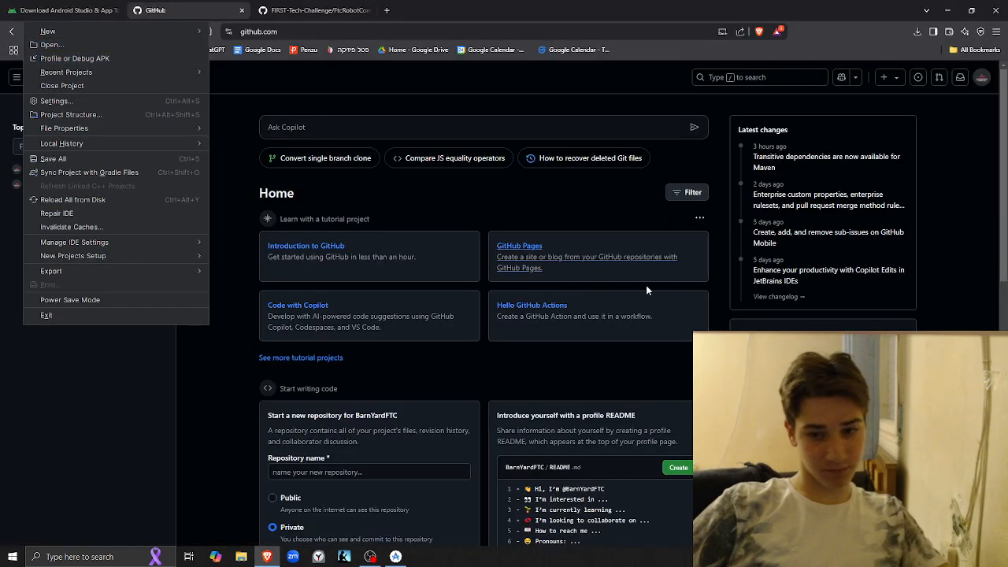
key("alt+Tab")
key("Tab")
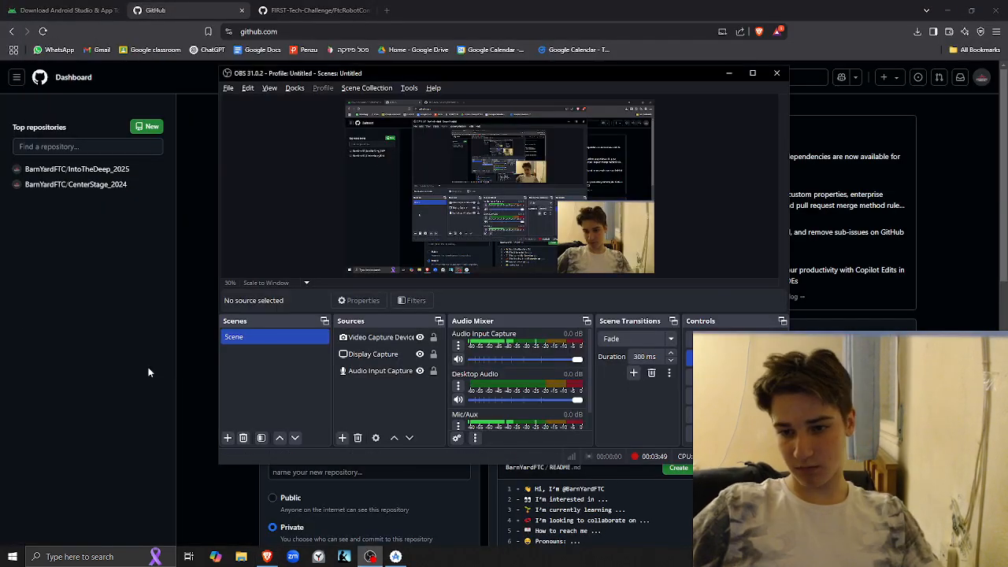
key("alt+Tab")
key("Tab")
mouse_move(482, 79)
left_mouse_down()
mouse_move(562, 77)
mouse_move(374, 152)
mouse_move(438, 139)
mouse_move(438, 85)
mouse_move(485, 76)
left_mouse_up()
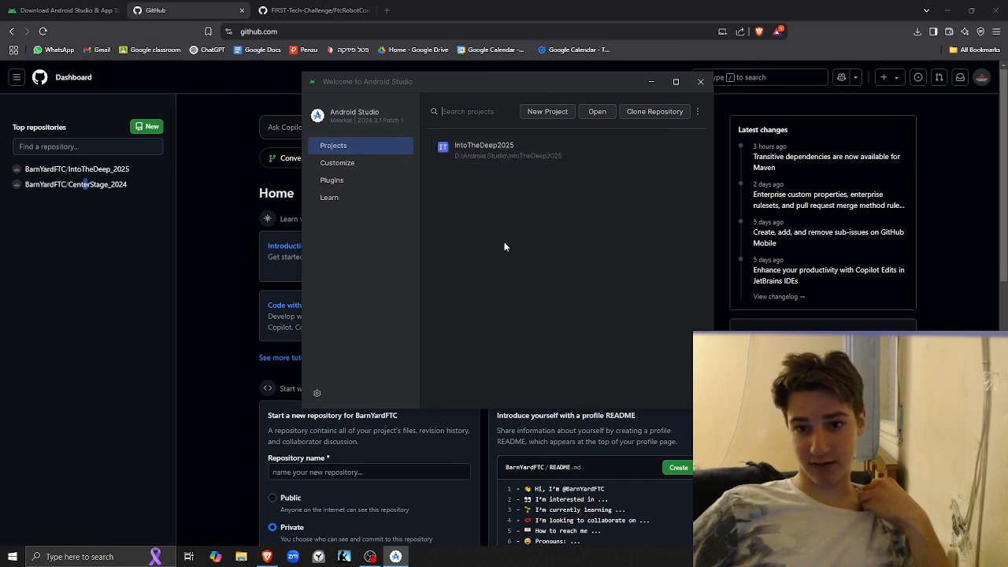
Open the SDK Manager from the Android Studio welcome window and reposition its Settings window
left_click(698, 112)
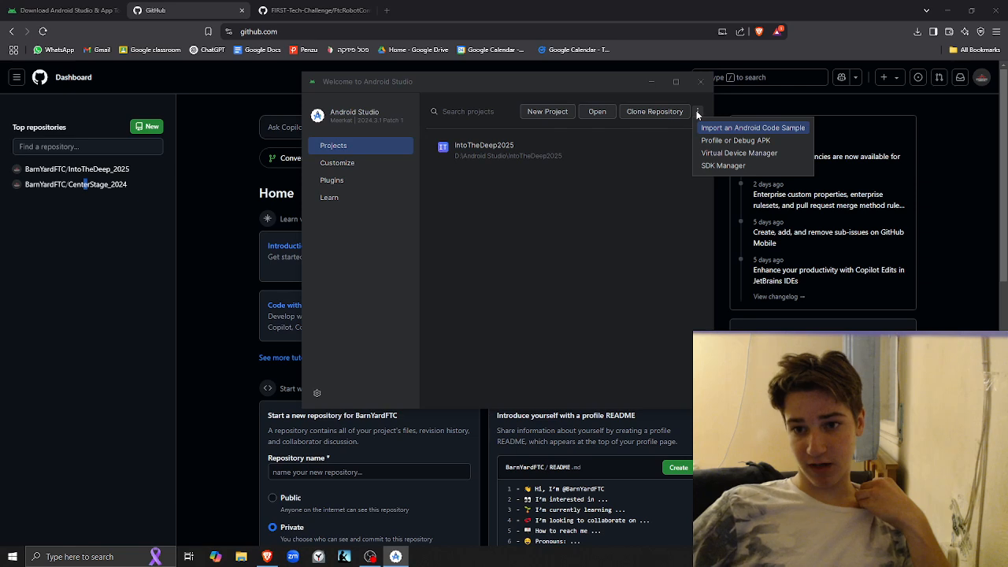
left_click(534, 216)
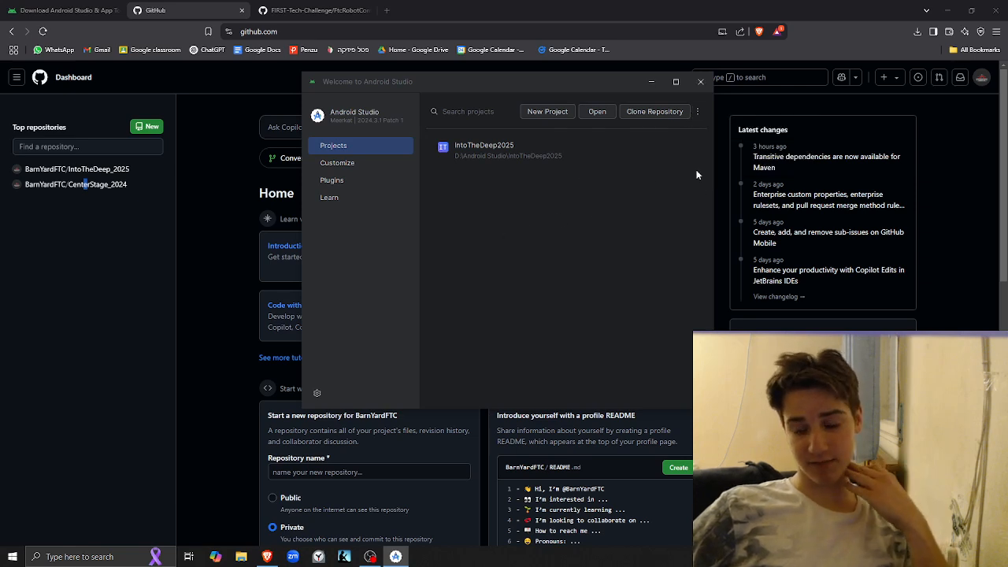
left_click(698, 112)
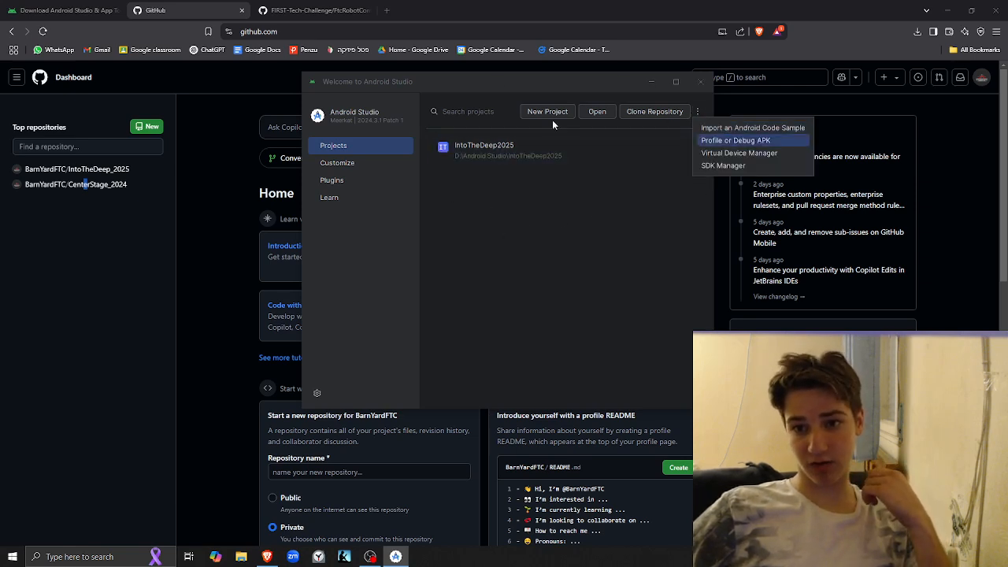
left_click(733, 167)
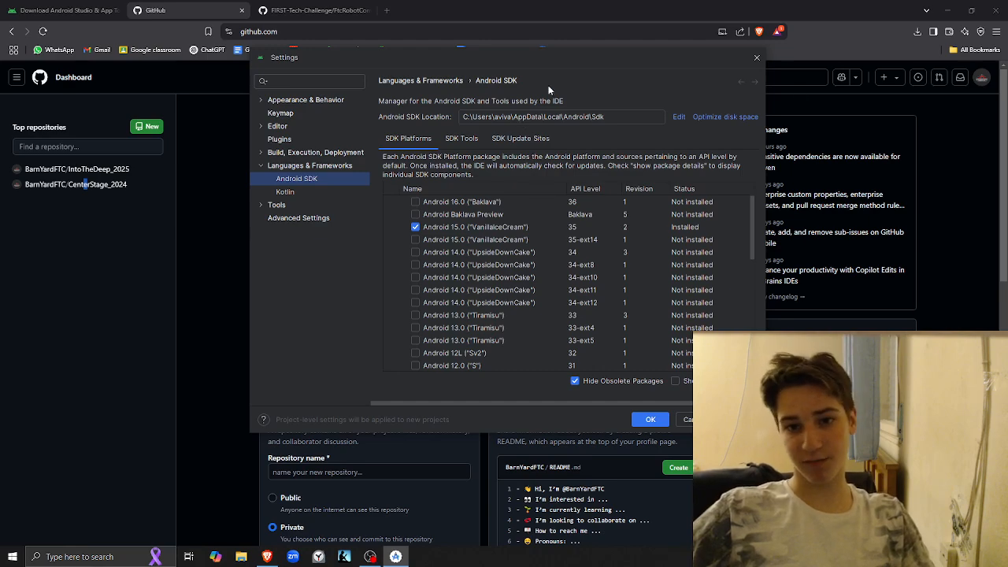
mouse_move(544, 51)
left_mouse_down()
mouse_move(565, 62)
mouse_move(542, 61)
left_mouse_up()
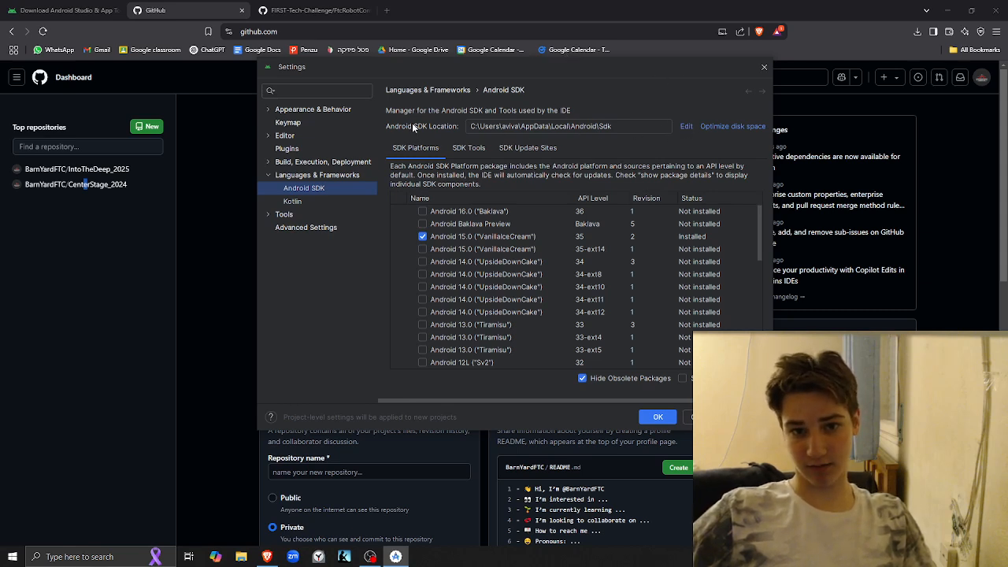
Run SDK setup for the existing Android SDK location, install Android SDK Build-Tools 36, and accept the SDK settings
left_click(687, 127)
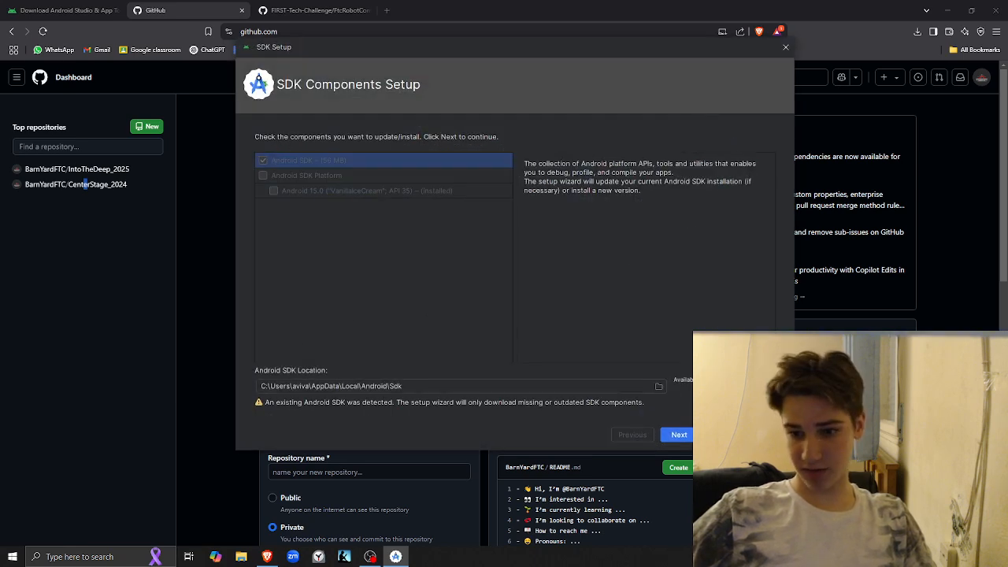
left_click(685, 437)
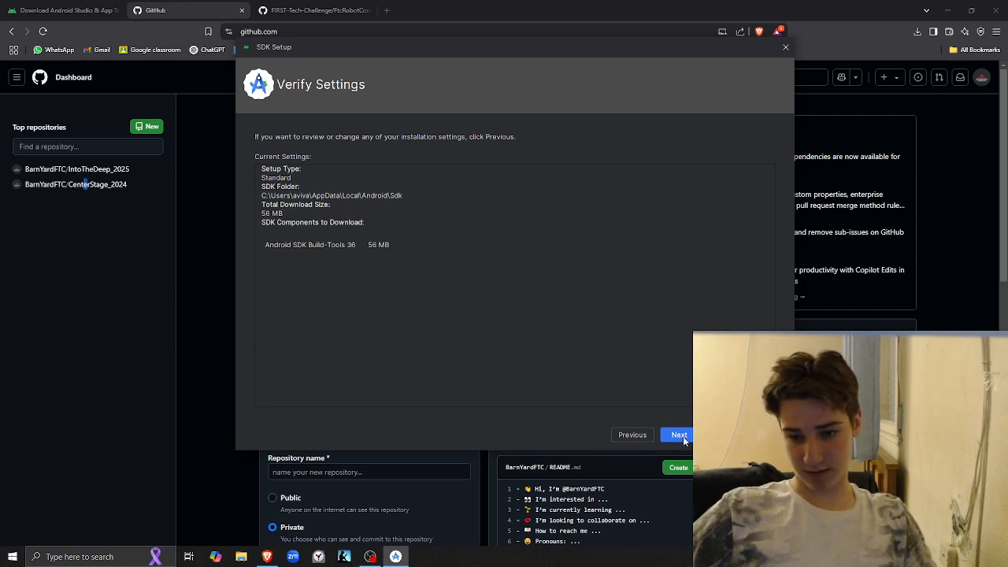
left_click(680, 436)
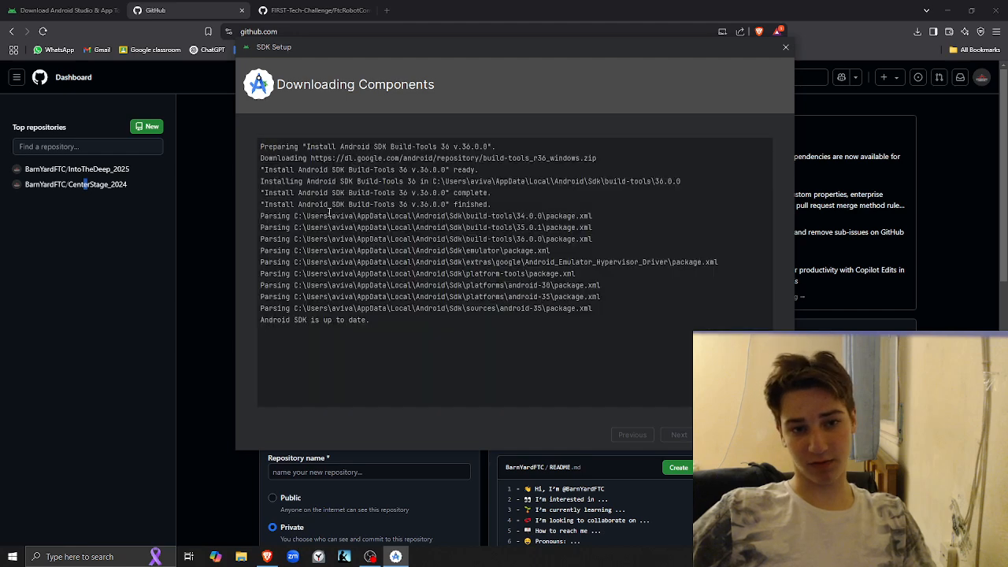
left_click(766, 434)
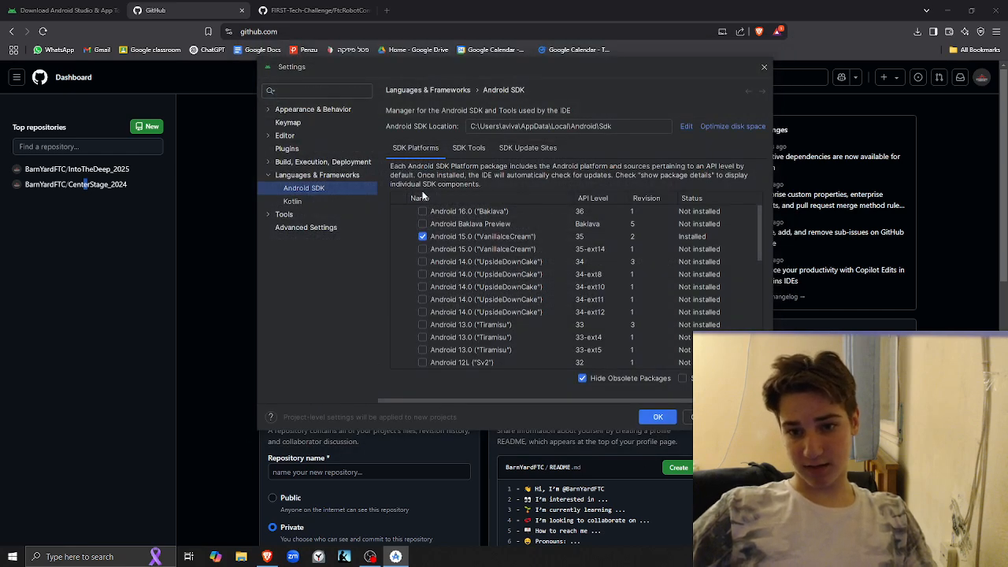
left_click(659, 417)
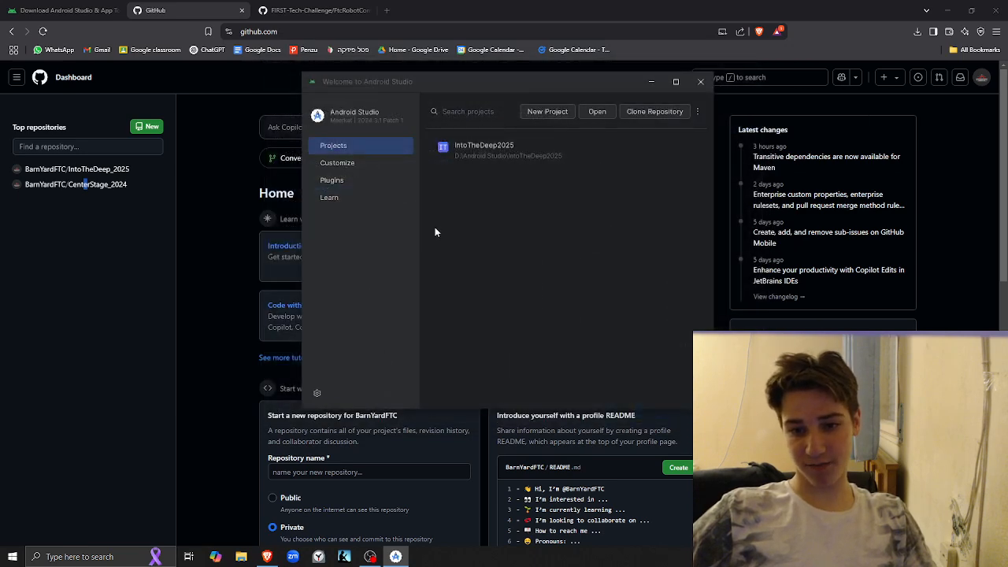
Move the welcome window aside and check the FtcRobotController page in Brave before bringing the welcome window back over the GitHub dashboard
left_click_drag(496, 76, 442, 167)
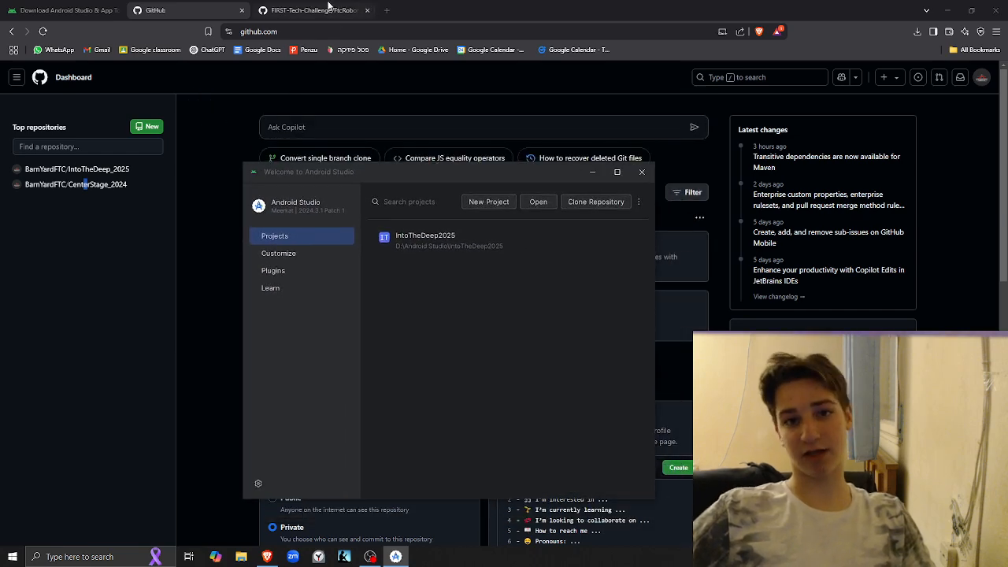
left_click(305, 8)
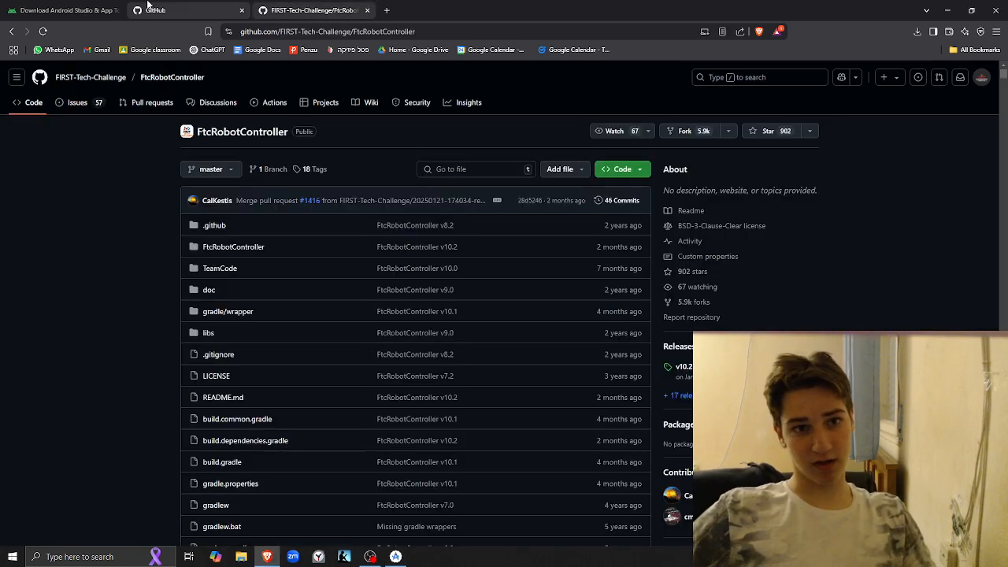
left_click(154, 10)
key("alt+Tab")
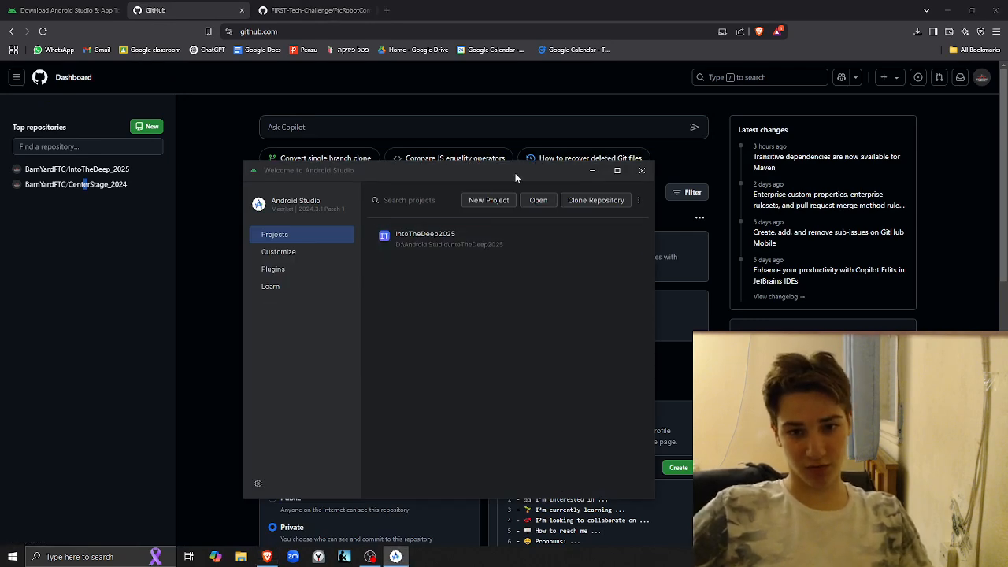
left_click_drag(511, 179, 486, 147)
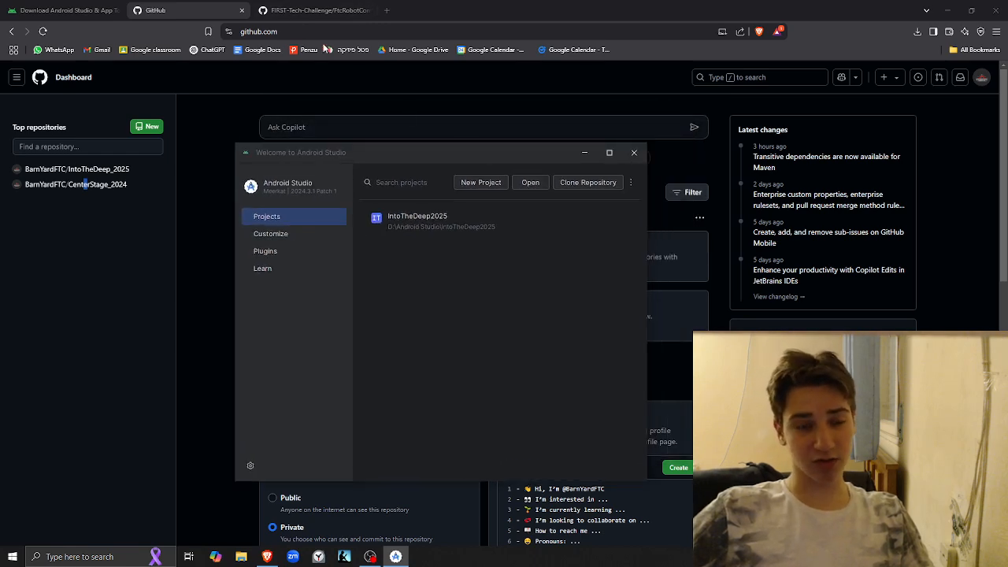
Open the clone options of the FtcRobotController repository in Brave and select its HTTPS URL
left_click(306, 10)
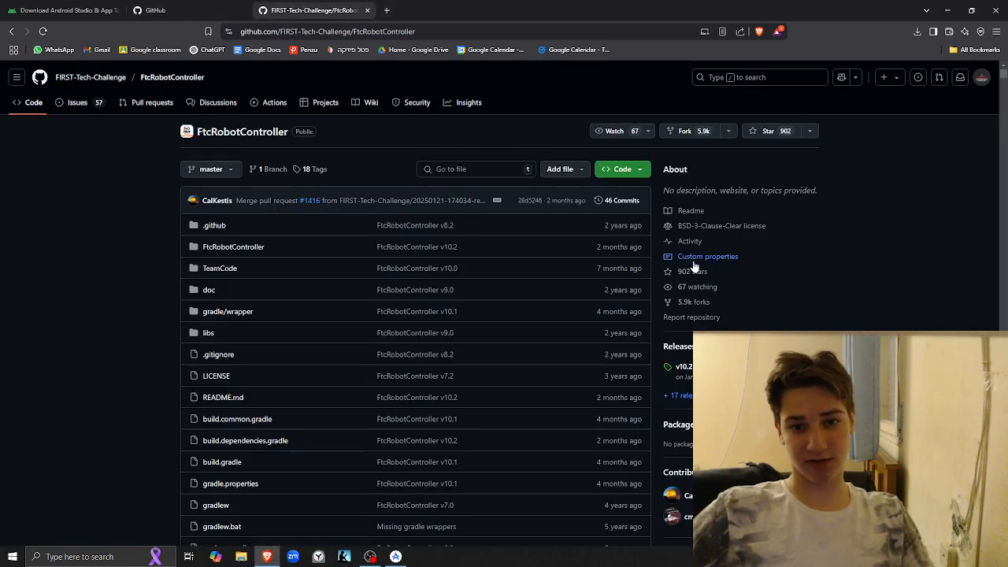
left_click(618, 168)
left_click(457, 261)
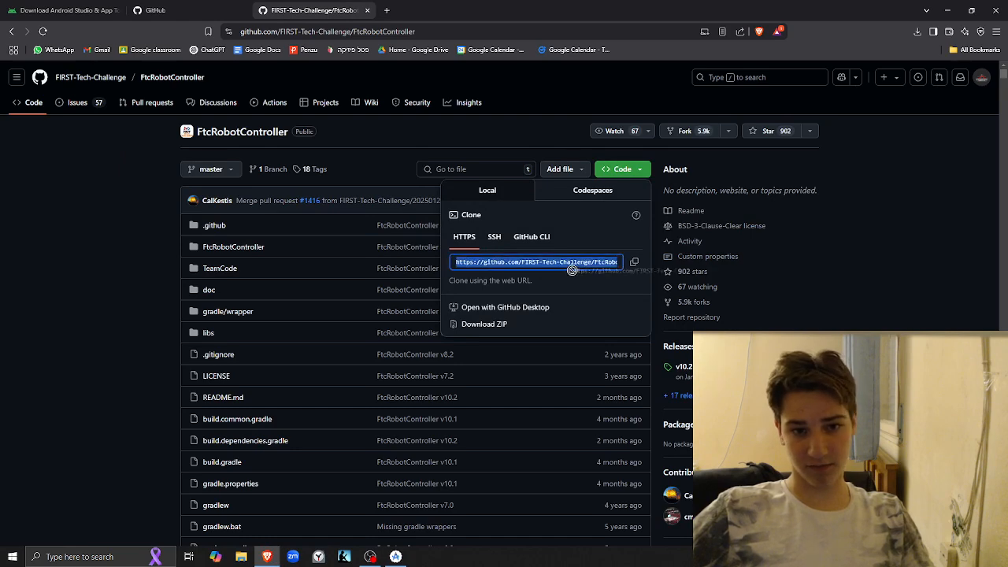
Copy the FtcRobotController HTTPS clone URL and paste it as the URL in Android Studio's Clone Repository dialog
left_click(634, 262)
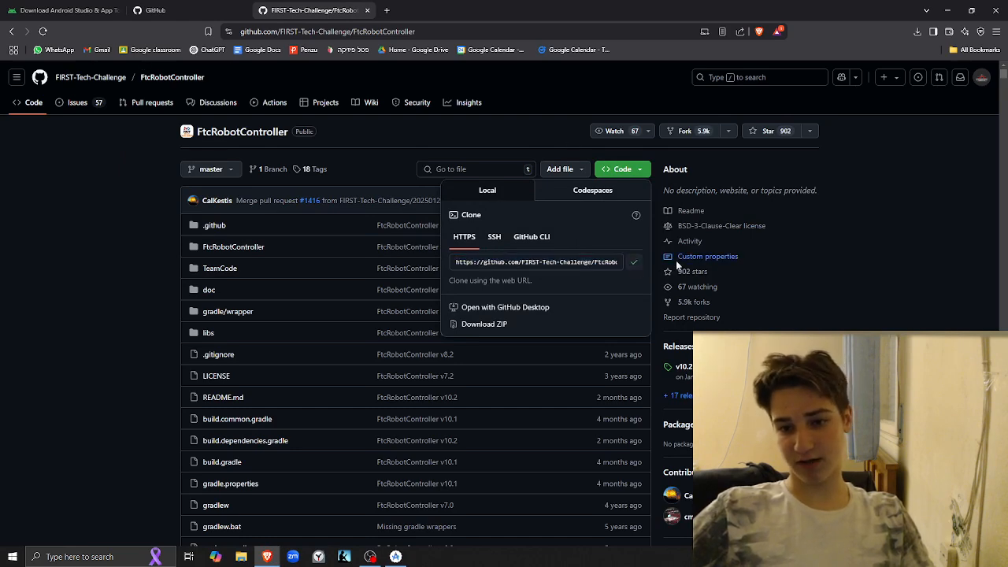
key("alt+Tab")
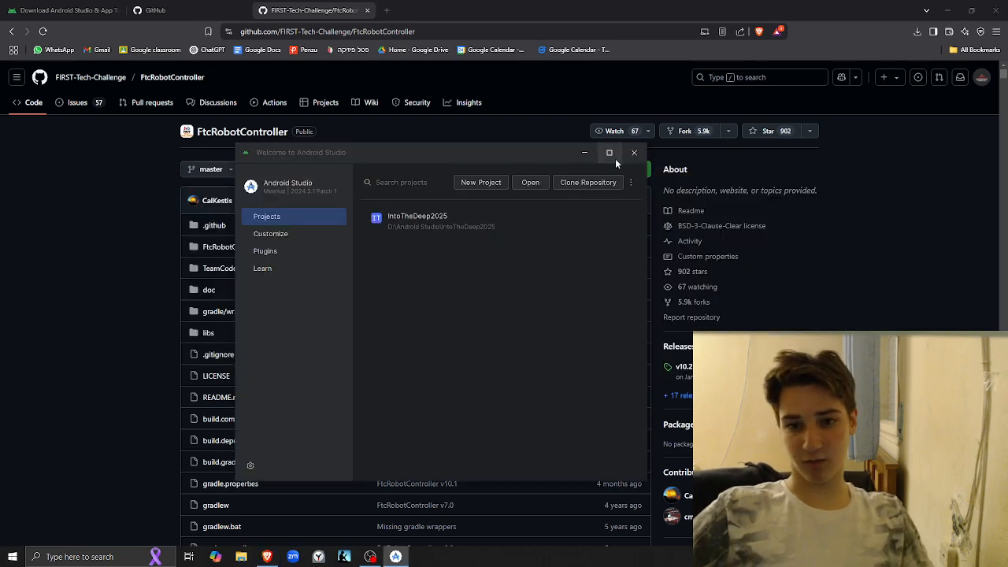
left_click_drag(495, 160, 520, 124)
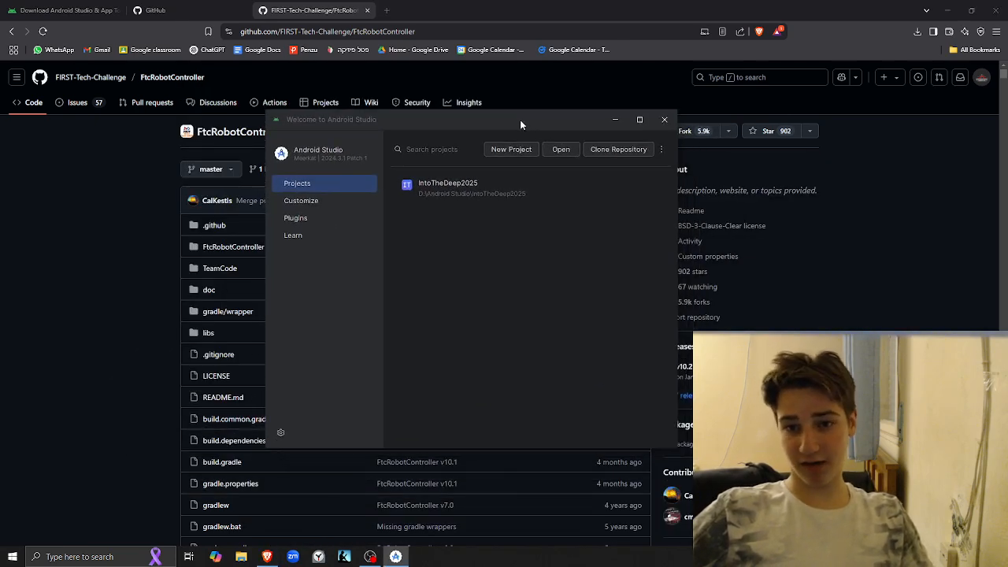
left_click(623, 151)
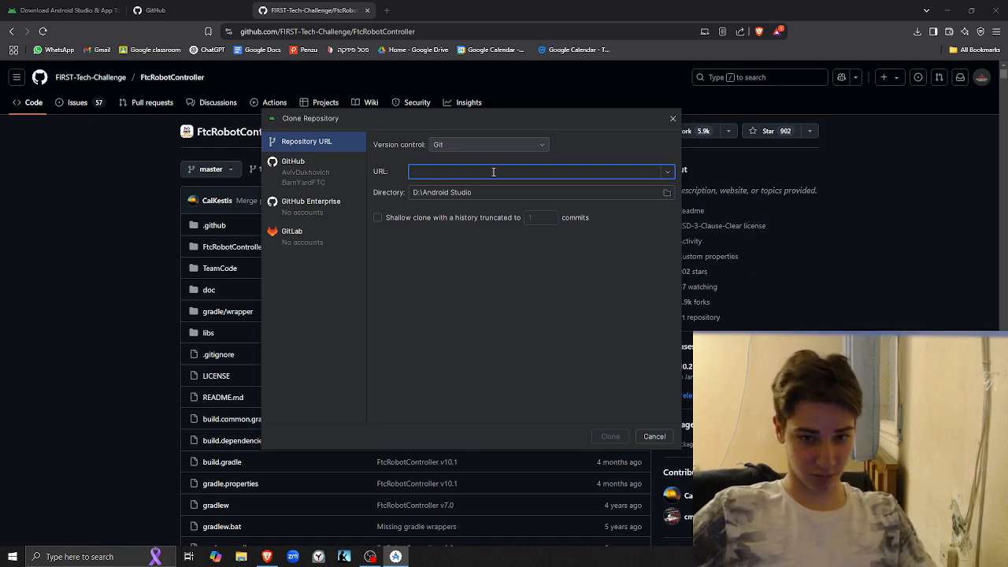
key("ctrl+v")
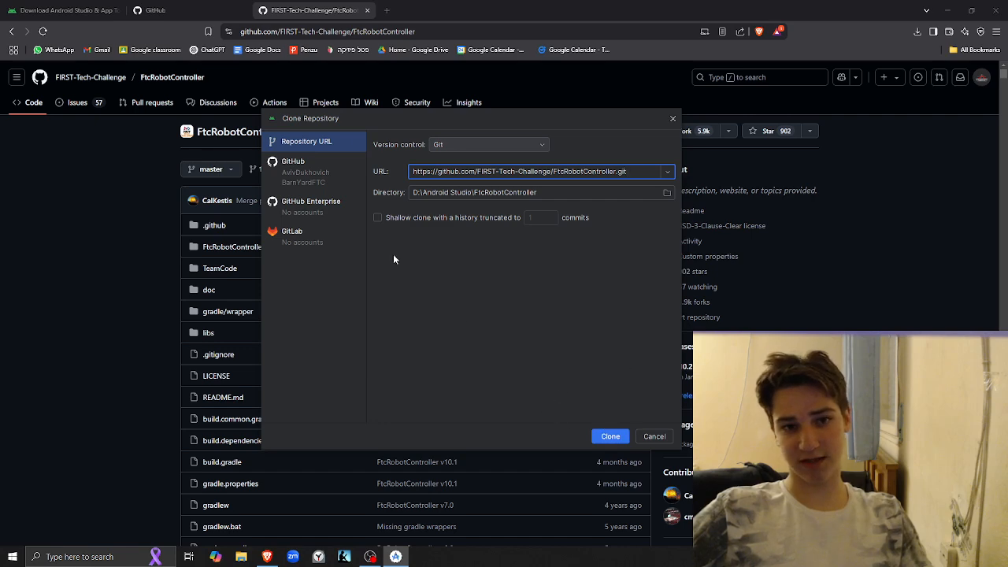
Move the Clone Repository dialog aside and check the repository's name on its GitHub page in Brave
left_click_drag(422, 119, 646, 178)
left_click(134, 126)
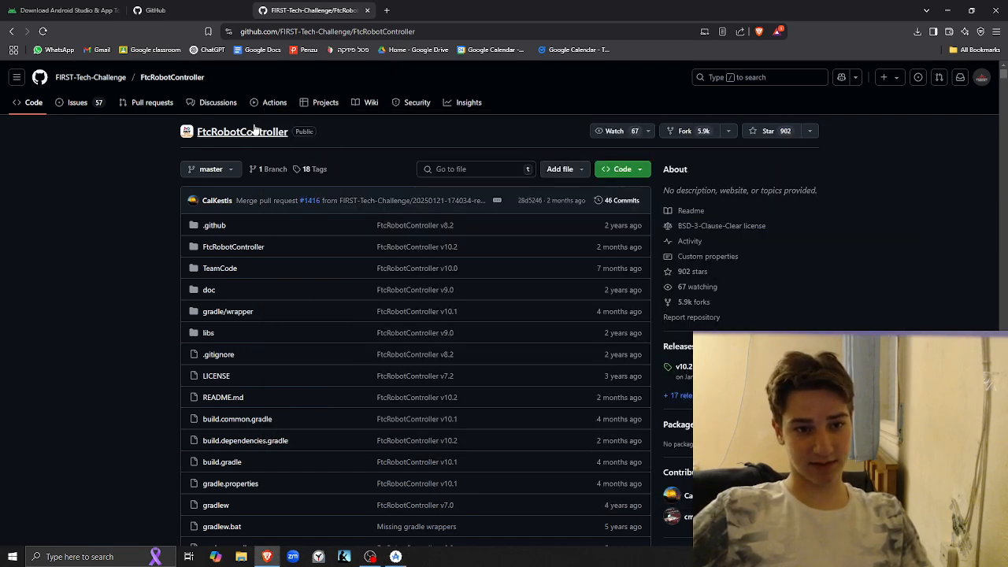
left_click_drag(319, 133, 192, 135)
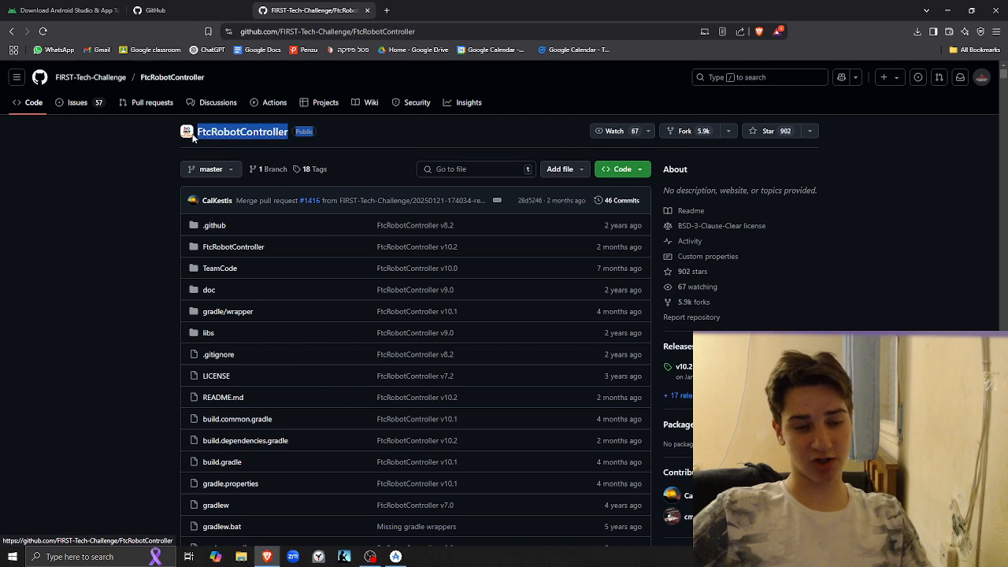
left_click(106, 147)
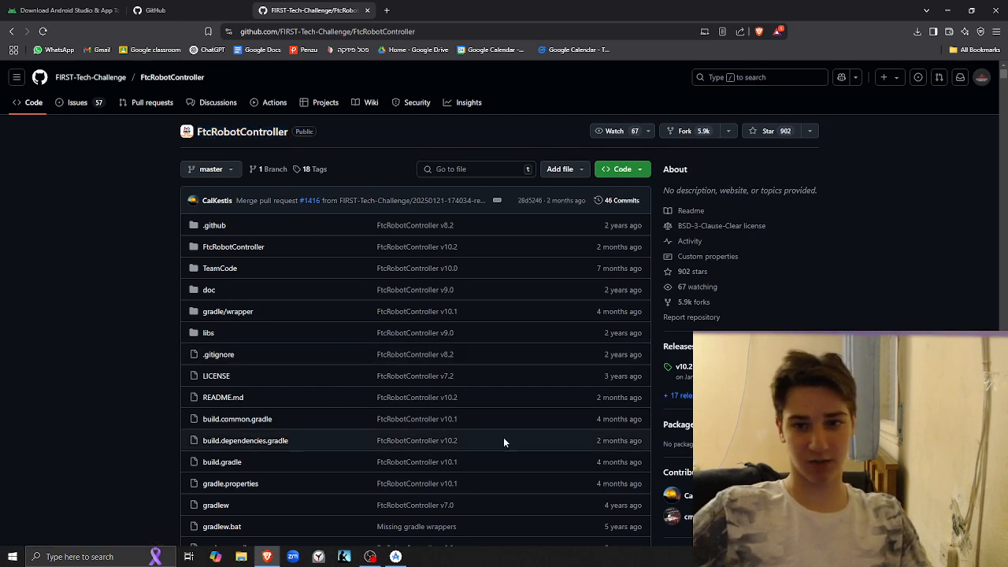
Return to Android Studio and clone the repository into D:\Android Studio\FtcRobotController
key("alt+Tab")
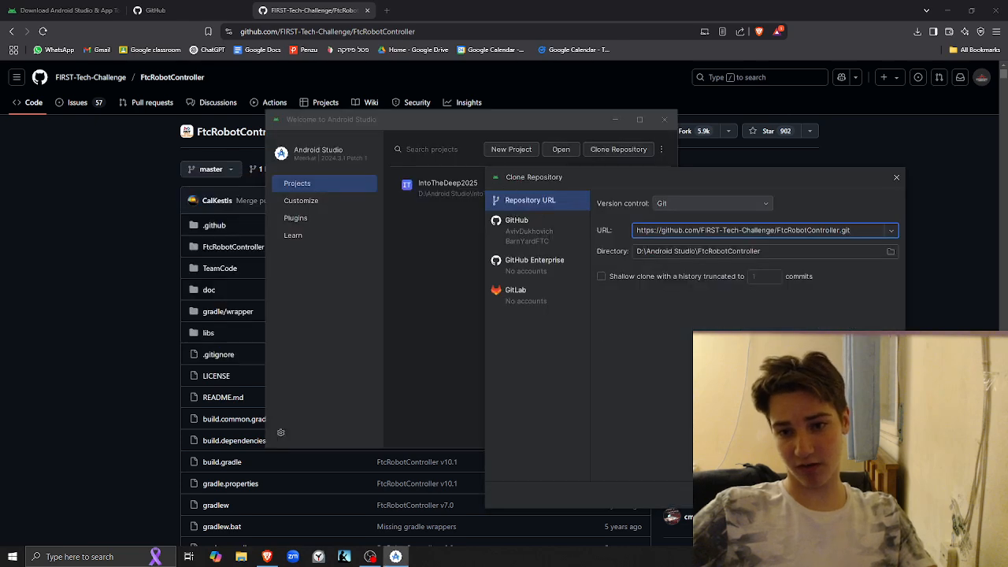
left_click_drag(693, 168, 699, 110)
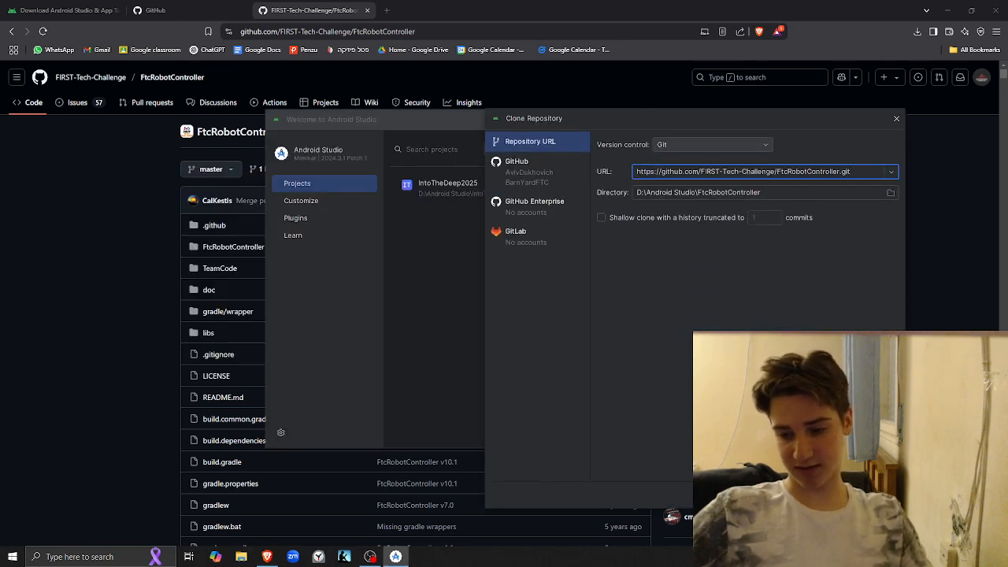
key("Return")
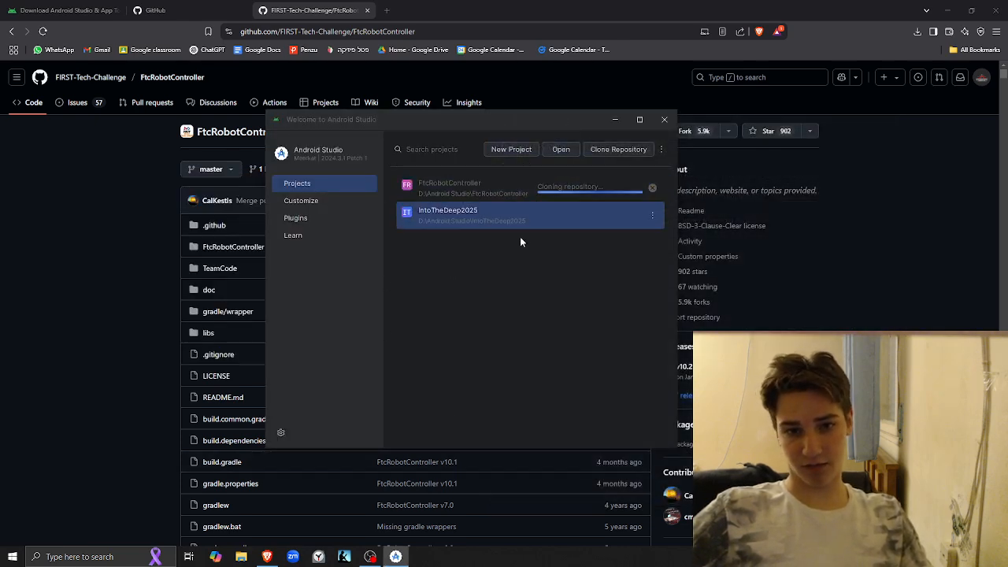
Trust and open the cloned FtcRobotController project, keeping its folders on the Microsoft Defender exclusions list
key("alt+Tab")
key("alt+Tab")
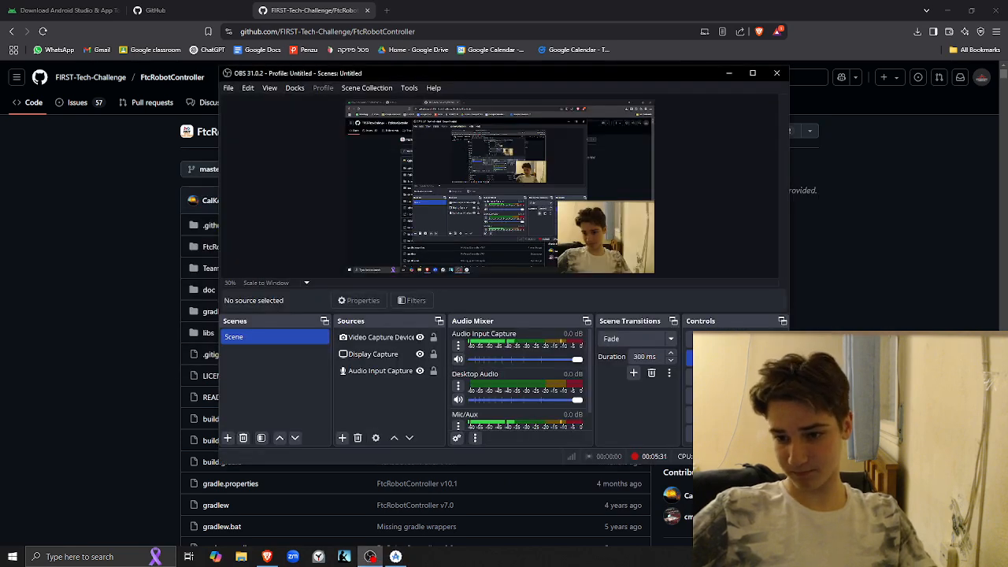
key("alt+Tab")
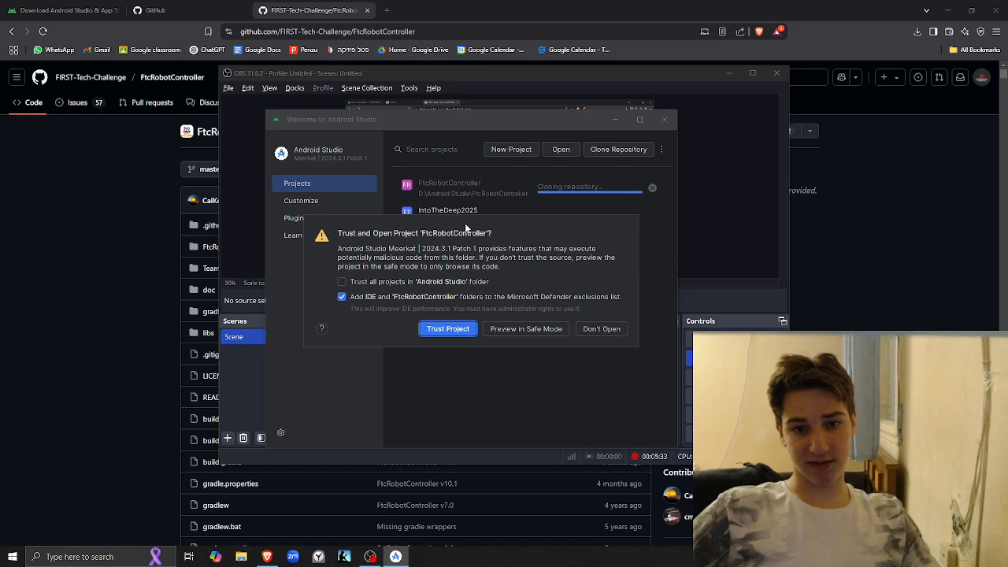
left_click_drag(465, 227, 460, 170)
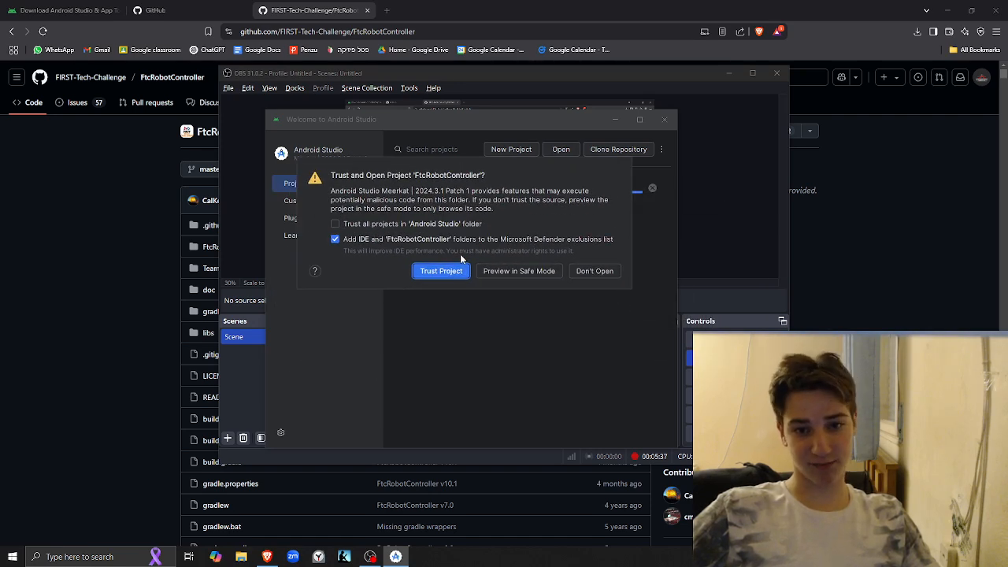
left_click_drag(466, 166, 539, 190)
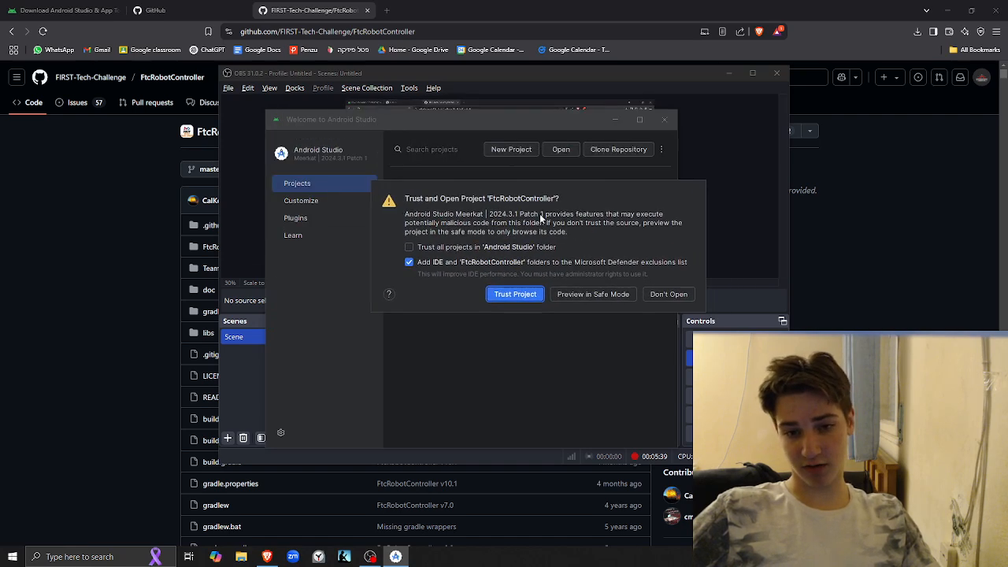
left_click(509, 296)
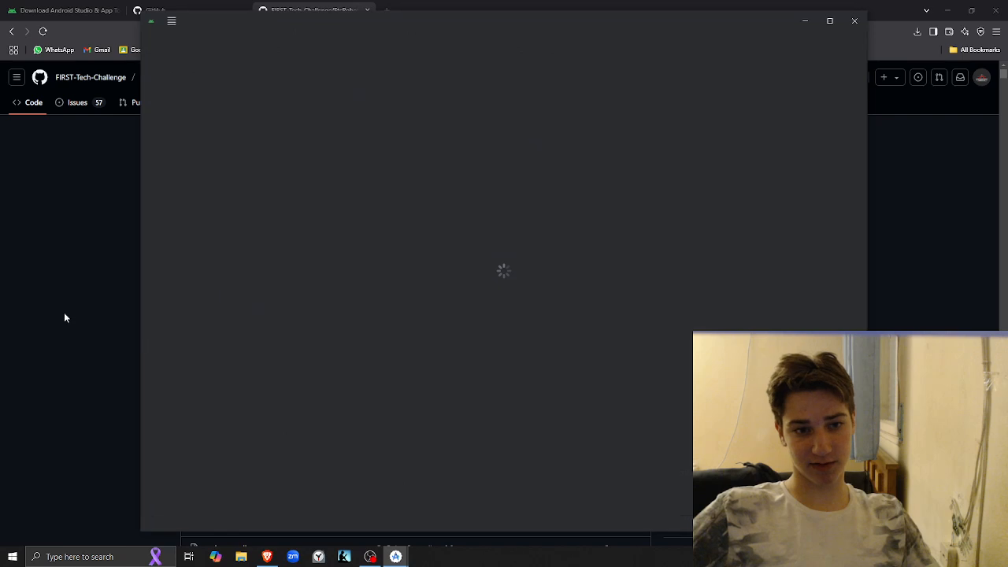
Bring the FtcRobotController project window to the front and maximize it
left_click(64, 312)
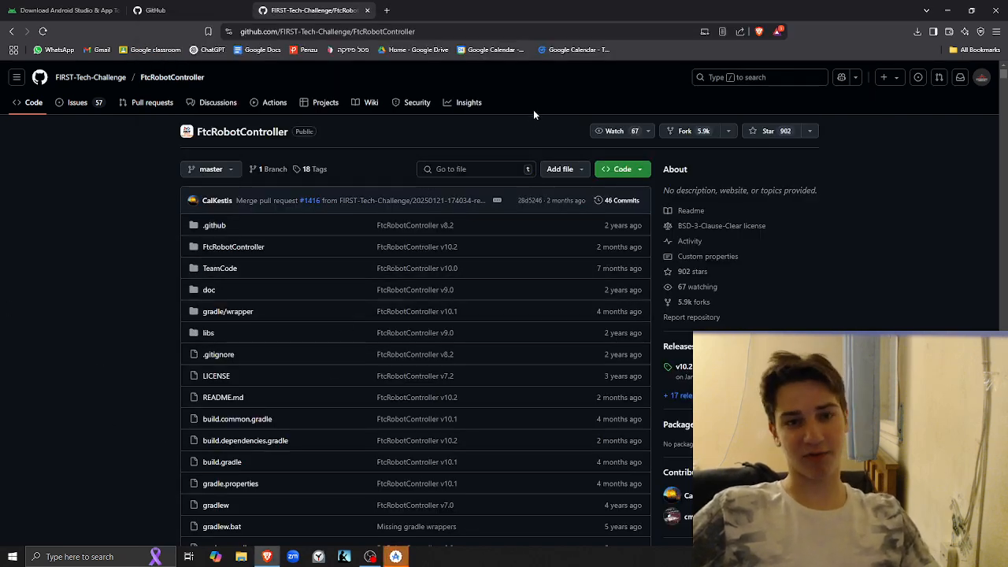
key("alt+Tab")
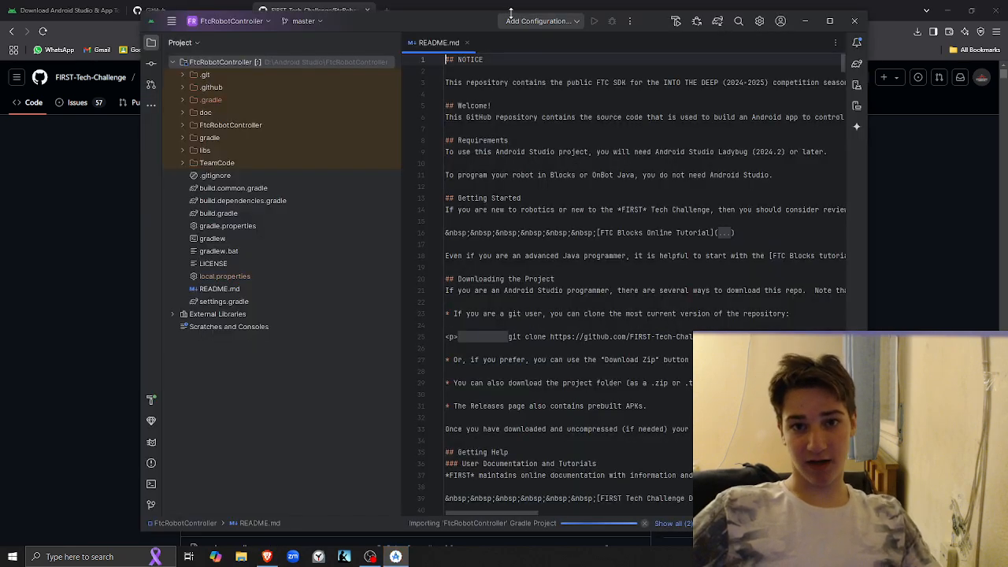
left_click_drag(512, 13, 355, 1)
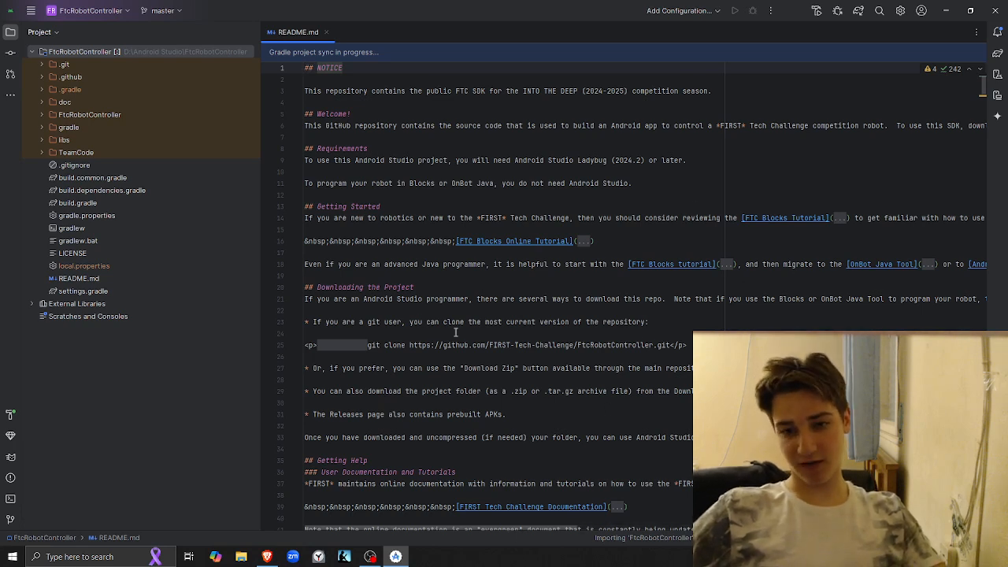
View the GitHub dashboard in Brave and return to the FtcRobotController project in Android Studio
key("alt+Tab")
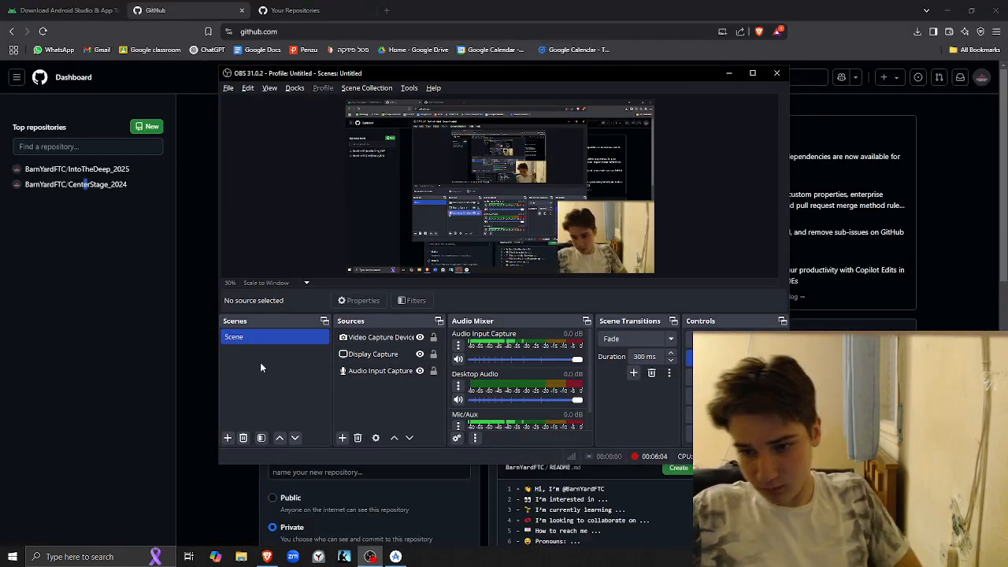
left_click(436, 487)
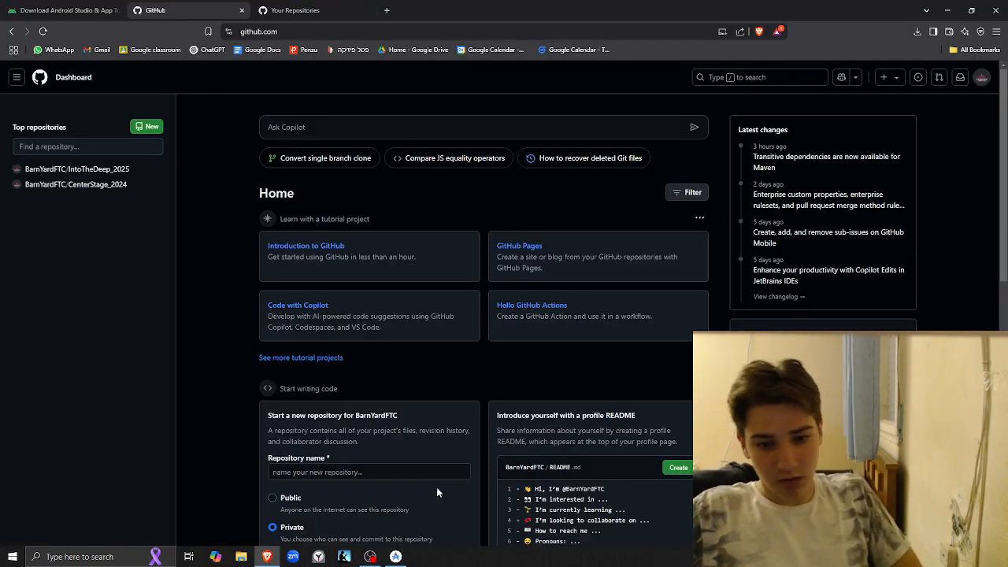
left_click(396, 557)
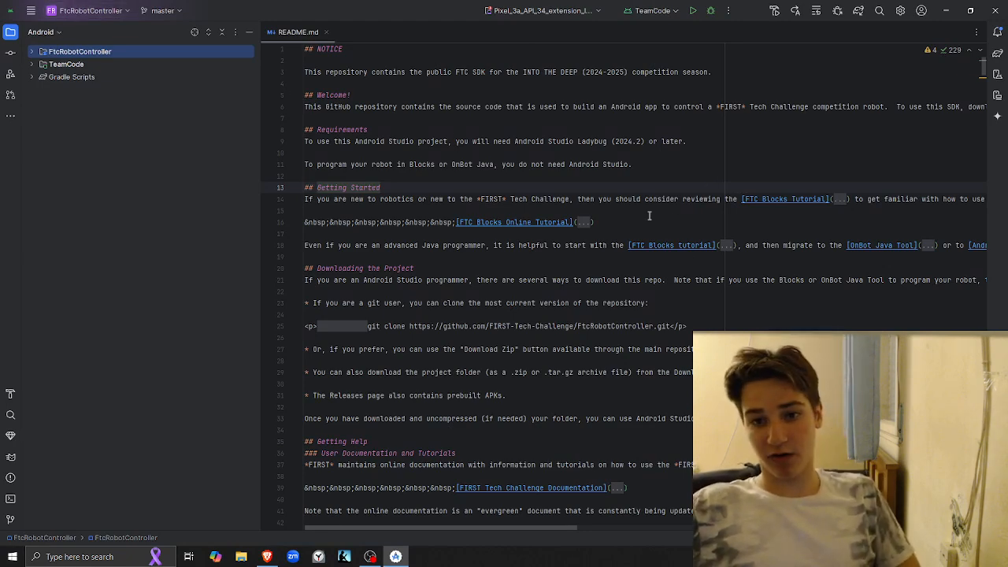
Expand TeamCode and its java folder in the project tree and select readme.md in the org.firstinspires.ftc.teamcode package
left_click(32, 65)
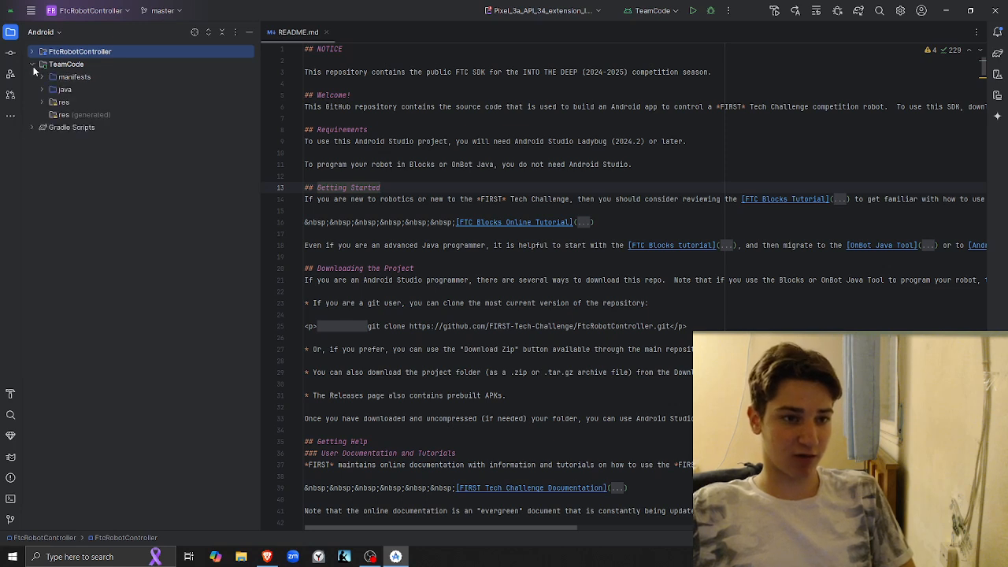
left_click(41, 89)
left_click(41, 89)
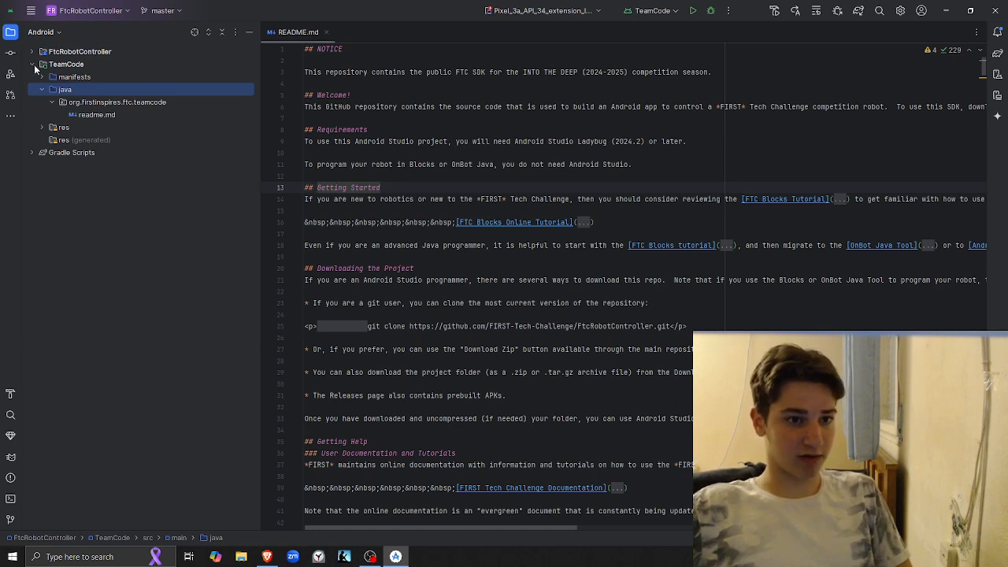
left_click(104, 115)
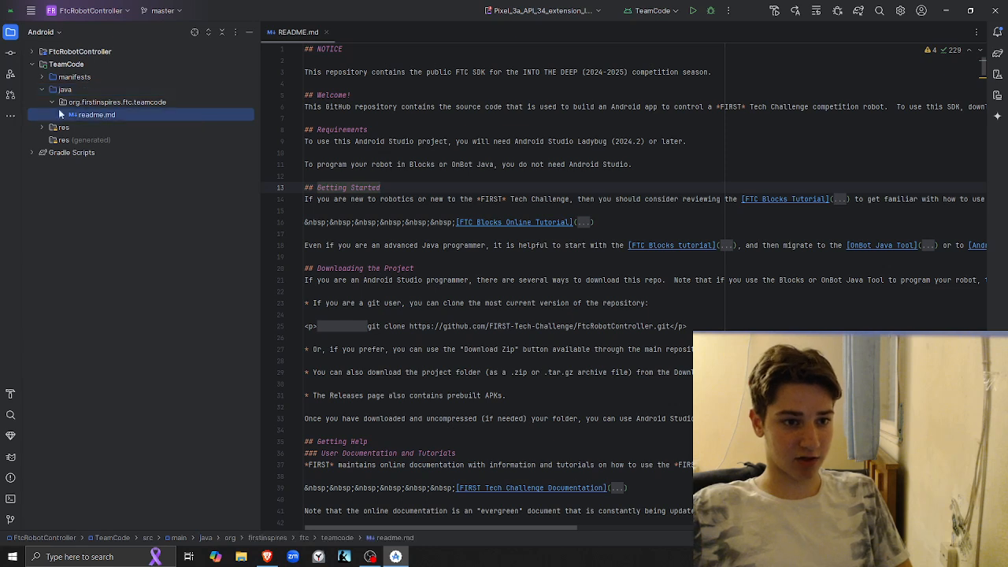
Create a Java class named Arm in the org.firstinspires.ftc.teamcode package and add its file to Git
right_click(105, 100)
mouse_move(164, 108)
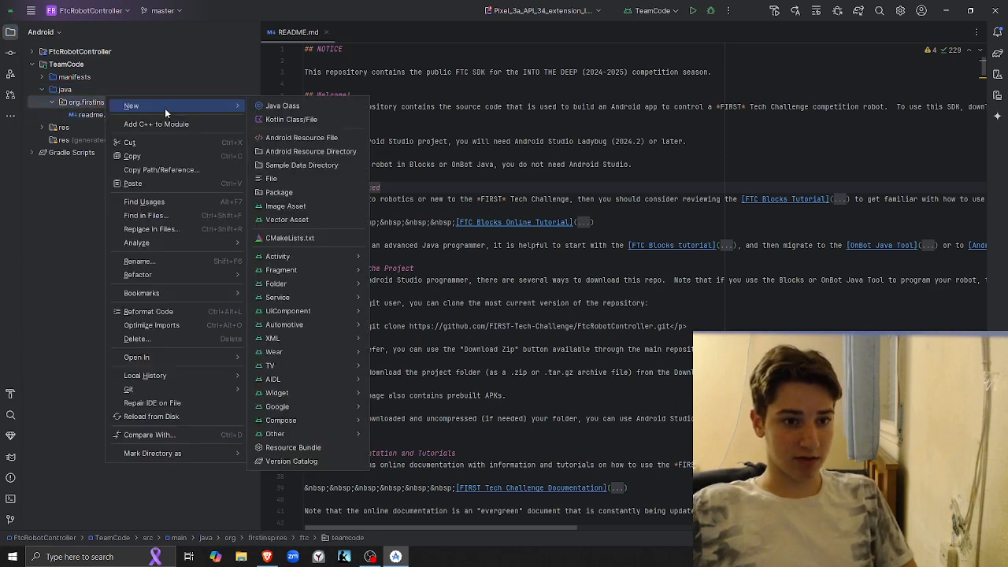
left_click(309, 102)
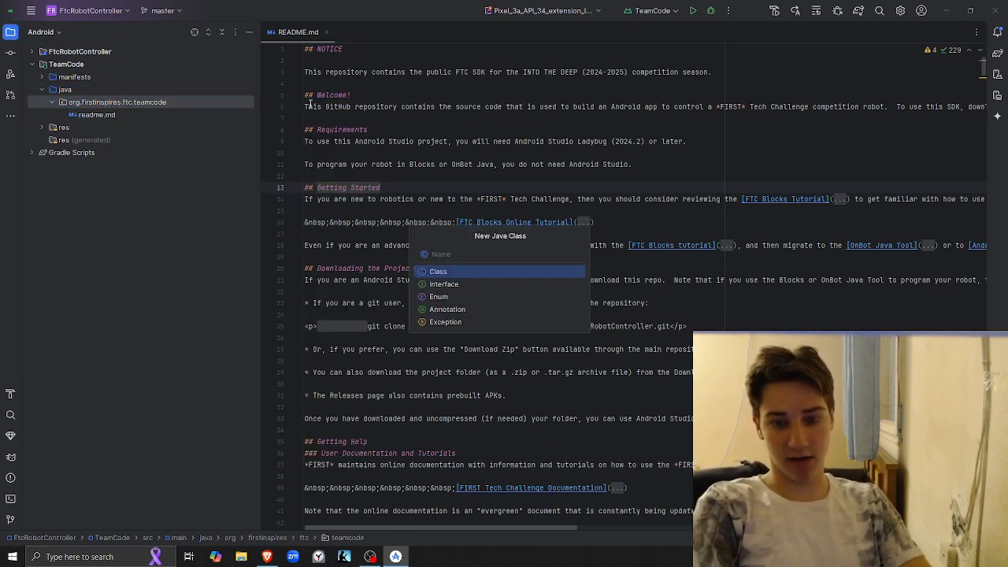
key("Return")
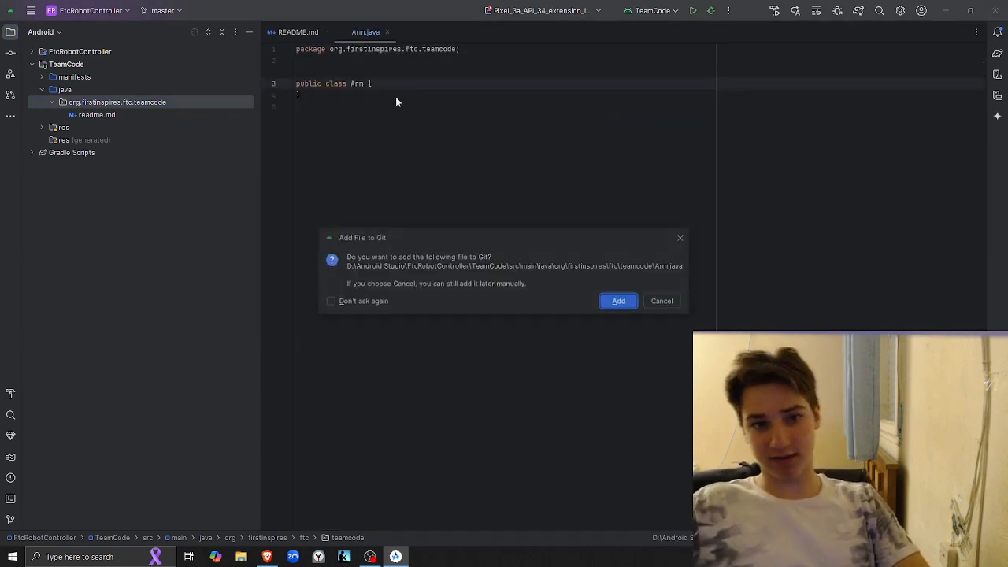
left_click(621, 302)
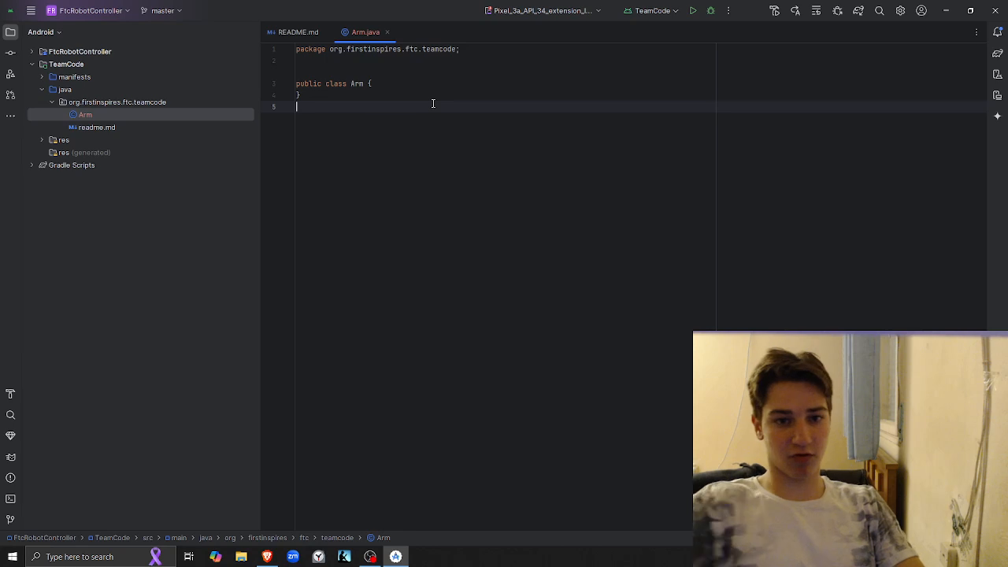
Insert one empty line inside the body of the Arm class
key("Return")
key("Return")
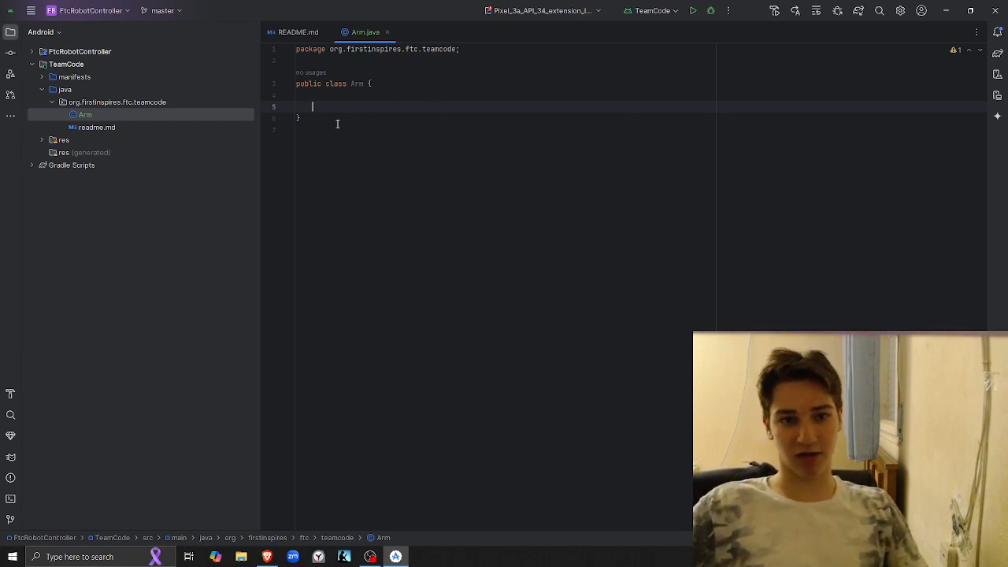
key("BackSpace")
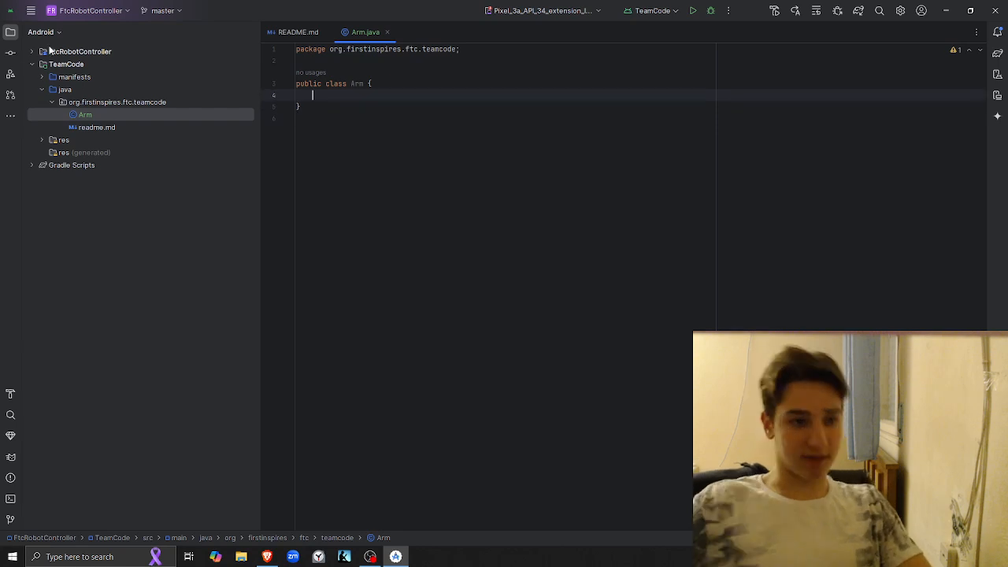
right_click(87, 115)
left_click(435, 94)
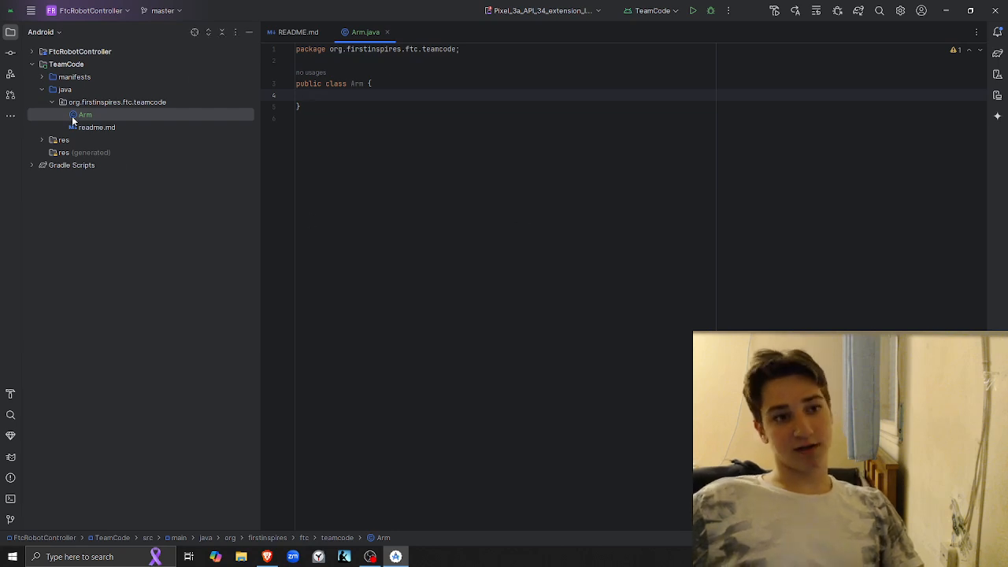
Search the IDE settings for github and open the GitHub page under Version Control
left_click(31, 10)
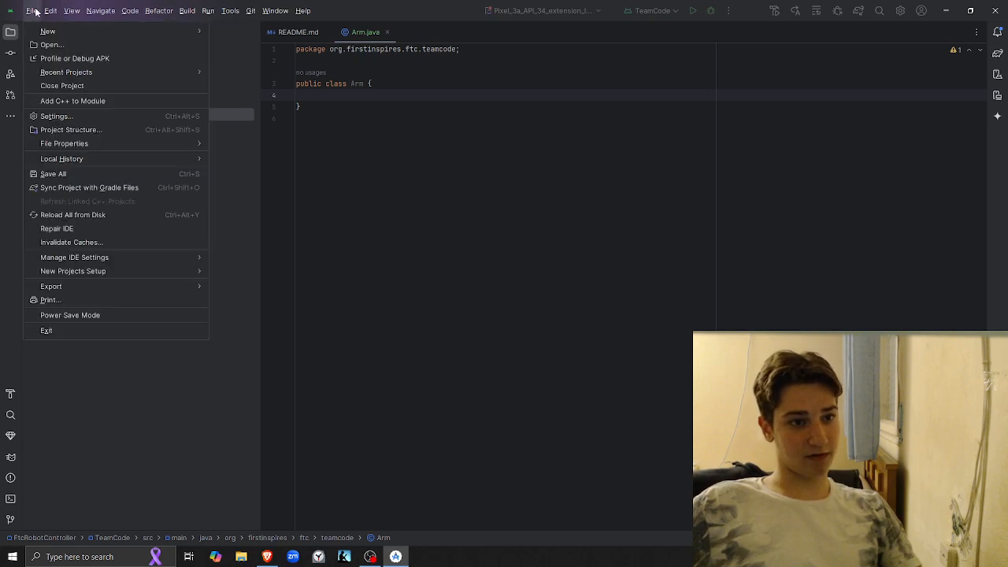
left_click(122, 114)
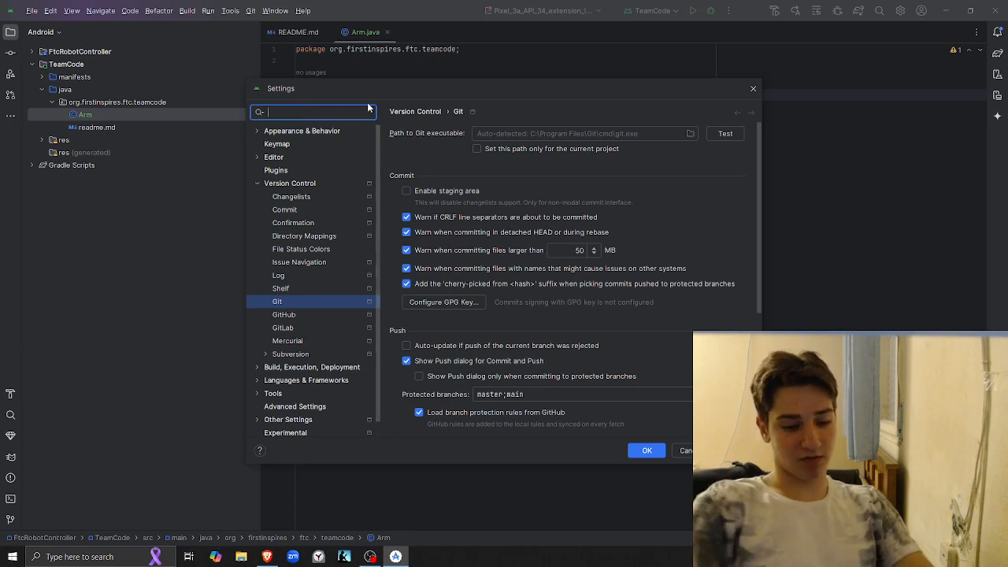
type("github")
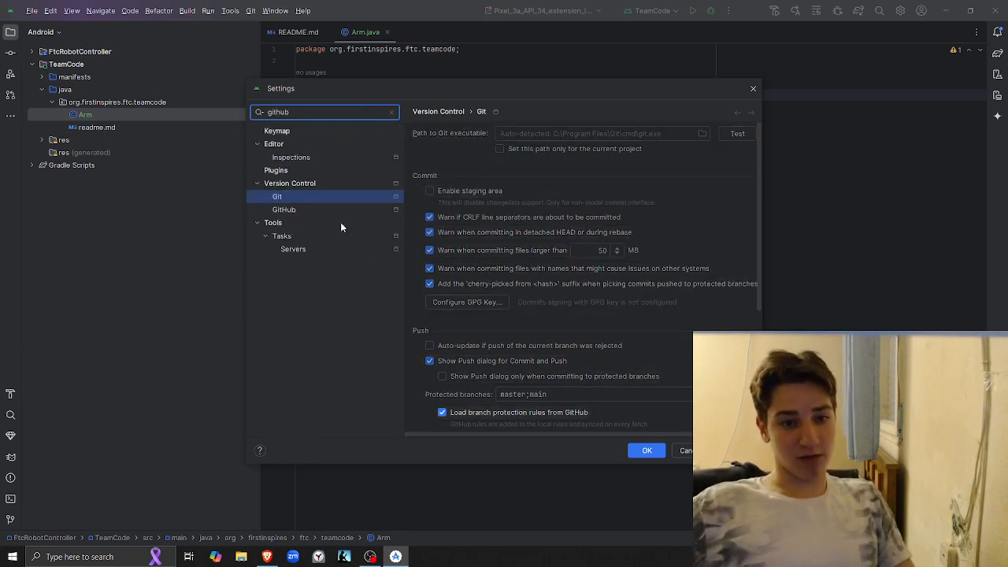
left_click(324, 209)
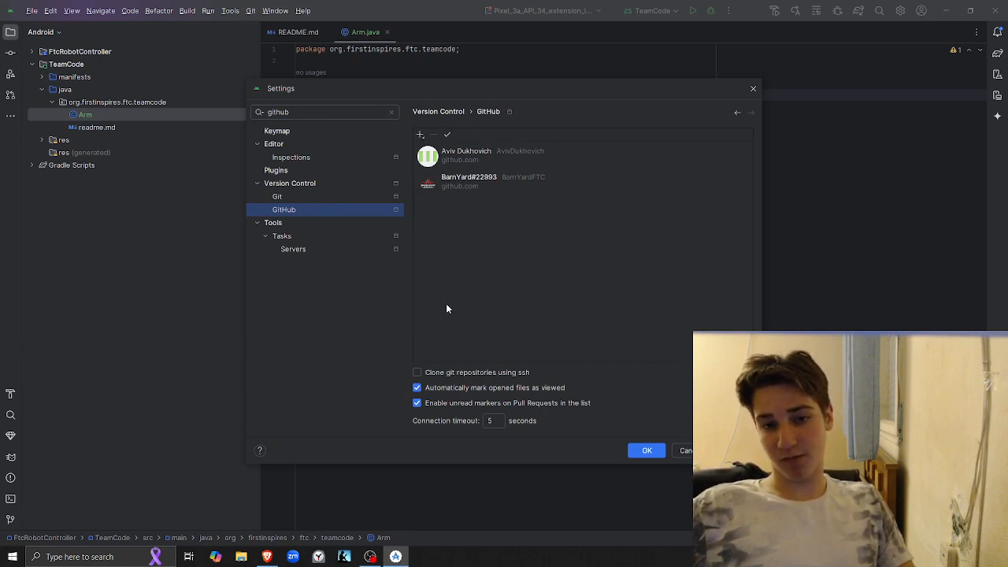
Try to add a GitHub account by logging in via GitHub with authorization in the browser
left_click(422, 135)
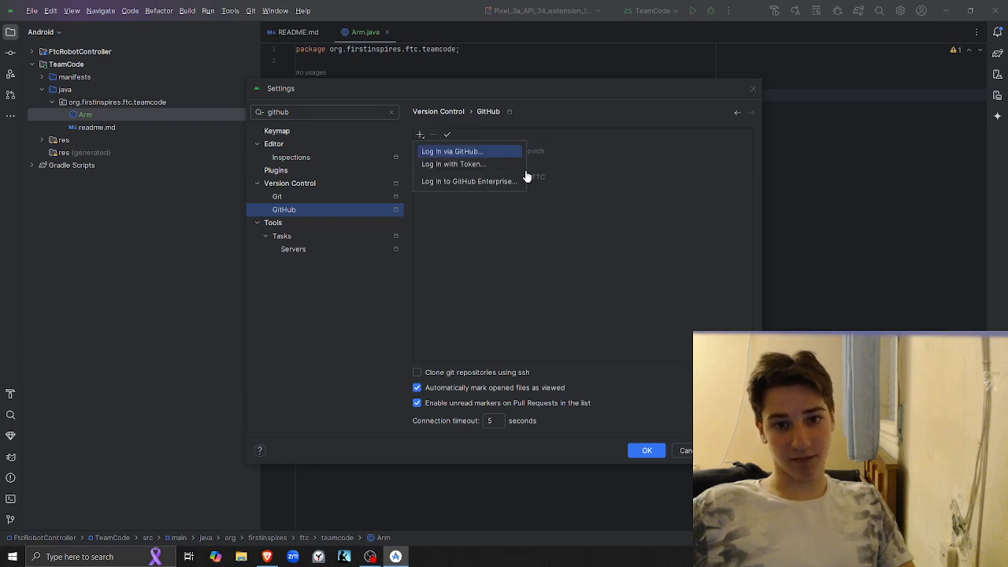
left_click(452, 154)
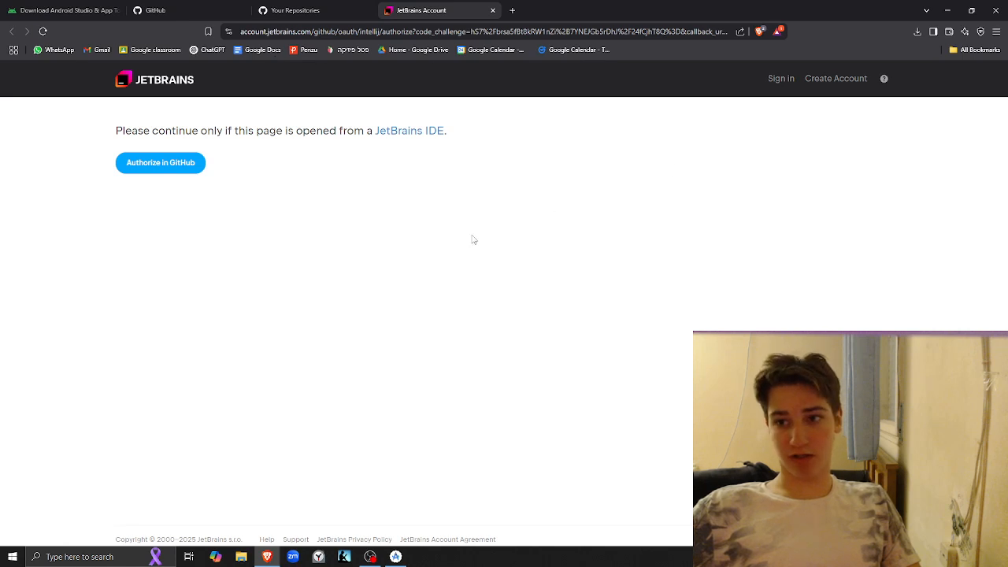
left_click(153, 169)
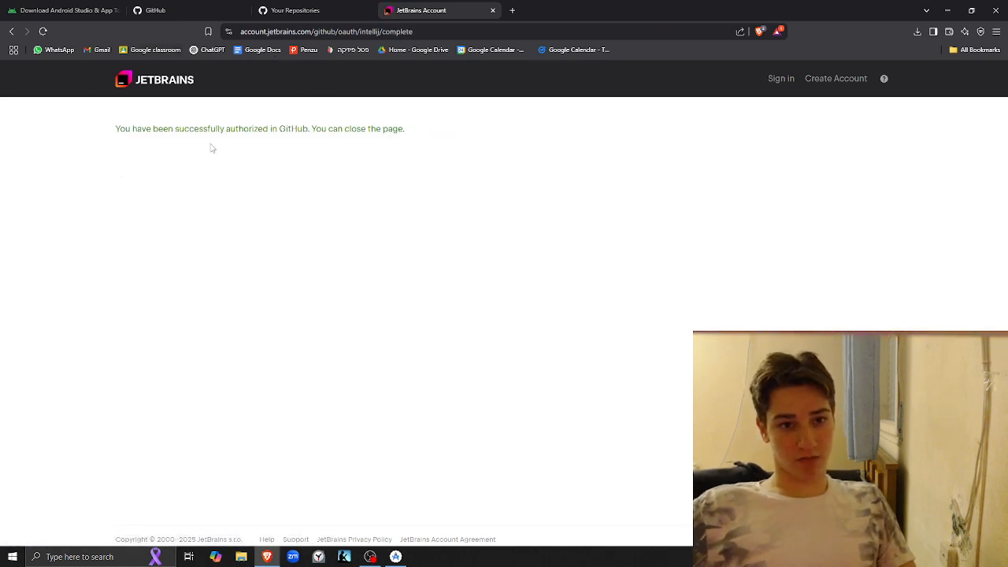
left_click_drag(134, 132, 437, 145)
key("alt+Tab")
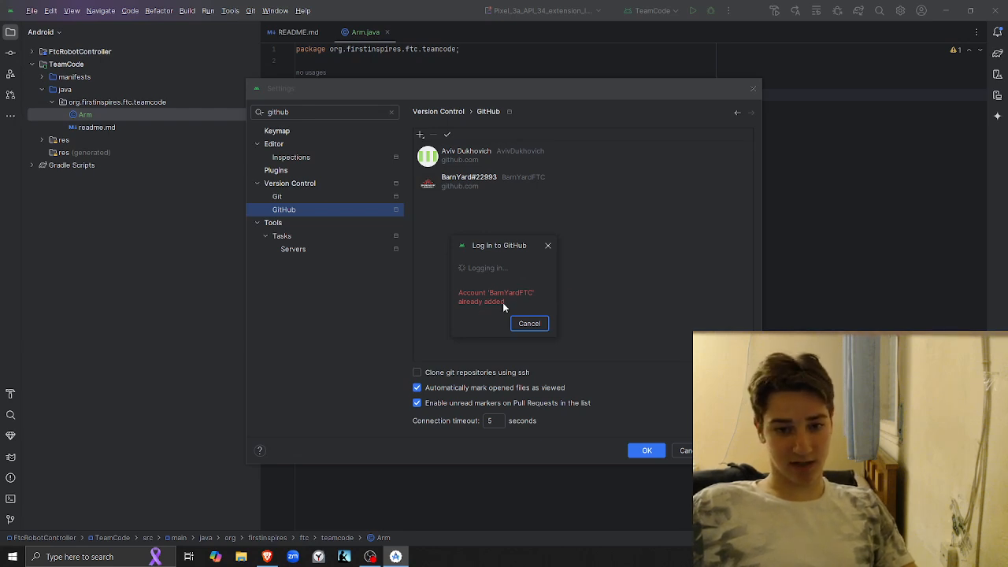
left_click(532, 325)
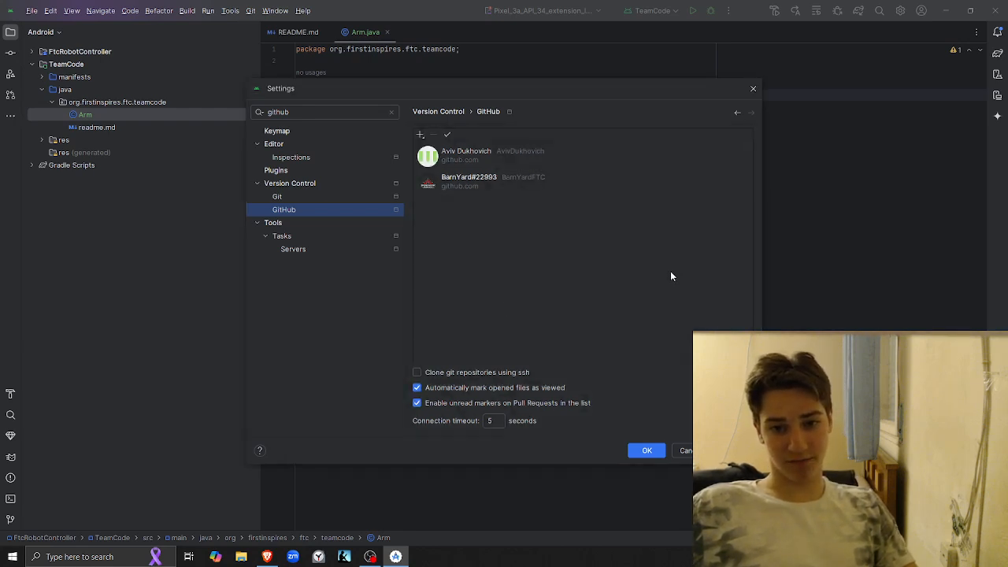
Select the BarnYardFTC account in the GitHub accounts list and confirm the settings
left_click(461, 187)
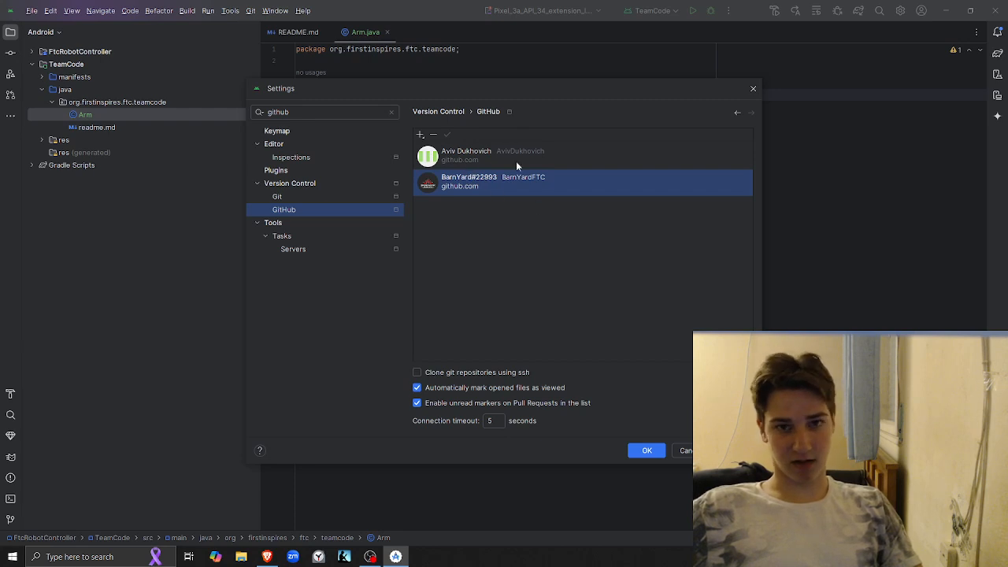
left_click(659, 455)
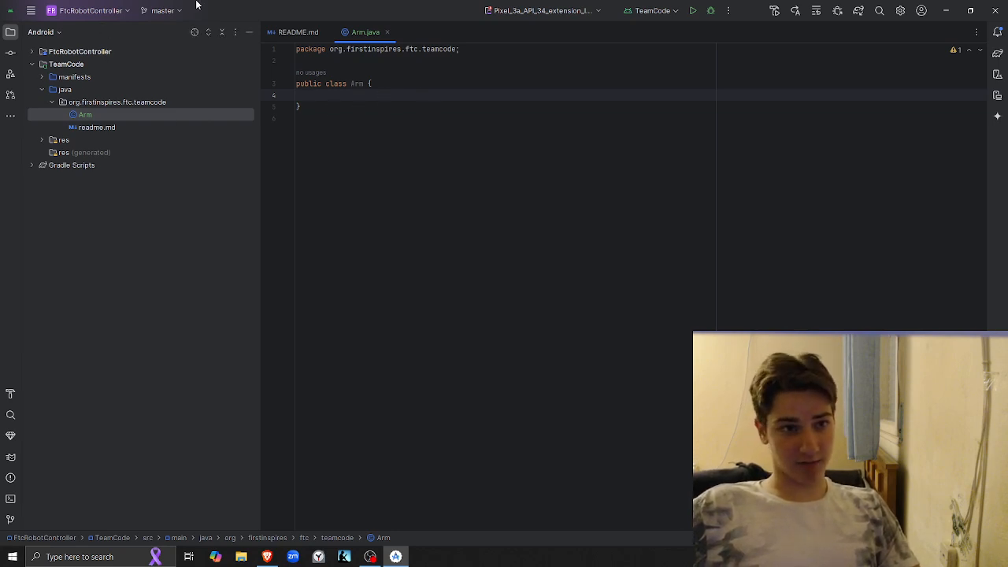
Start sharing the project on GitHub and choose to share it anyway despite the existing remote
left_click(32, 11)
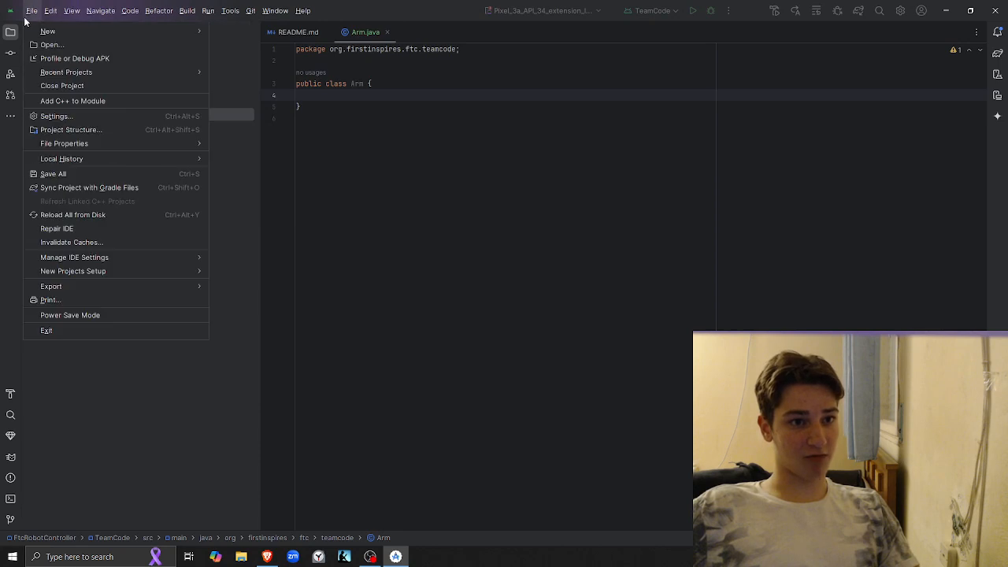
left_click(488, 205)
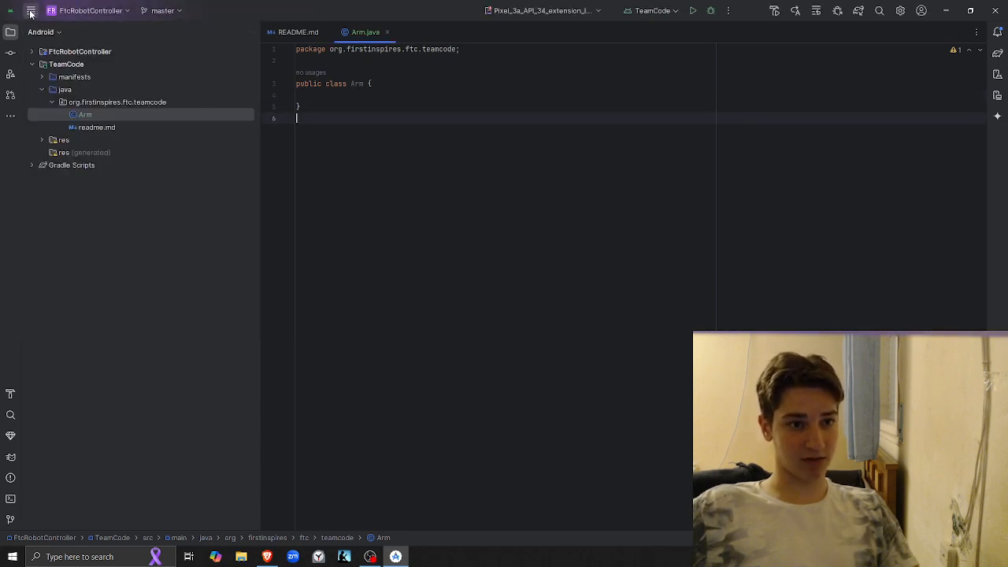
left_click(31, 11)
left_click(29, 10)
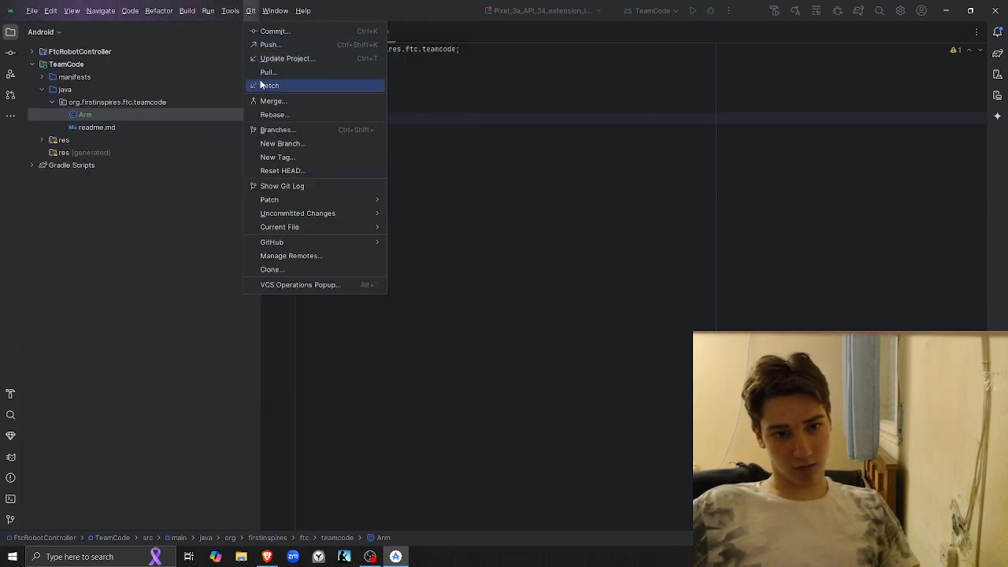
mouse_move(303, 247)
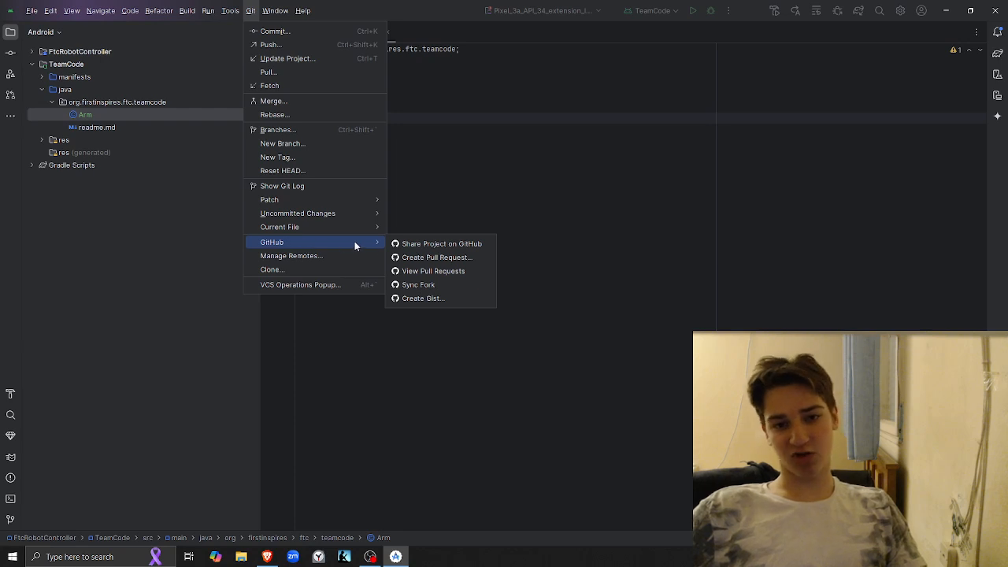
left_click(432, 245)
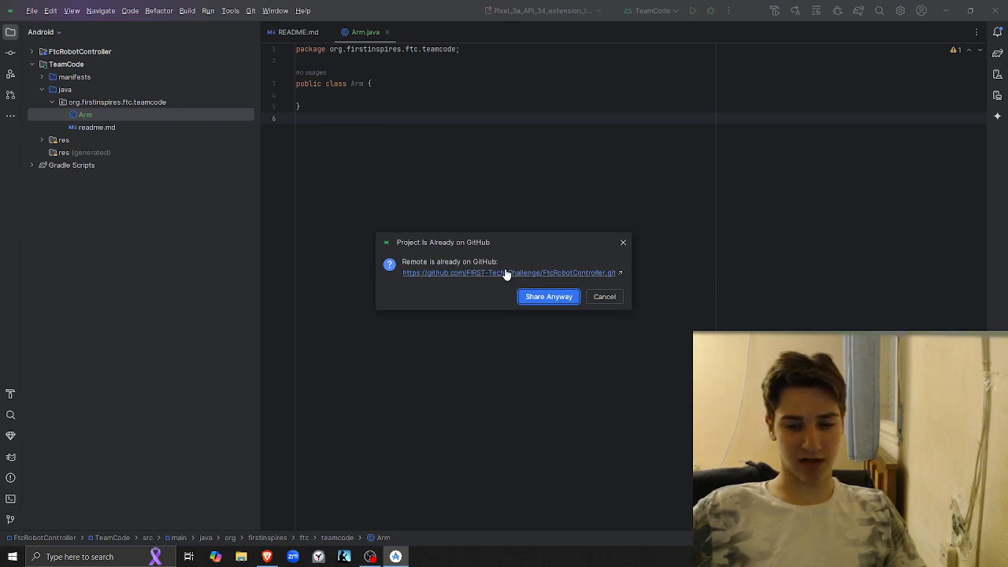
left_click(548, 301)
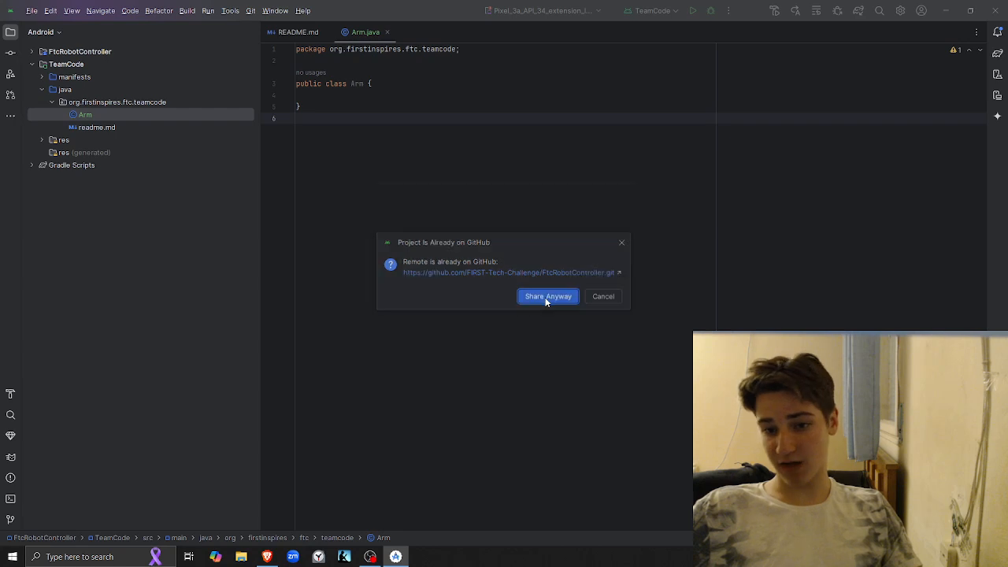
Share the project as a private repository named TeachingProgramming under the BarnYardFTC account
key("BackSpace")
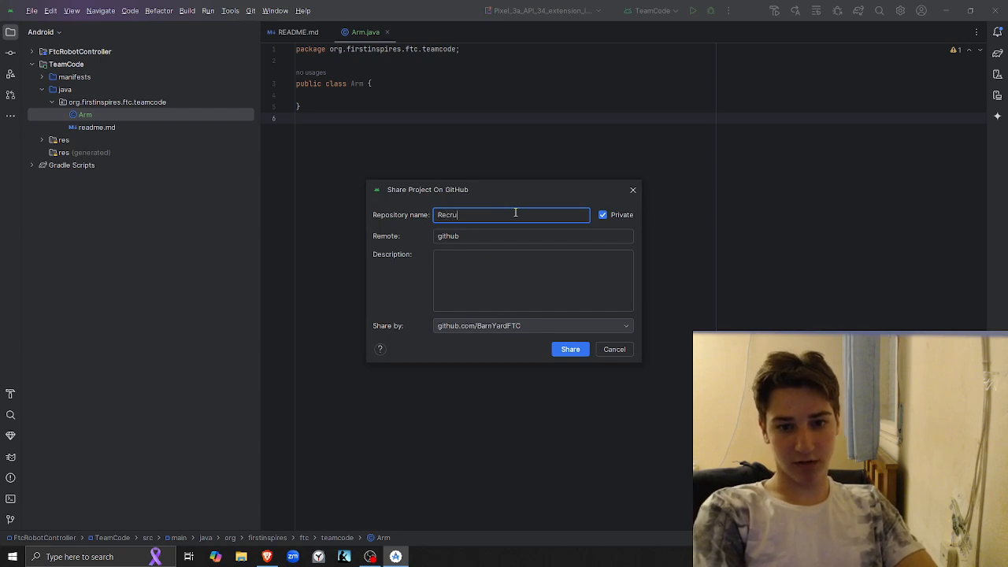
key("ctrl+BackSpace")
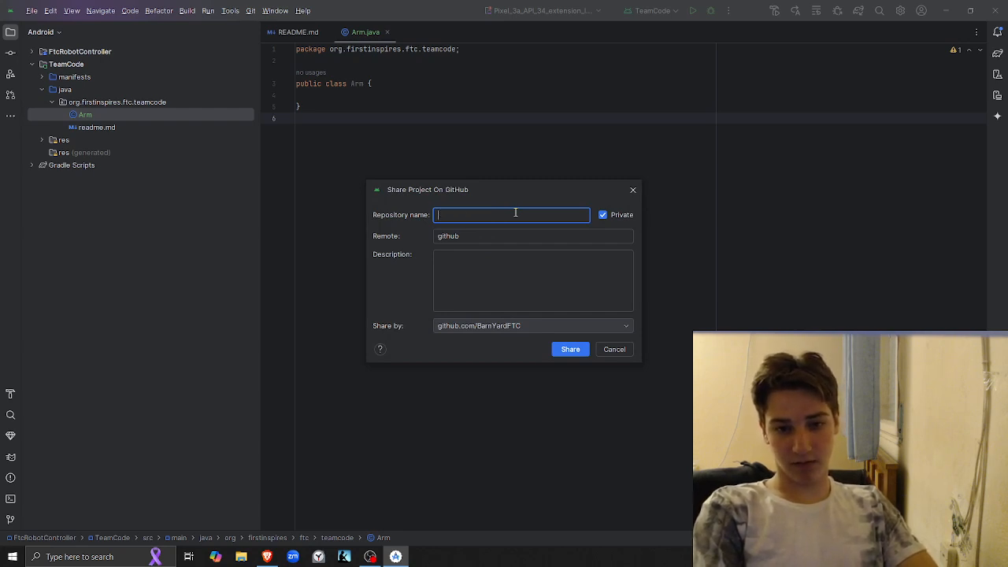
type("TeachingProgramming")
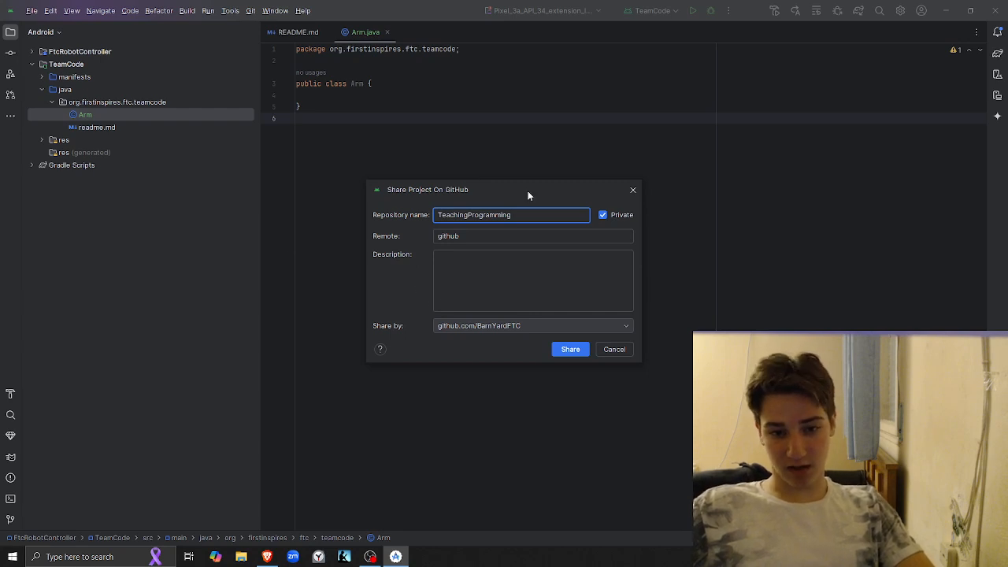
left_click(570, 350)
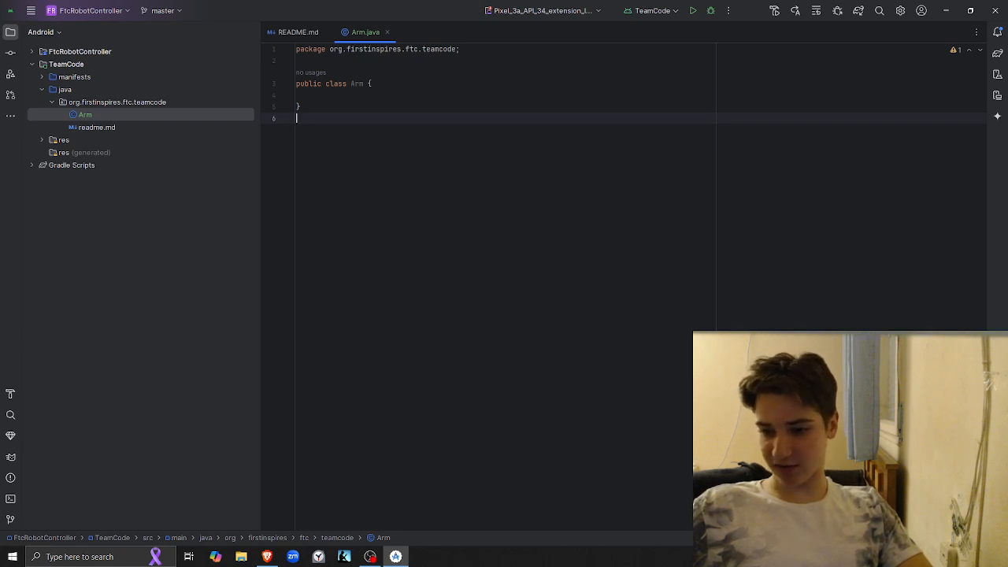
Switch to Brave, close the JetBrains authorization page and load the github.com dashboard
key("alt+Tab")
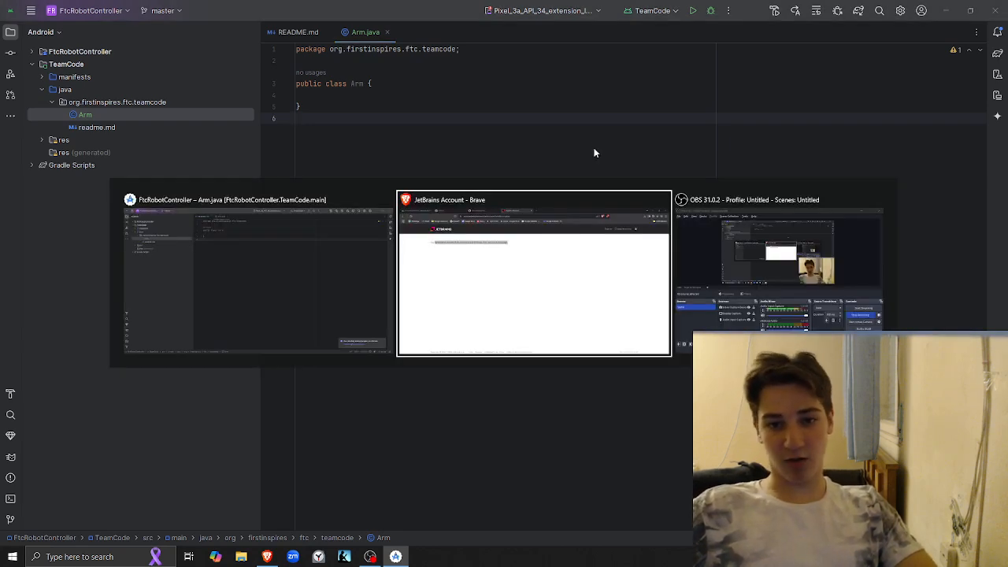
key("ctrl+w")
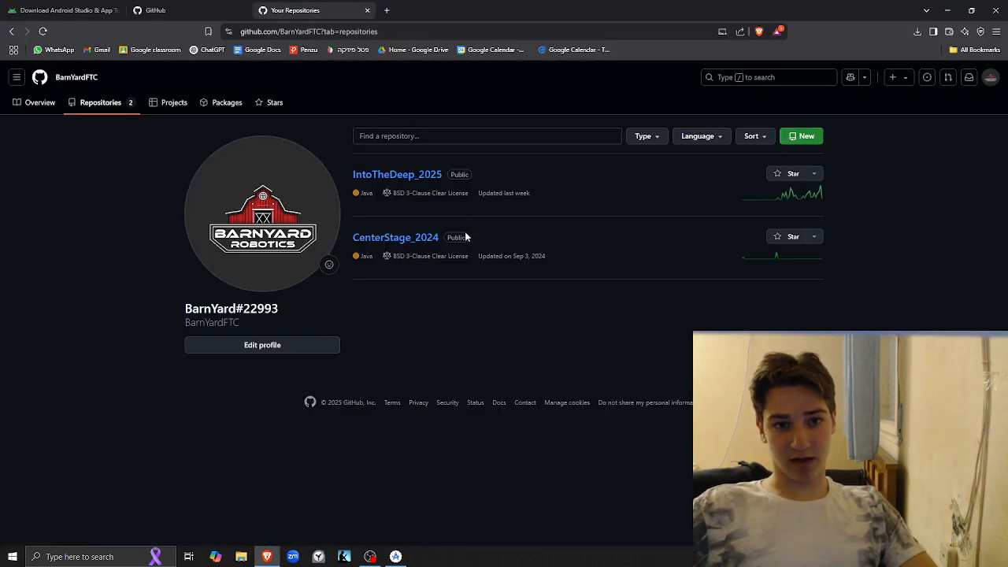
left_click(995, 82)
left_click(908, 128)
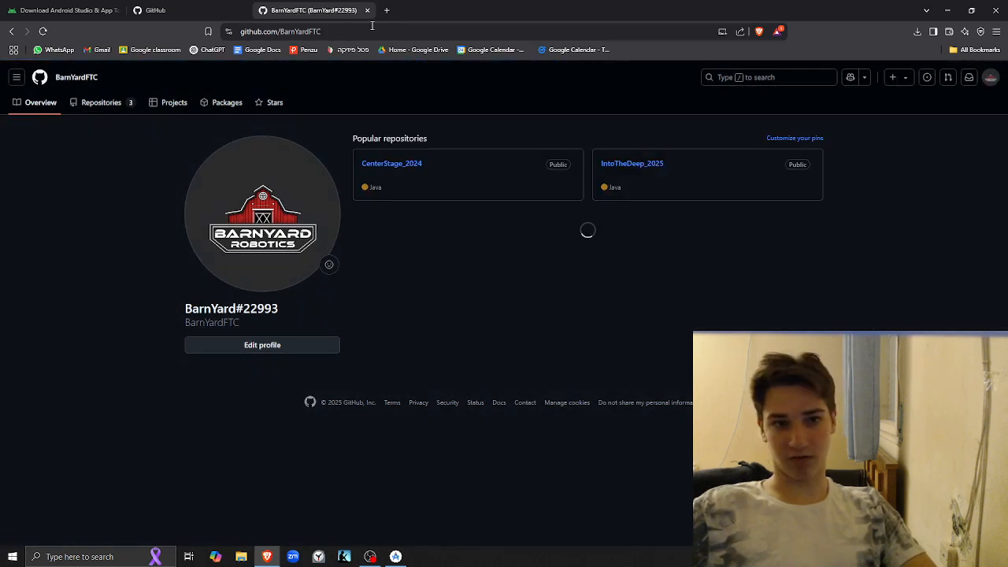
left_click(374, 28)
key("Right")
key("ctrl+BackSpace")
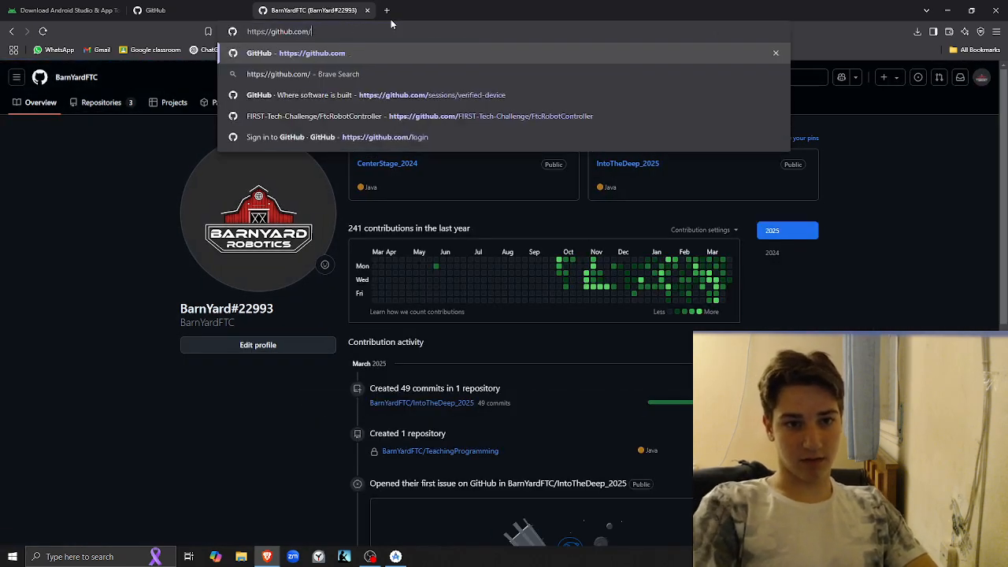
key("Return")
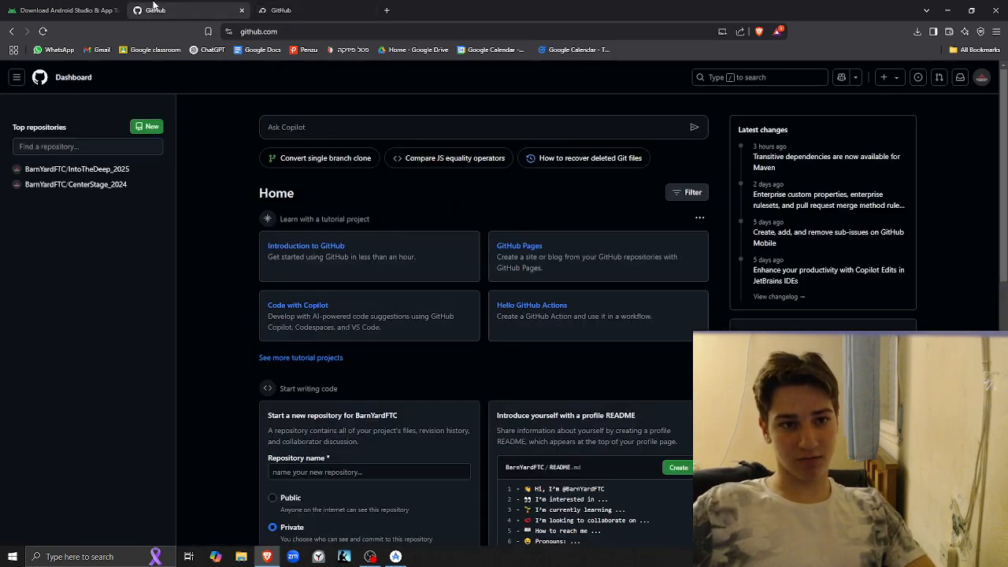
Close the extra GitHub page and view the TeachingProgramming entry in the account's repositories list
key("ctrl+w")
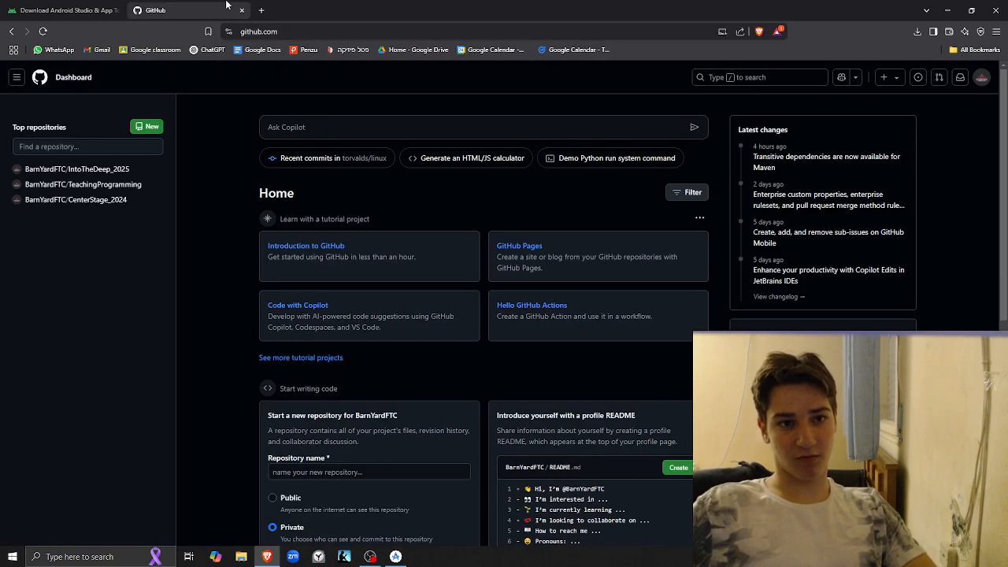
left_click(983, 80)
left_click(898, 150)
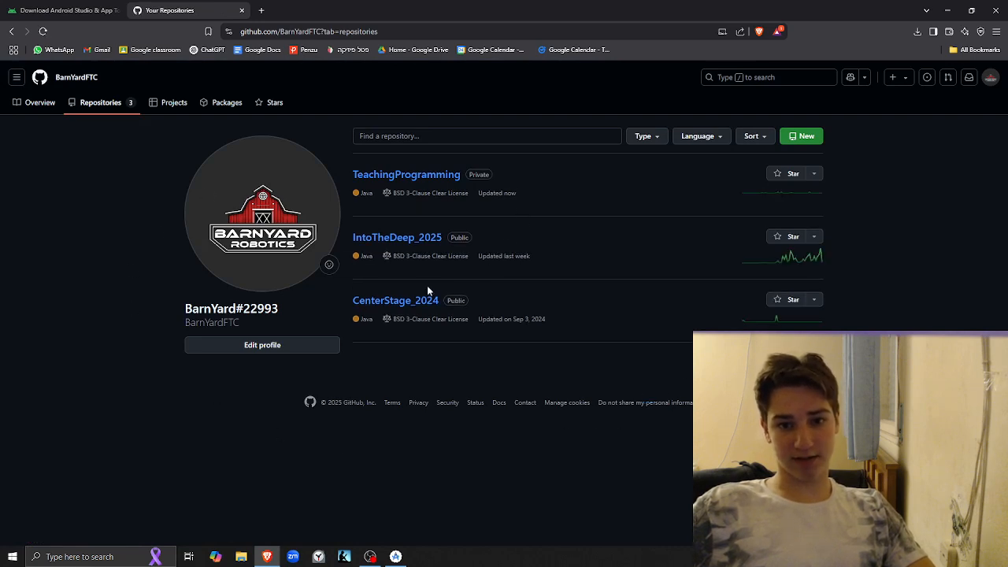
left_click_drag(349, 174, 464, 181)
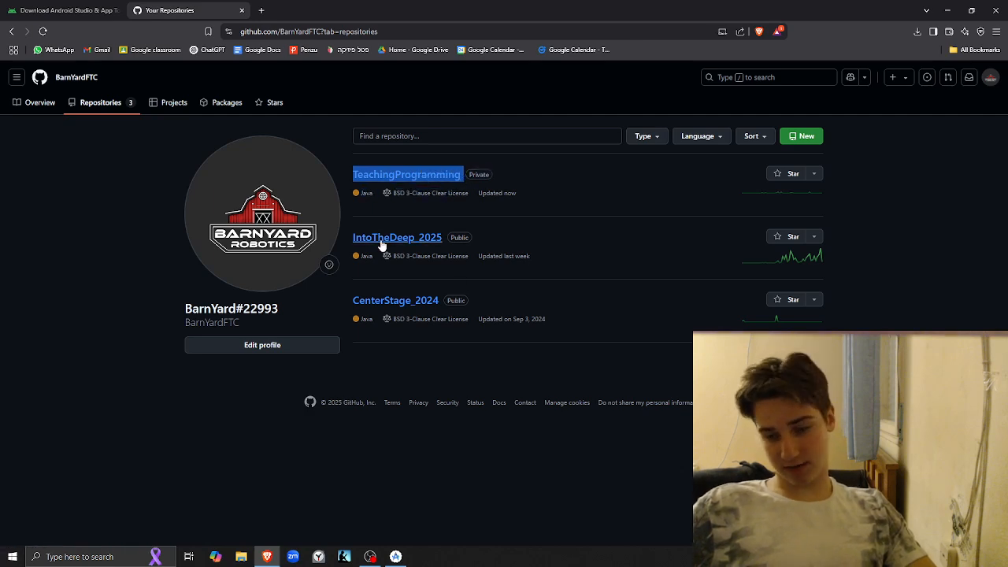
left_click(475, 403)
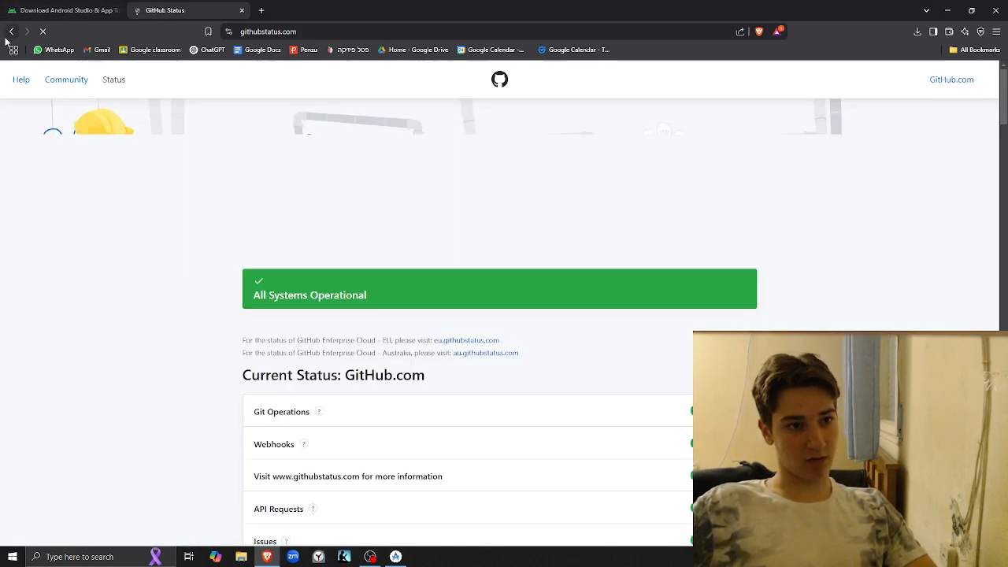
left_click(11, 31)
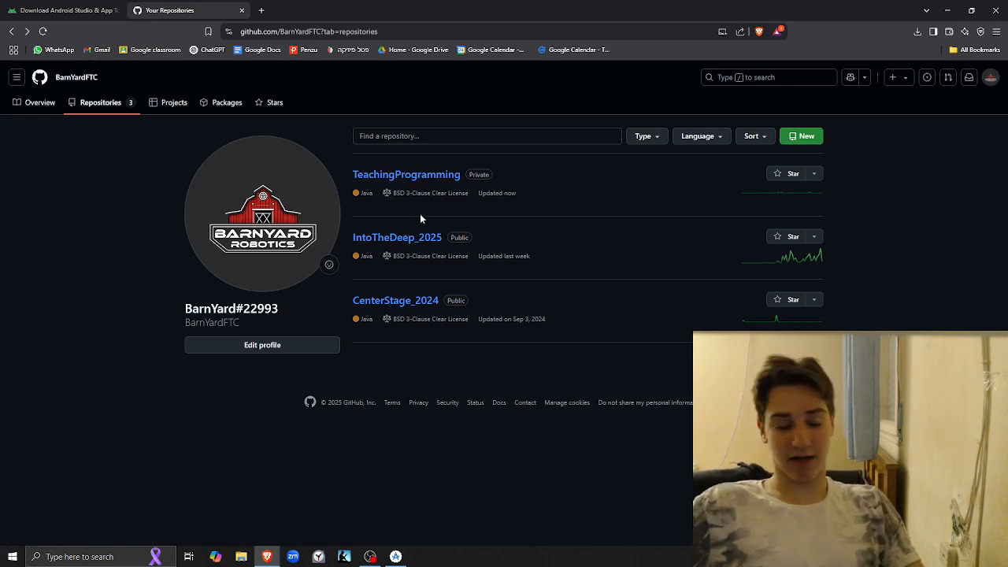
Open the TeachingProgramming repository, compare it with the Arm class in Android Studio, and open its TeamCode folder in Brave
left_click(407, 179)
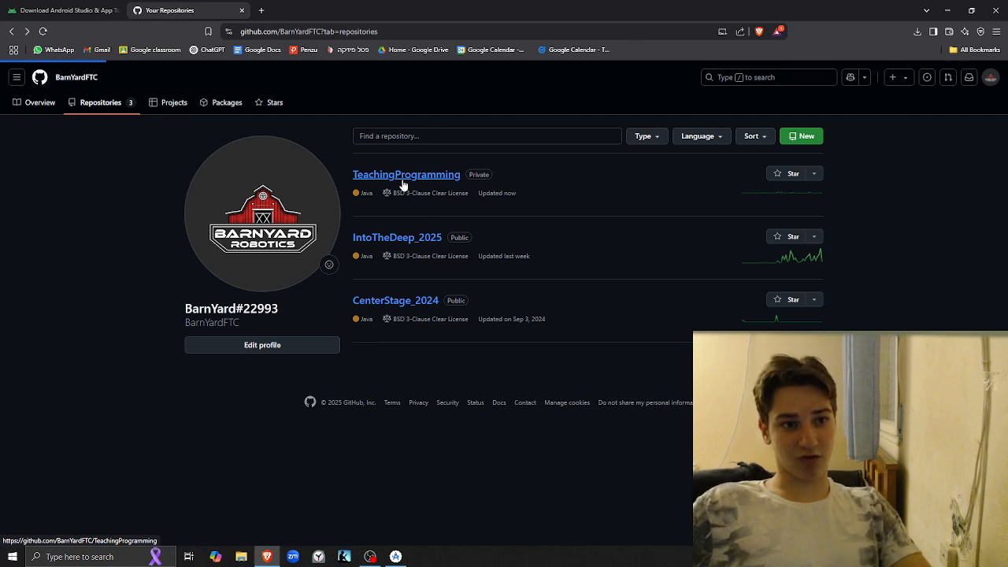
key("alt+Tab")
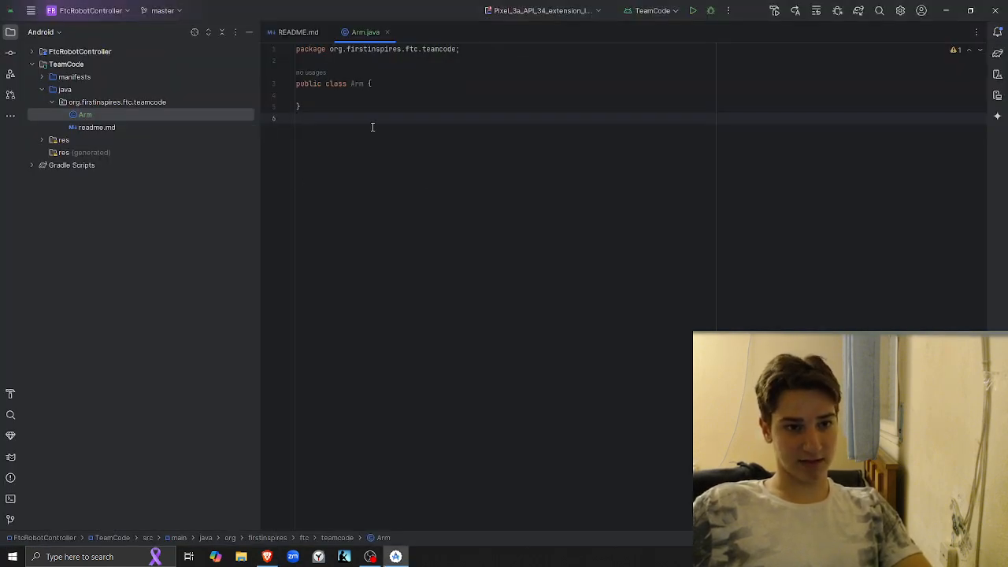
left_click_drag(367, 127, 293, 96)
key("alt+Tab")
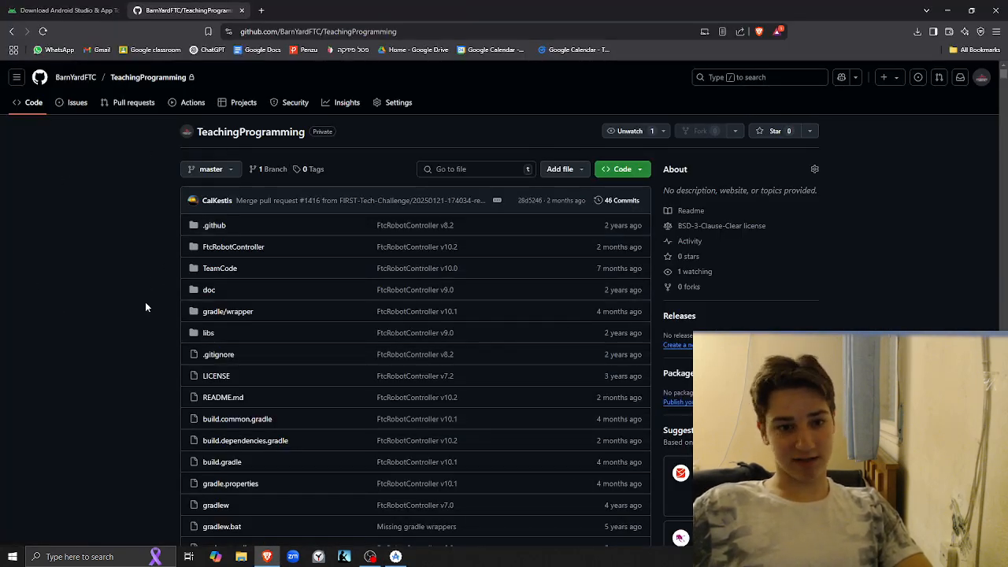
left_click(219, 268)
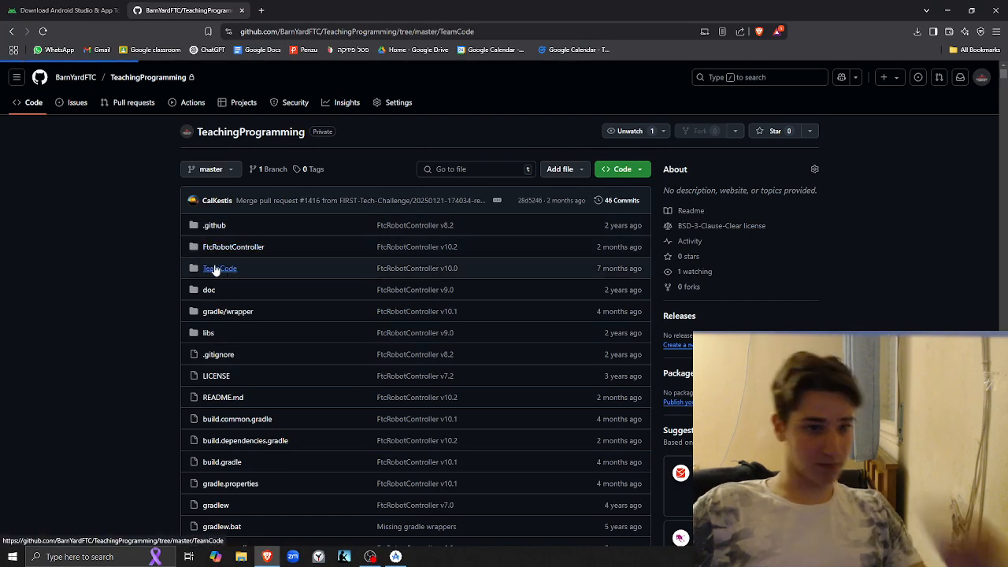
Open TeamCode's src/main and nested teamcode folder in the repository, and compare its contents with the Arm class in Android Studio
left_click(216, 260)
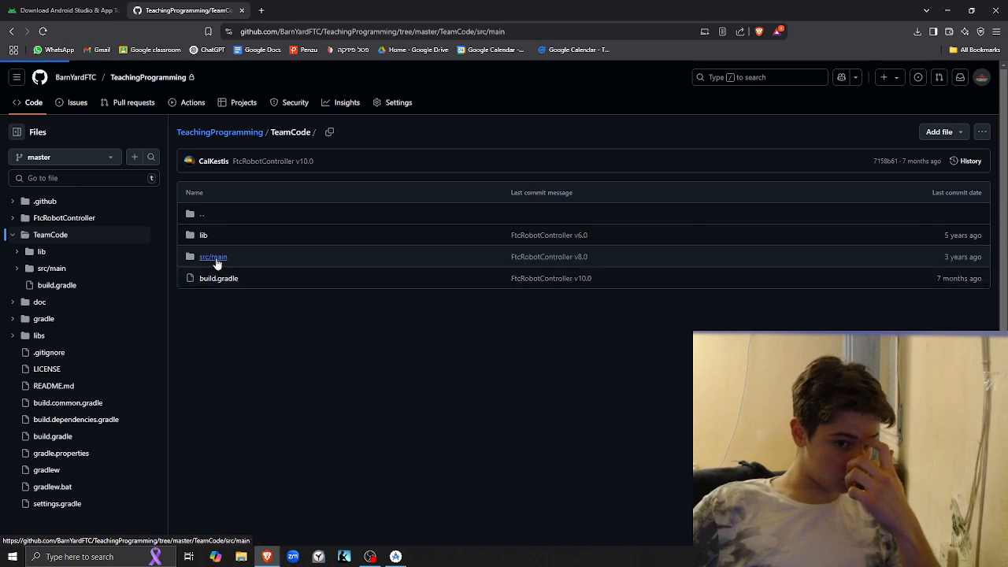
left_click(237, 236)
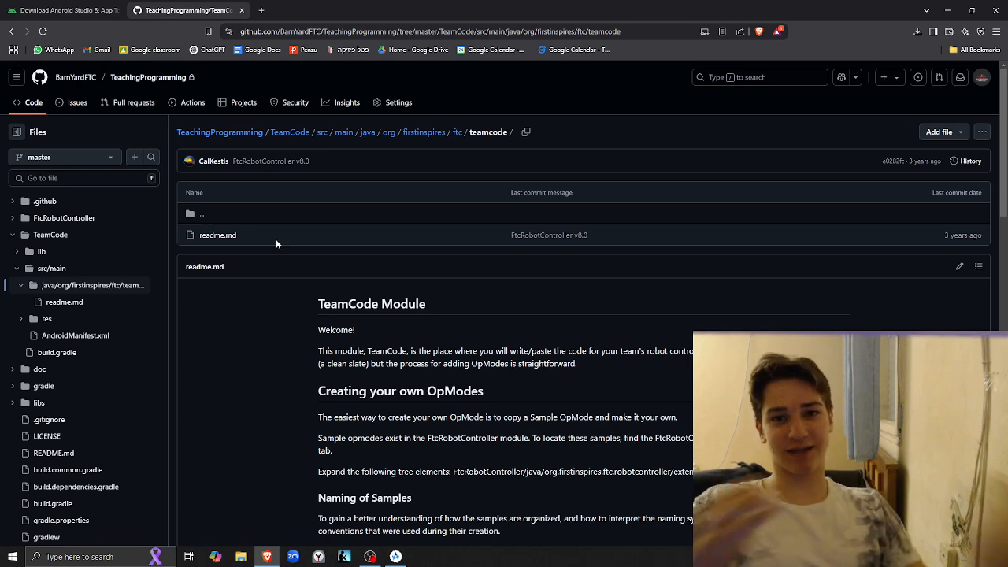
key("alt+Tab")
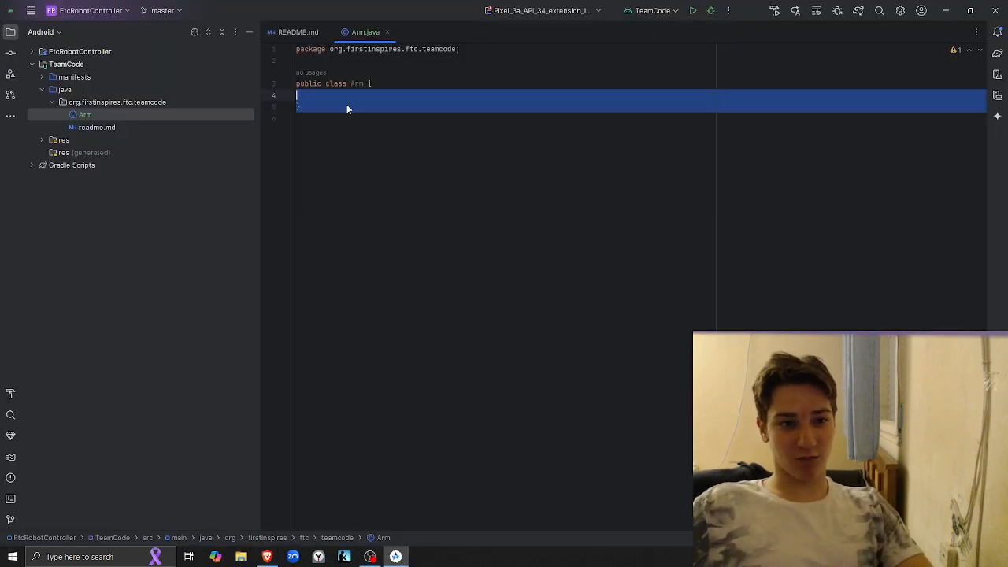
left_click_drag(354, 124, 264, 47)
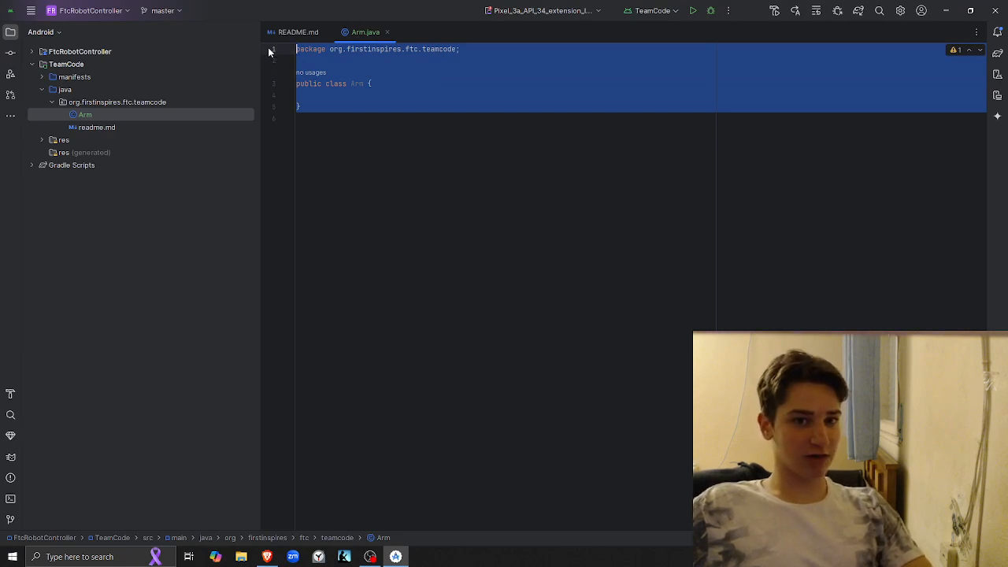
left_click(308, 140)
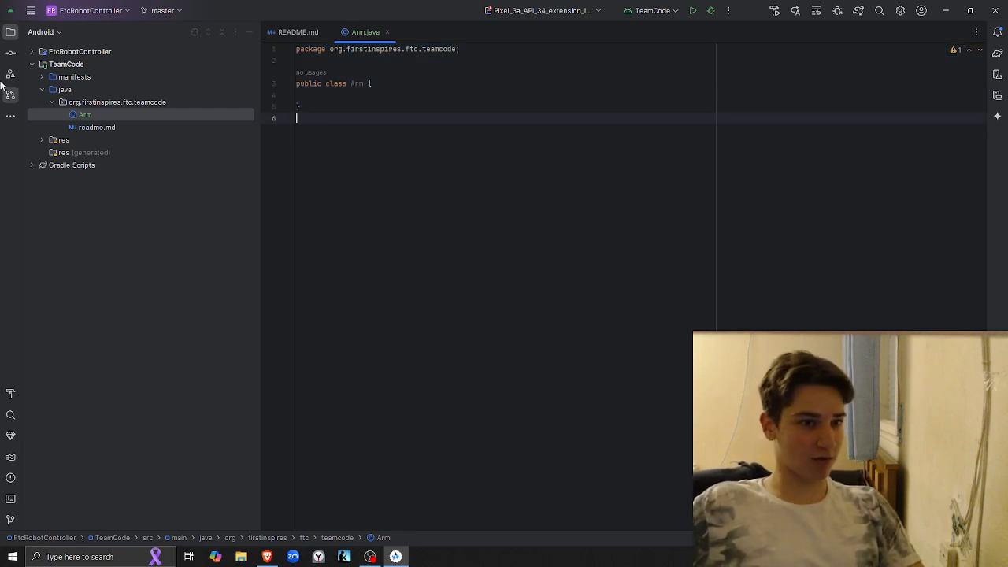
Remove the trailing empty line from Arm.java and include all changed files in the commit
key("BackSpace")
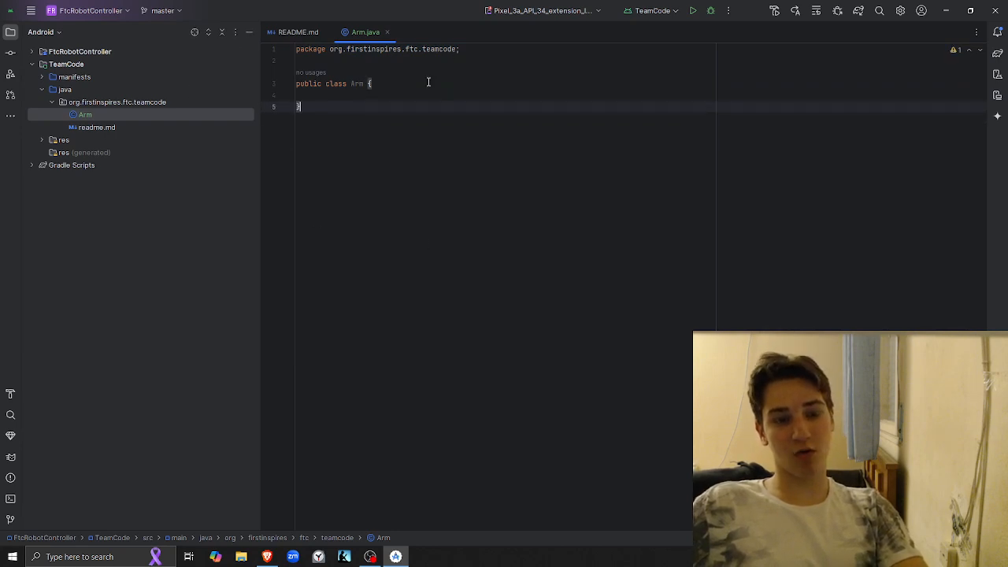
left_click(10, 53)
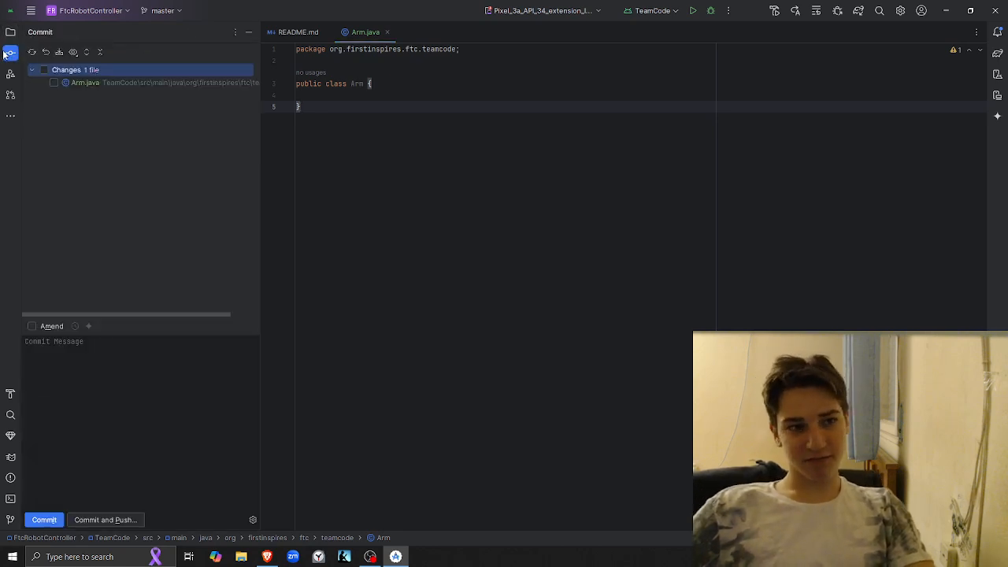
left_click(45, 70)
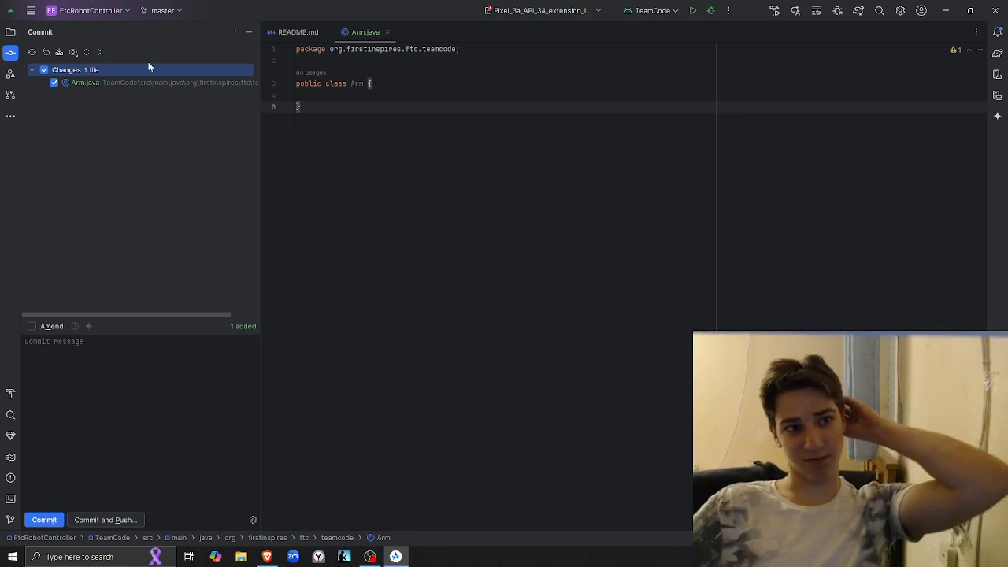
left_click(44, 70)
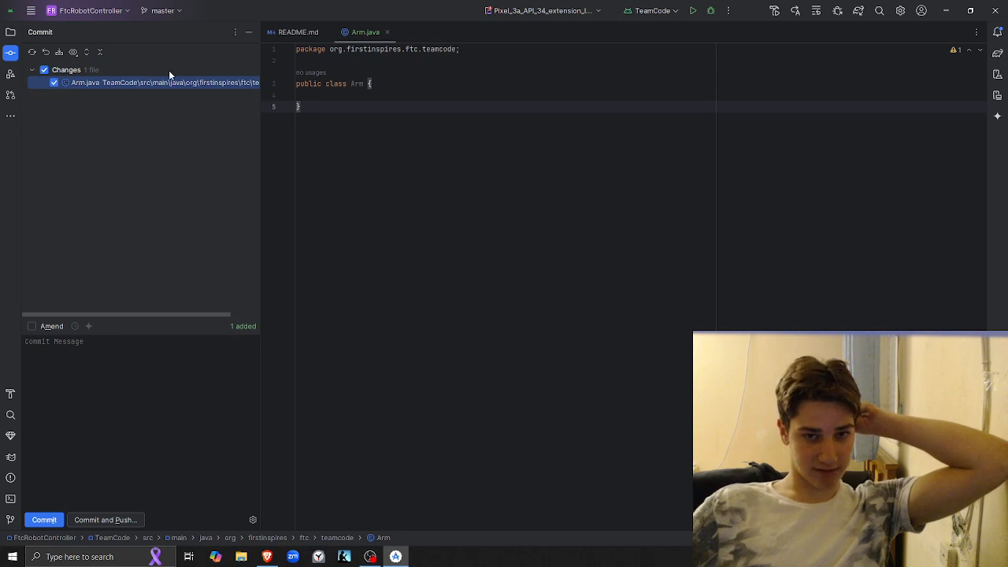
Commit Arm.java with the message "Added an Arm class (Just checking)" and push it to master despite code warnings
left_click(71, 375)
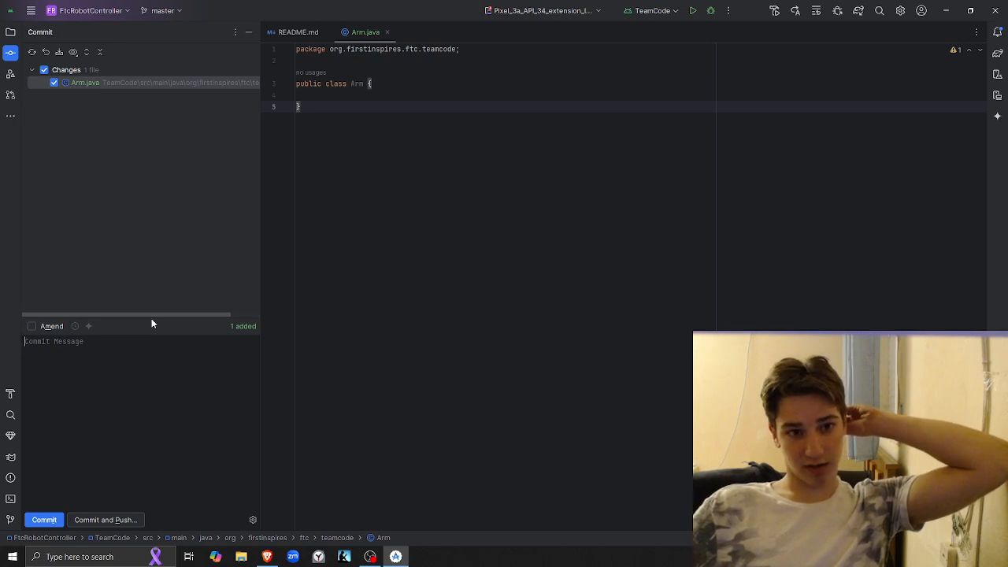
type("Ad")
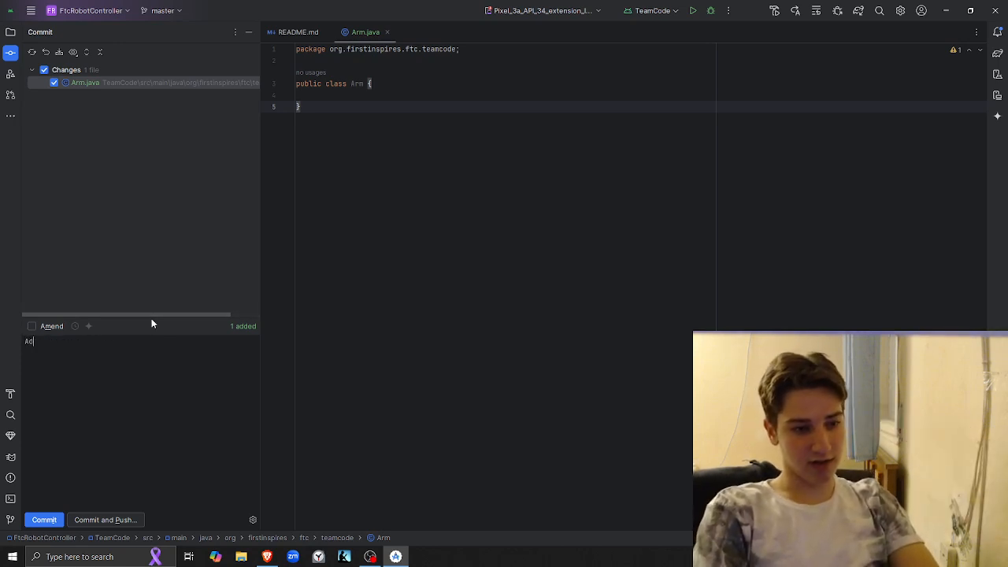
type("ded an Arm class (")
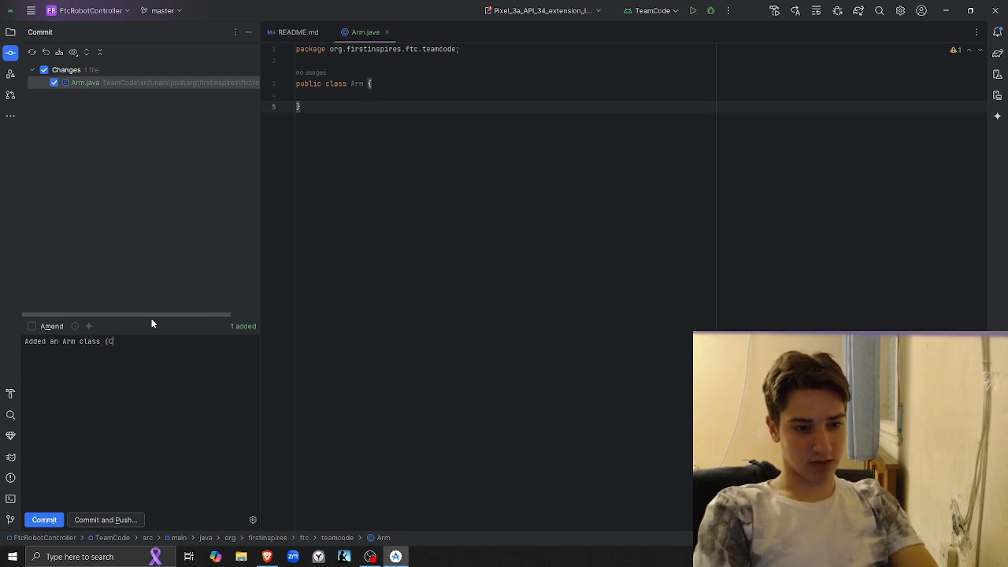
type("Just check")
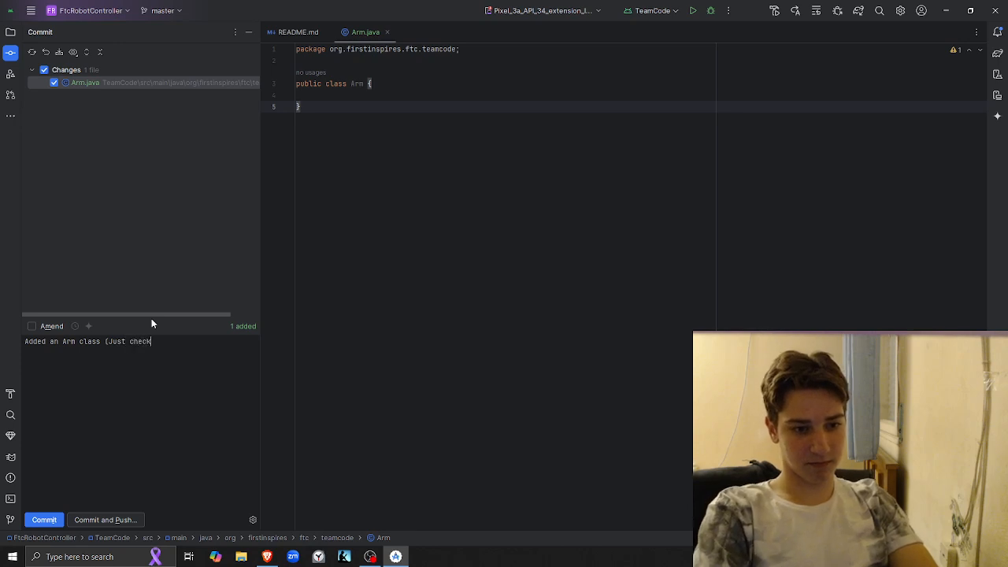
type("ing)")
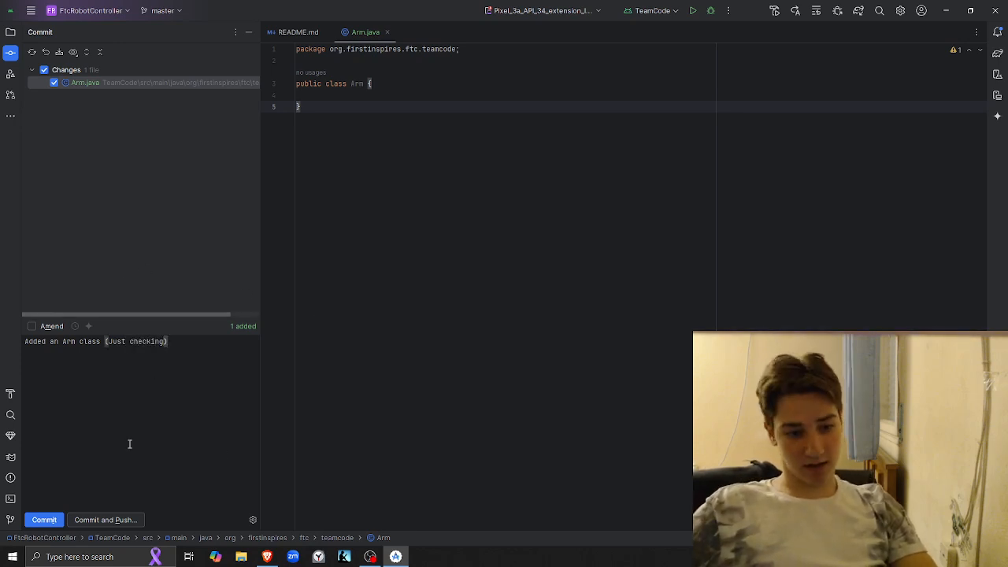
left_click(103, 520)
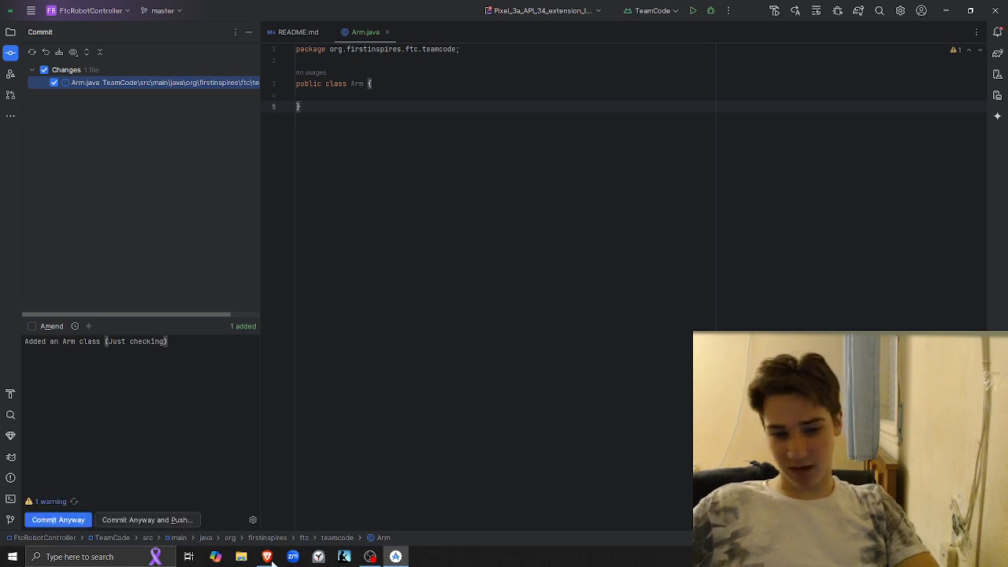
left_click(111, 515)
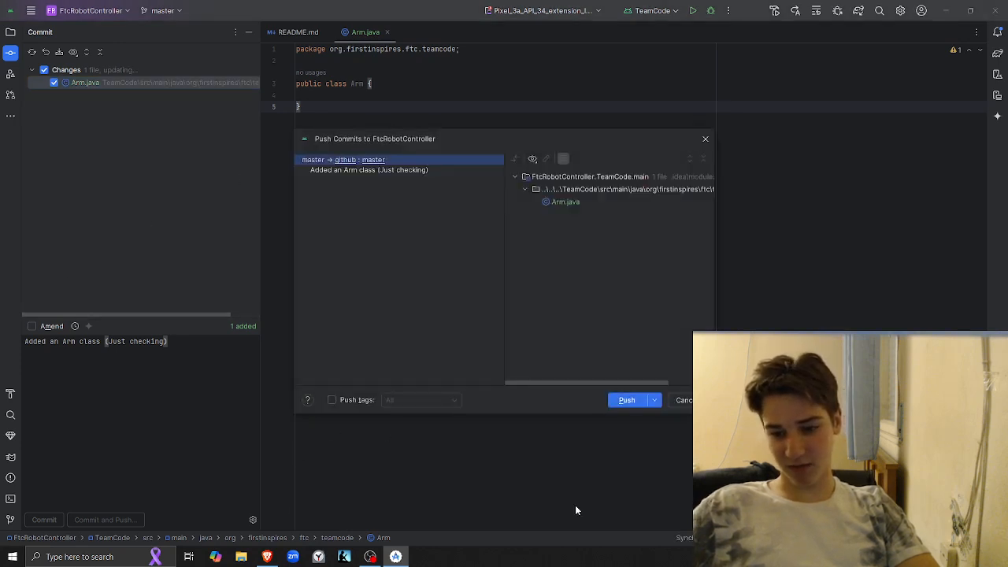
left_click(627, 401)
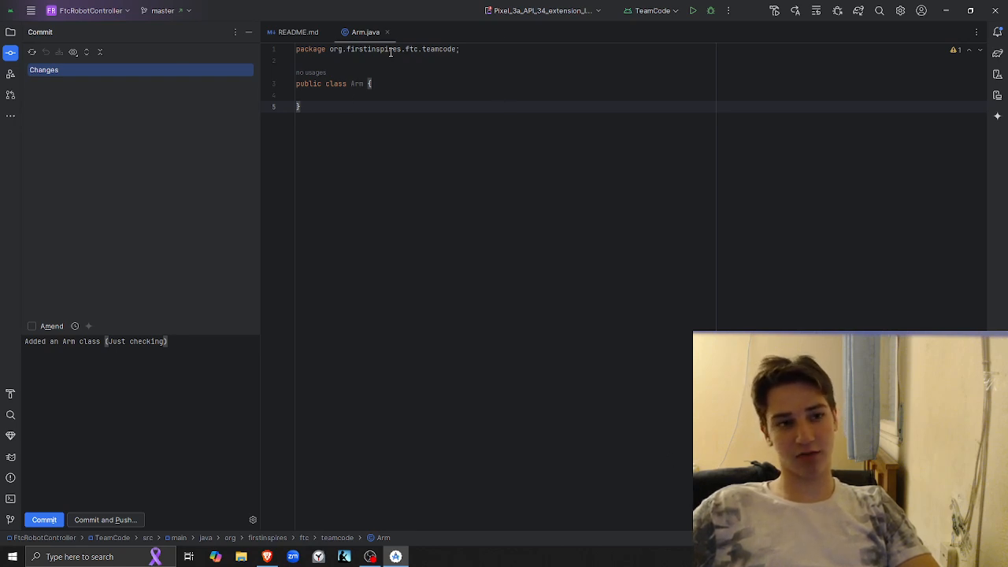
Switch to Brave, reload the teamcode folder to check for Arm.java, and return to the TeachingProgramming repository's root
key("alt+Tab")
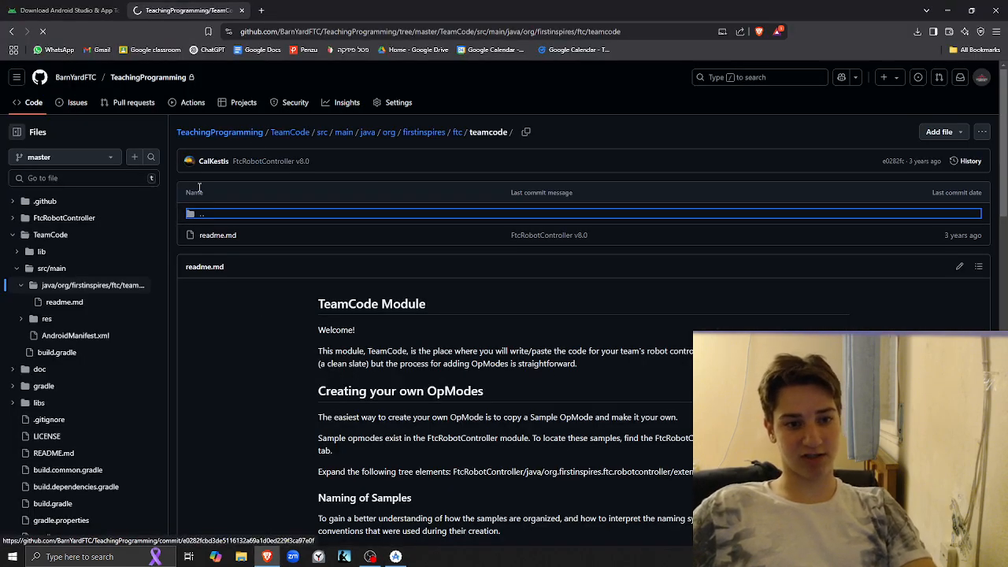
key("F5")
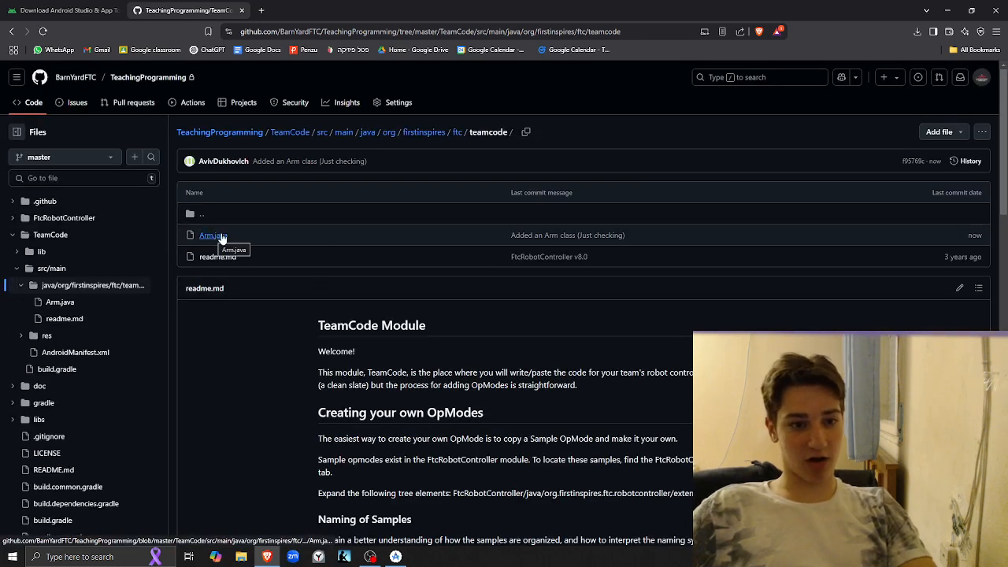
left_click(197, 135)
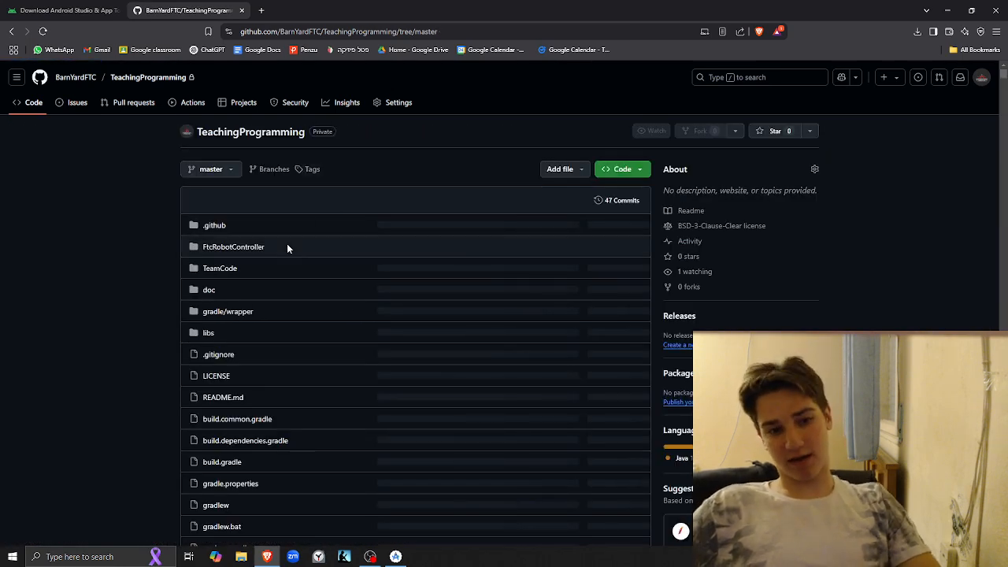
Switch to Android Studio and replace the empty line inside the Arm class body with an indented blank line
key("alt+Tab")
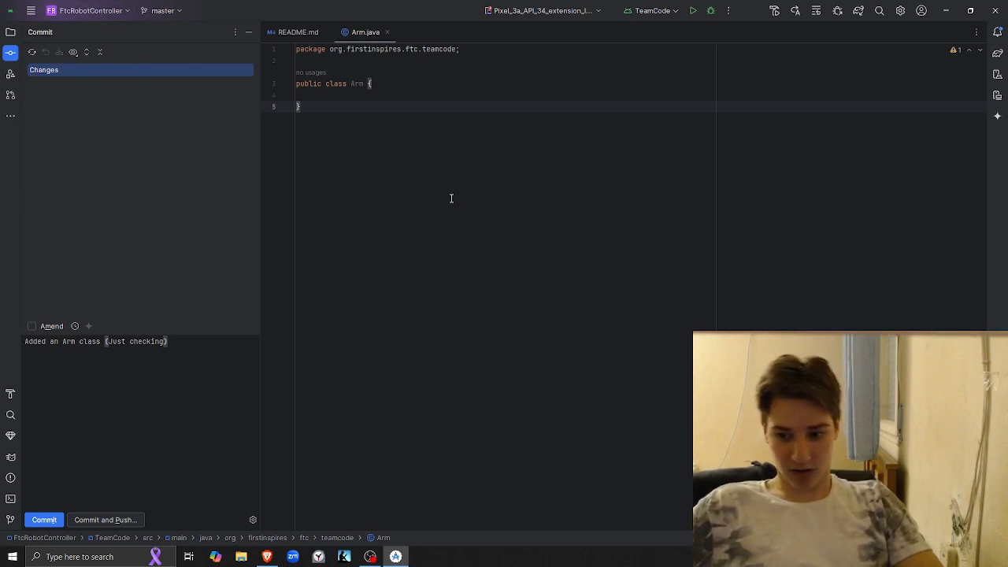
left_click(364, 95)
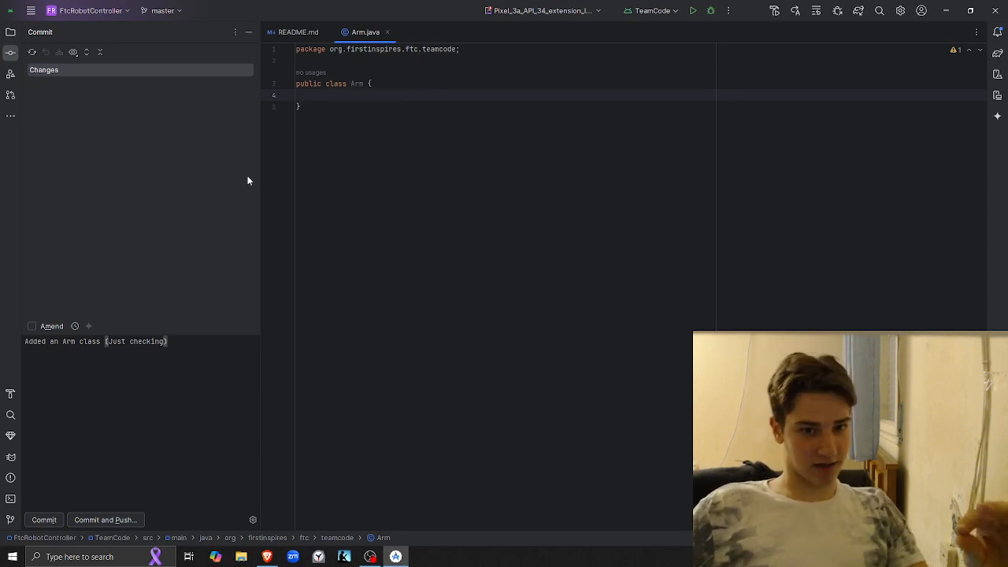
key("BackSpace")
key("Return")
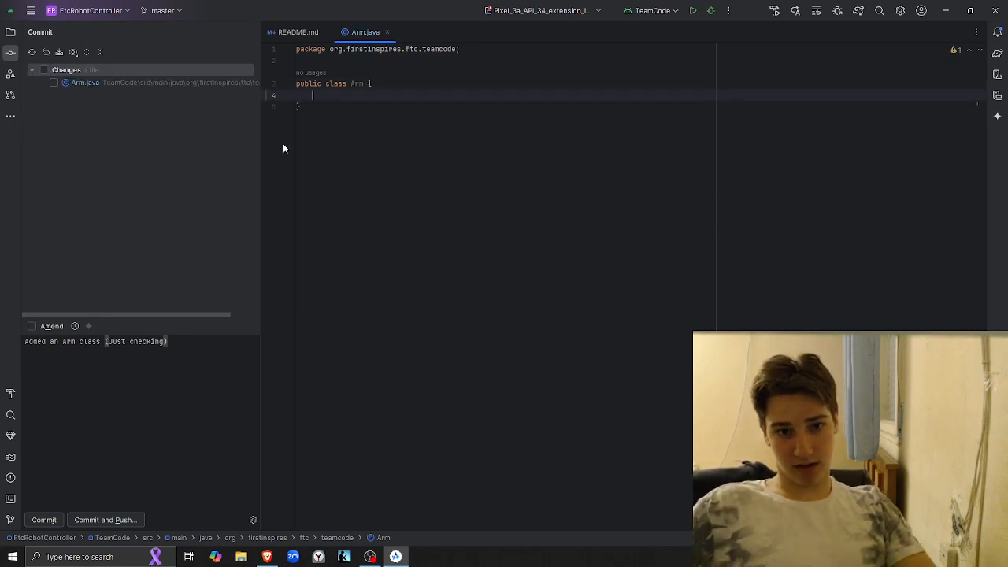
Search in Brave for "ftc robot controller", open the FIRST-Tech-Challenge/FtcRobotController repository, and display its HTTPS clone URL
key("alt+Tab")
left_click(54, 10)
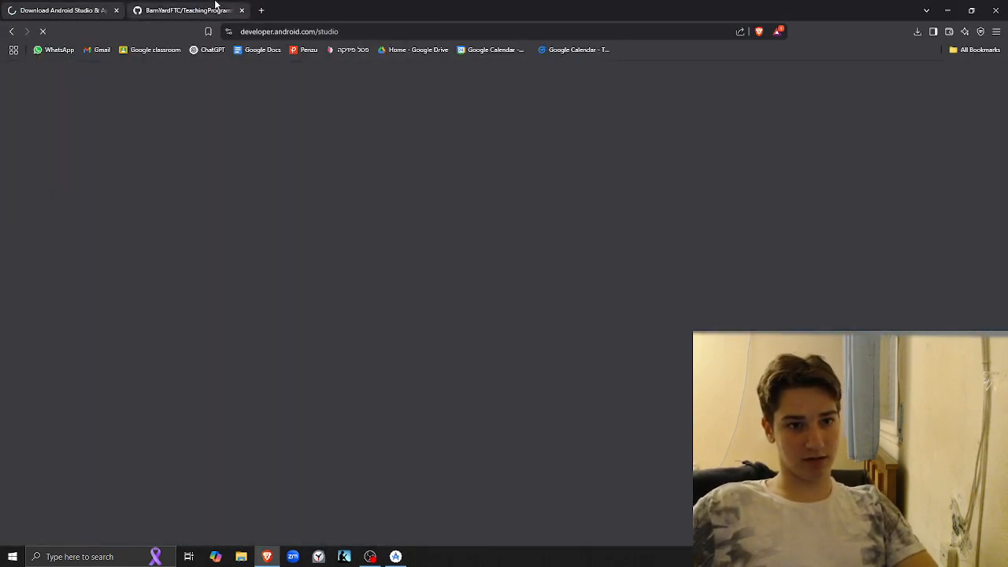
left_click(217, 6)
key("ctrl+shift+t")
left_click(302, 34)
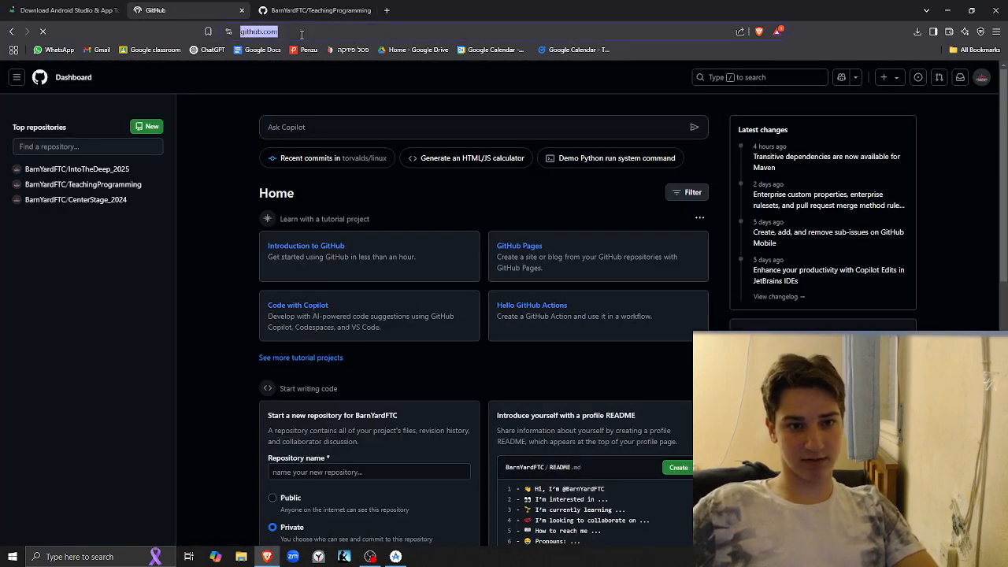
type("ftc")
left_click(374, 74)
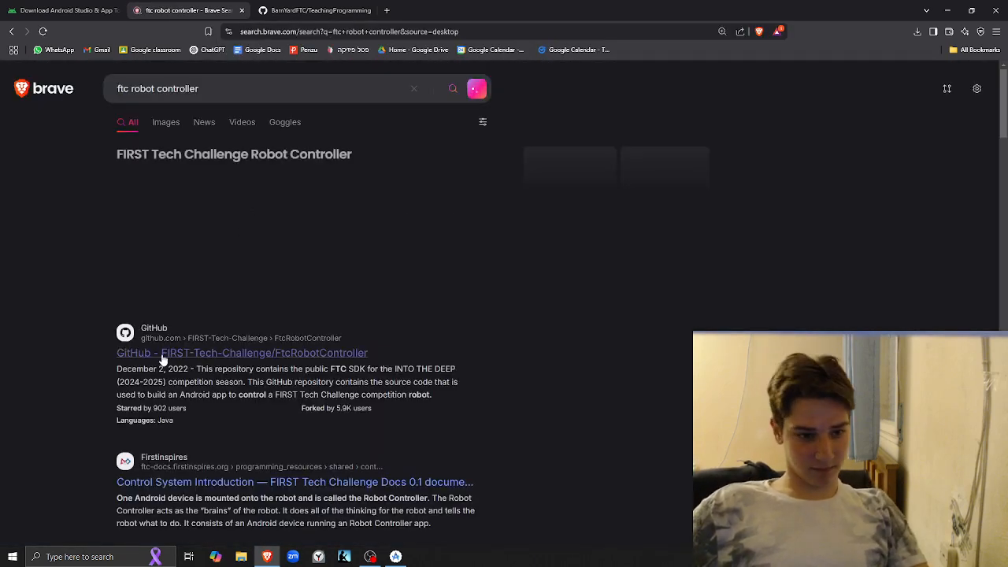
left_click(226, 349)
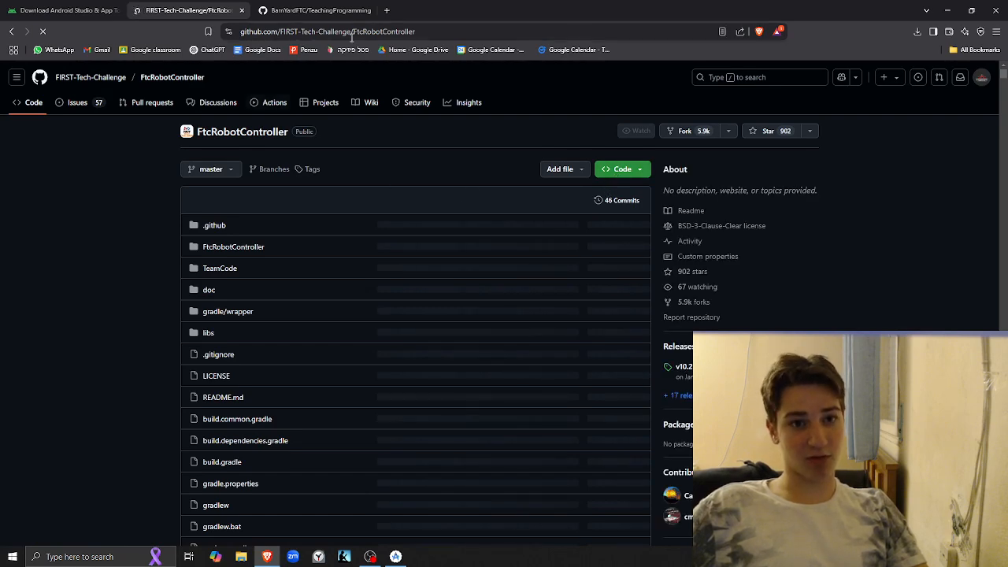
left_click(623, 169)
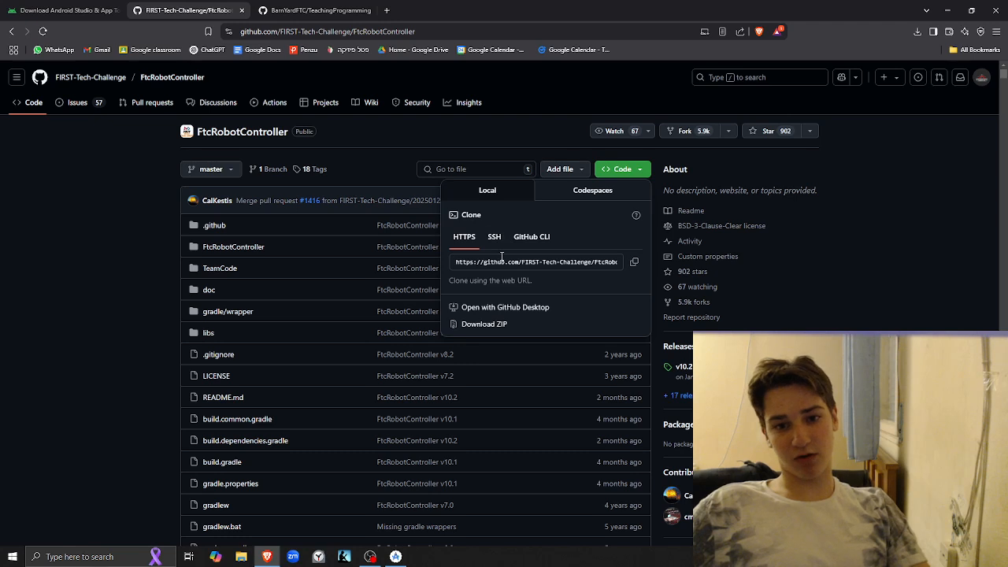
Return to the TeachingProgramming repository, display its clone options, and select the HTTPS URL
left_click(302, 6)
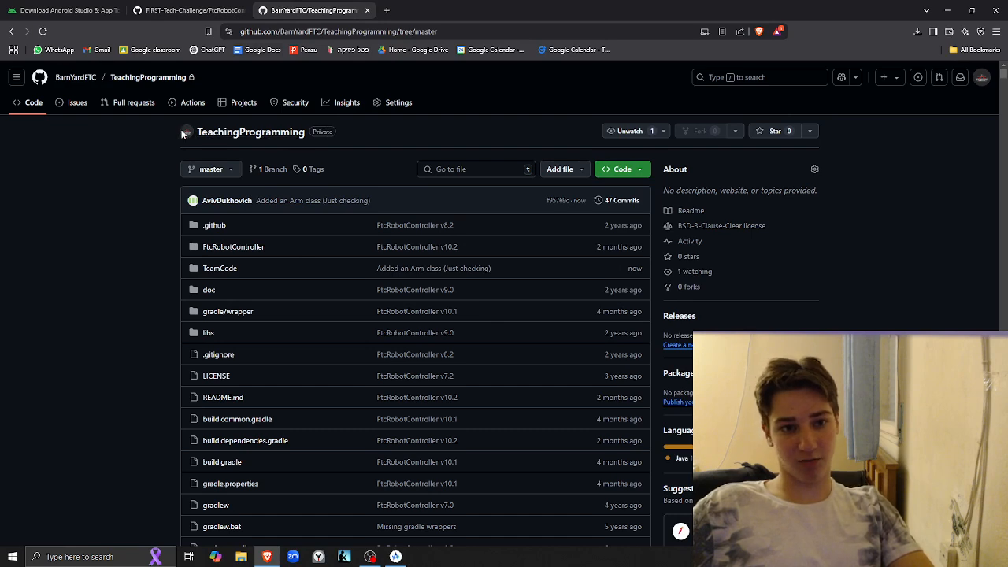
left_click(614, 176)
left_click(580, 264)
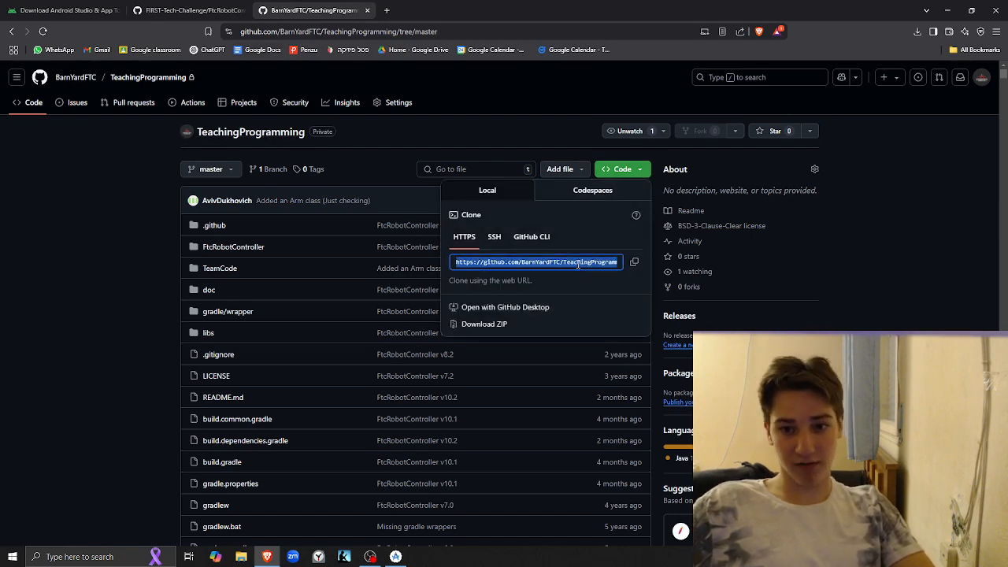
Switch to Android Studio and look over the code of the Arm class
key("alt+Tab")
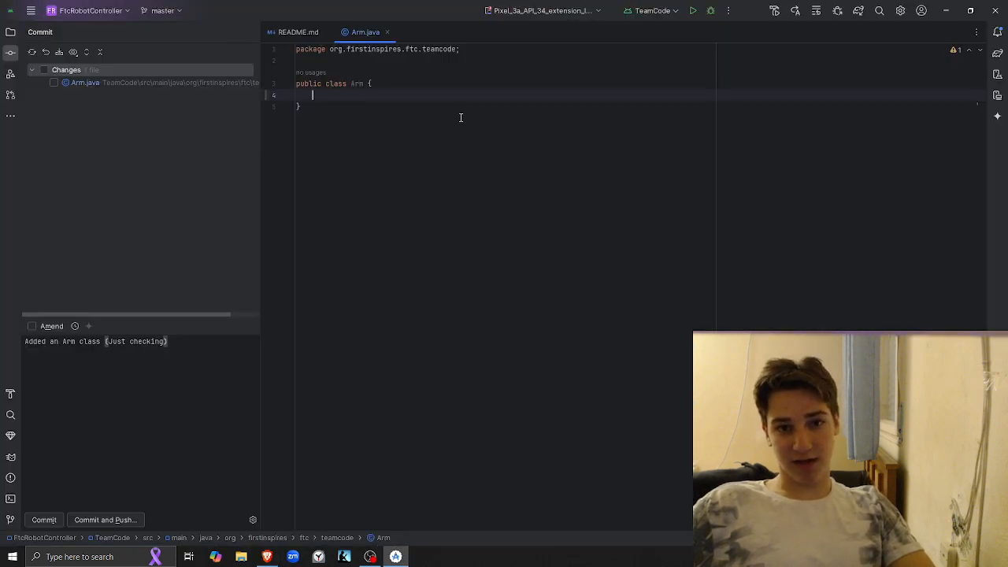
left_click_drag(292, 105, 271, 55)
left_click(328, 120)
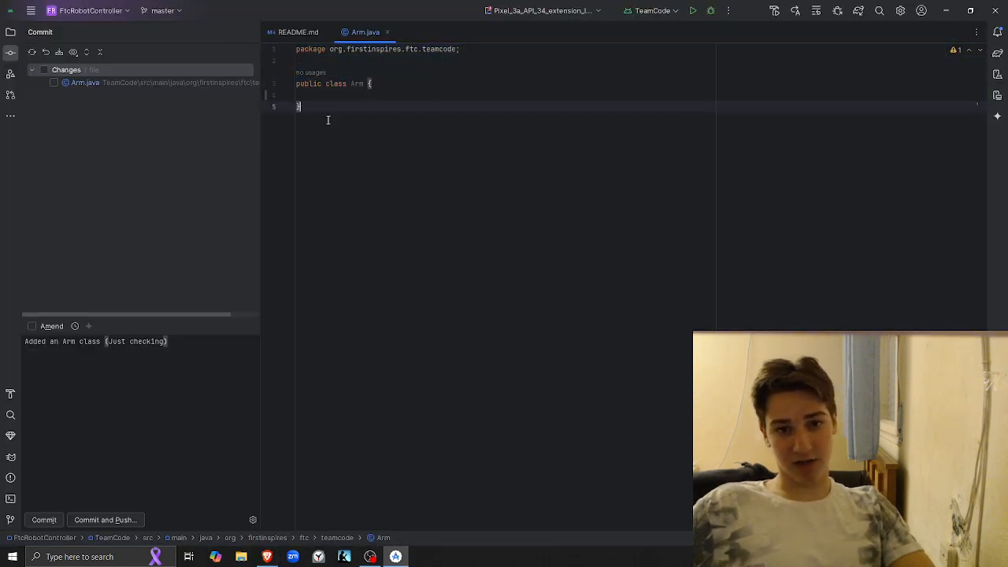
Create a Java class named Teleop in the org.firstinspires.ftc.teamcode package and add its file to Git
left_click(11, 31)
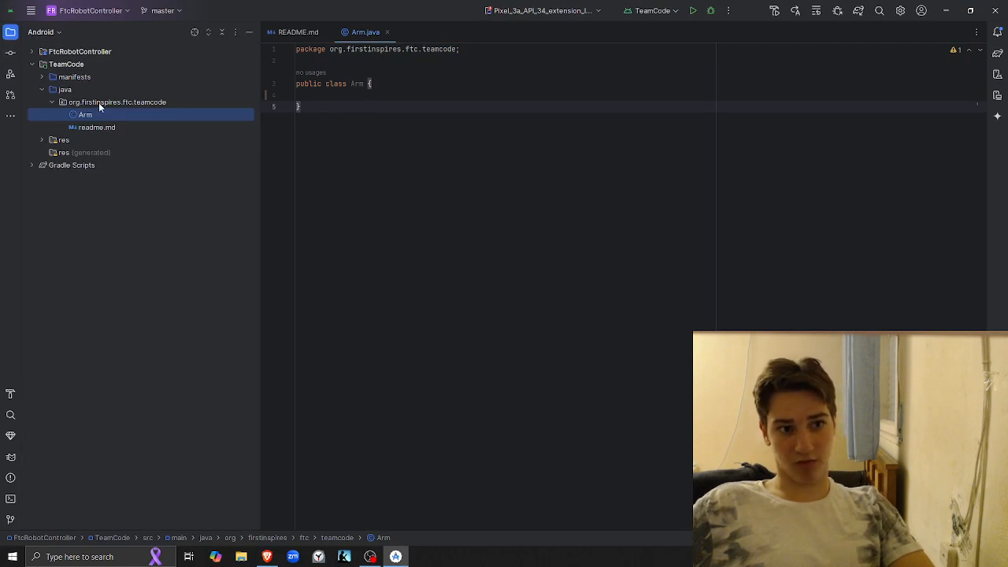
right_click(98, 102)
mouse_move(144, 116)
left_click(301, 108)
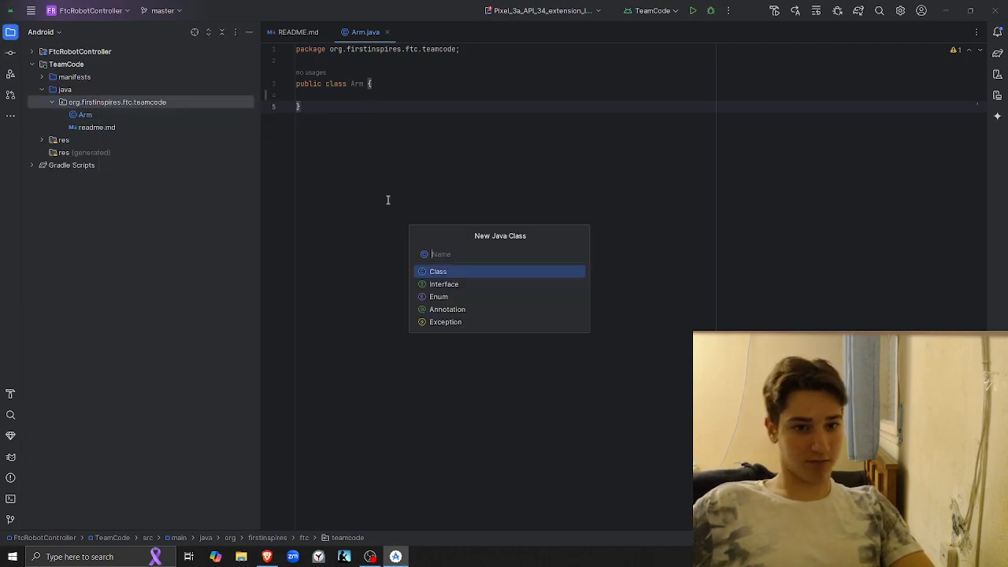
type("Op")
key("BackSpace")
key("BackSpace")
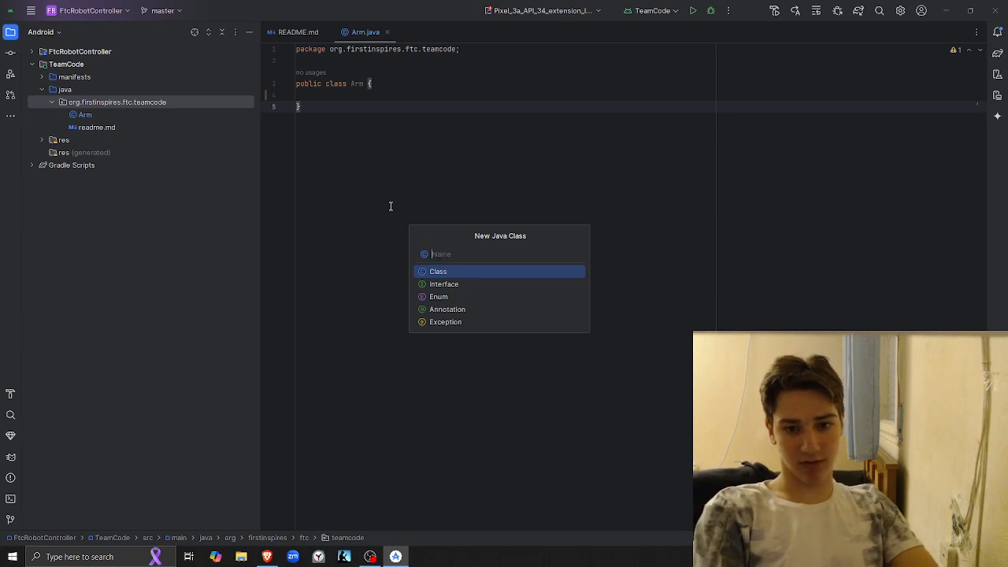
type("Teleop")
key("Return")
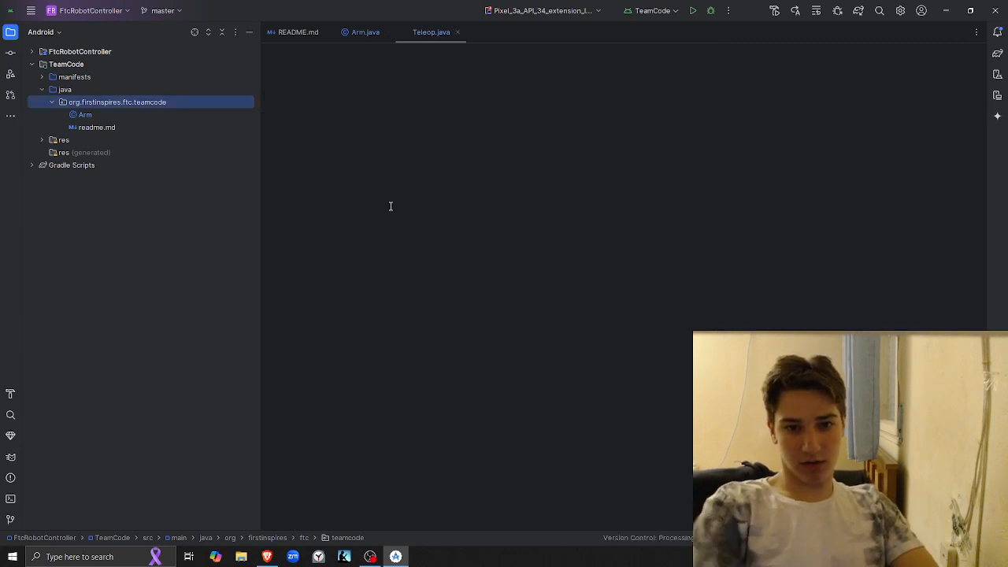
left_click(625, 302)
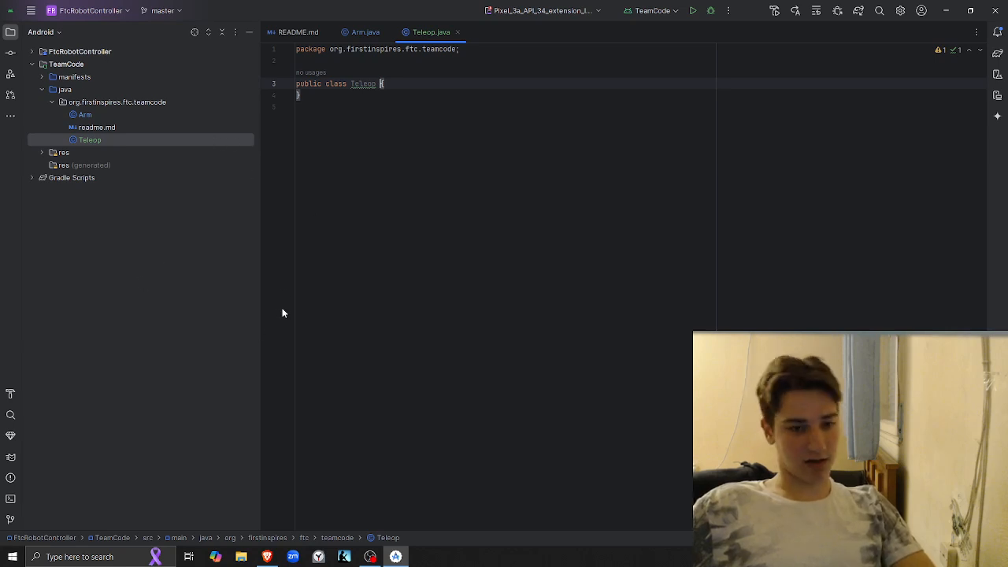
Delete the Teleop class from the teamcode package using safe delete with usage search
left_click(165, 142)
key("Delete")
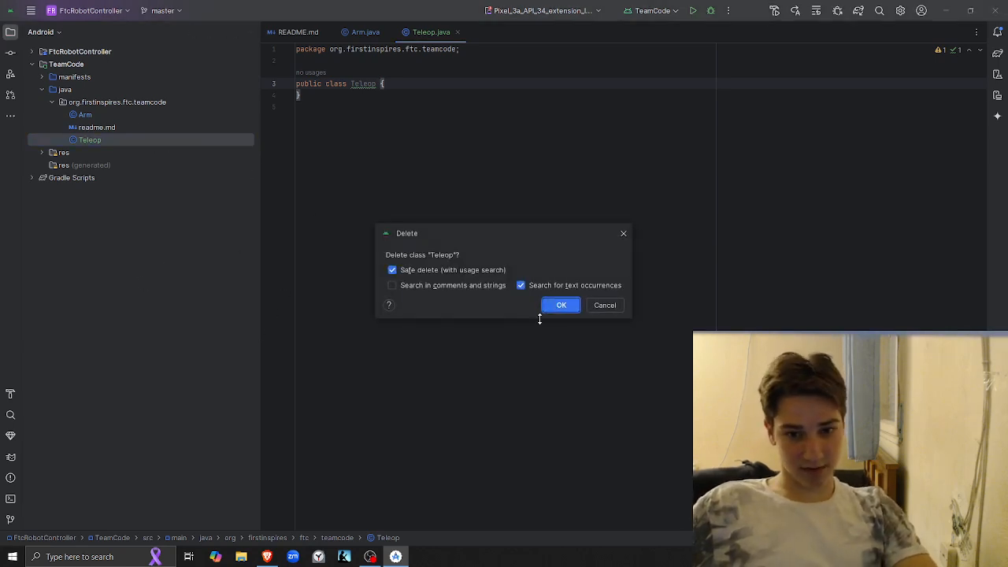
left_click(562, 309)
key("alt+Tab")
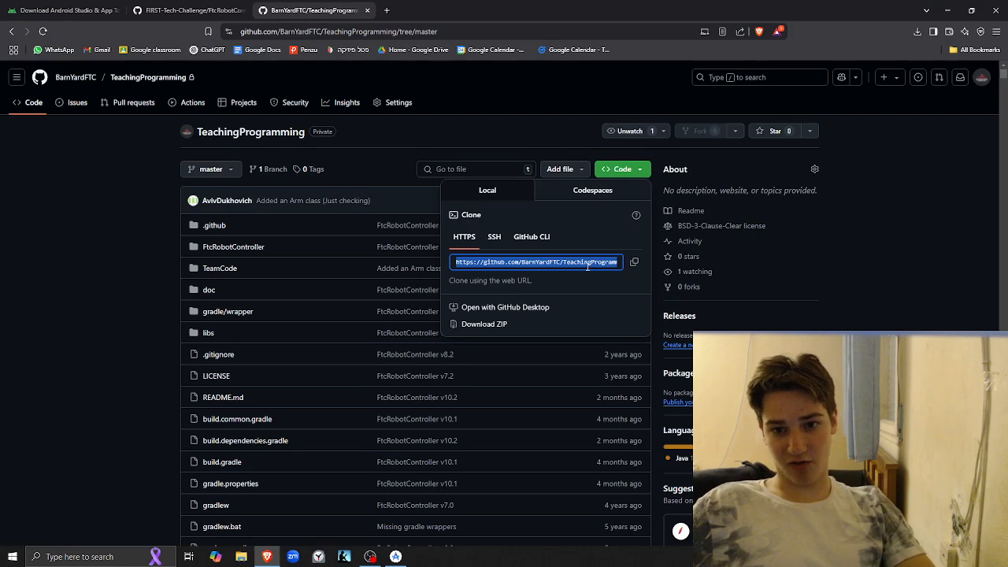
key("alt+Tab")
left_click(55, 11)
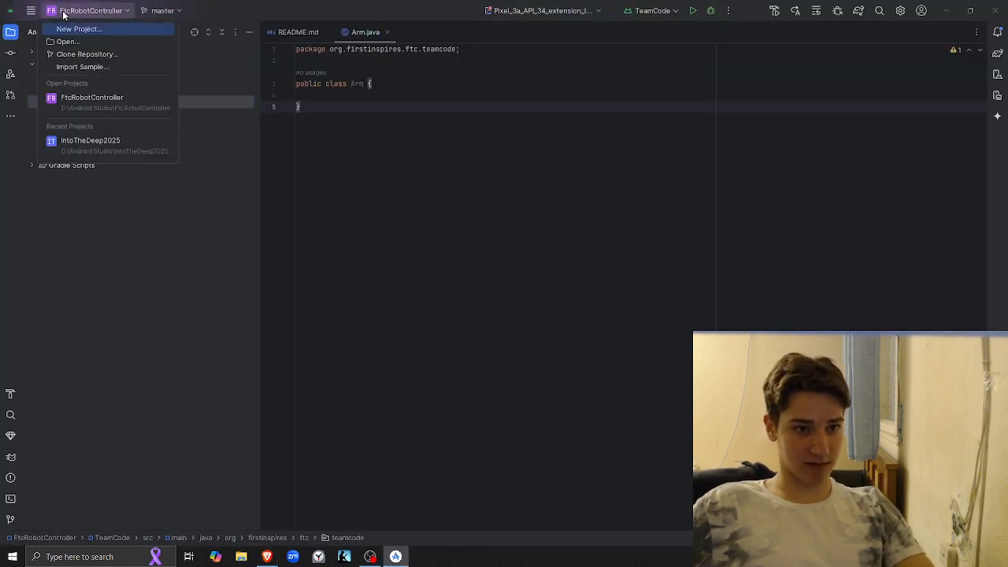
left_click(103, 54)
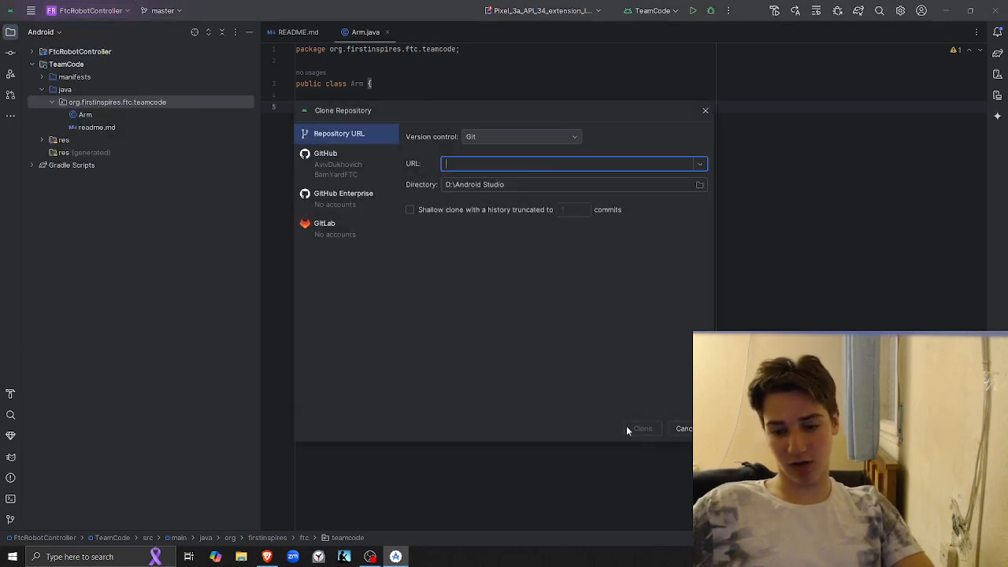
left_click(686, 429)
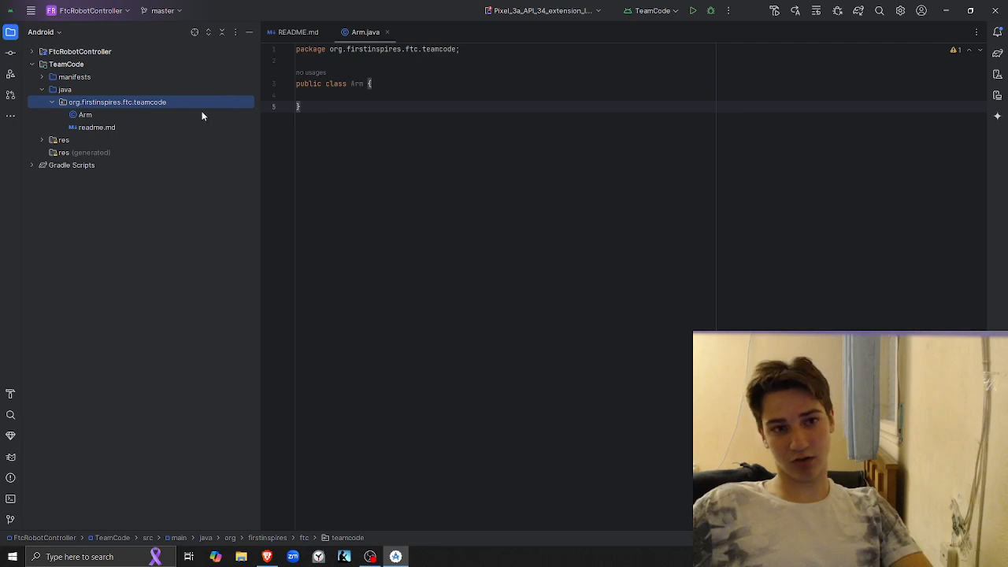
Update the project from the remote, merging incoming changes into the current master branch
right_click(151, 12)
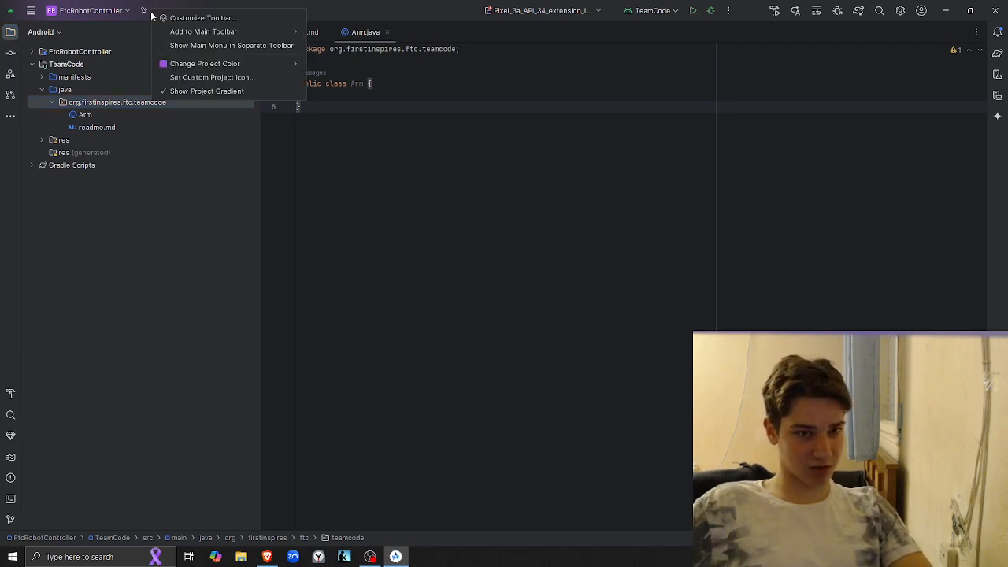
left_click(160, 210)
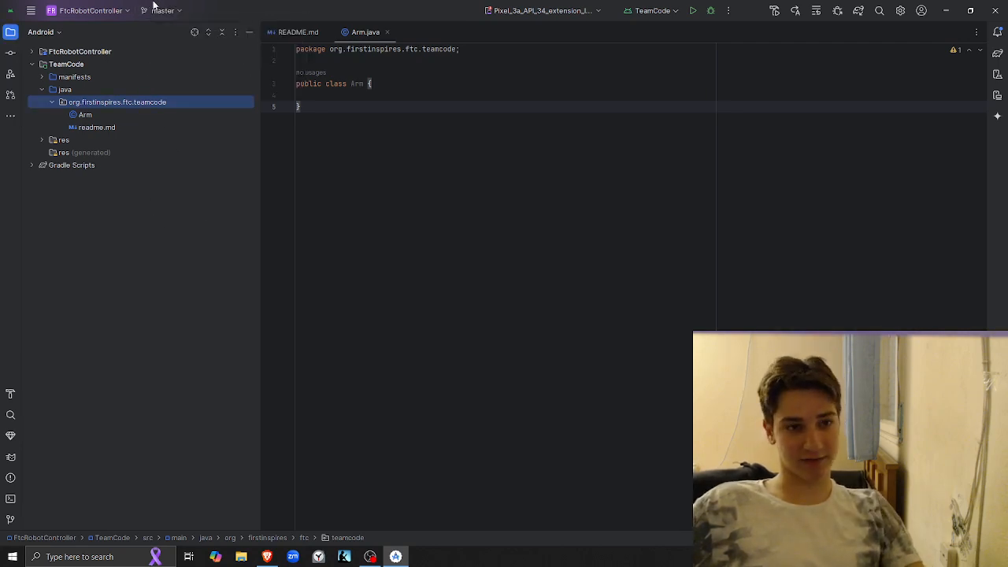
left_click(183, 10)
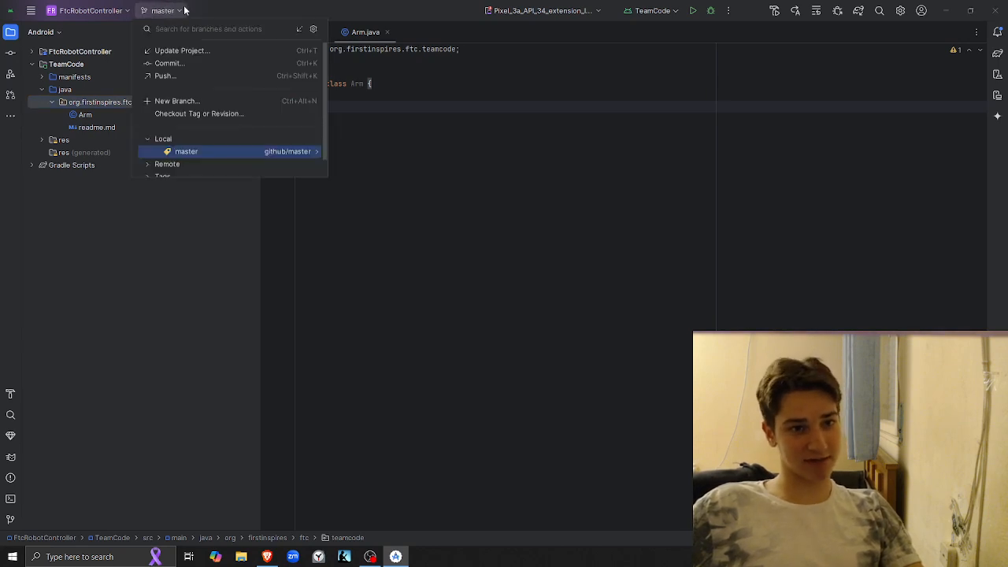
left_click(175, 54)
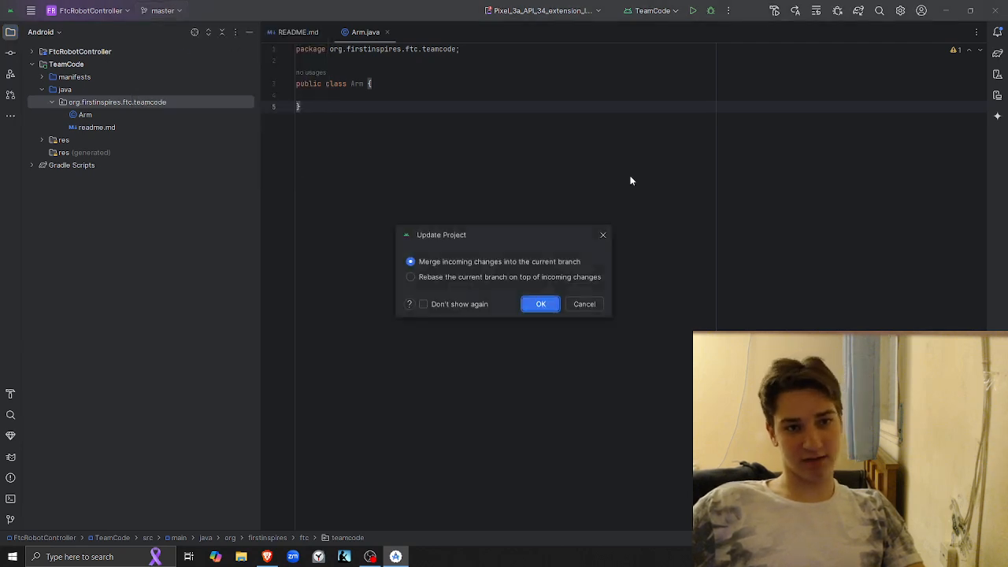
left_click(541, 304)
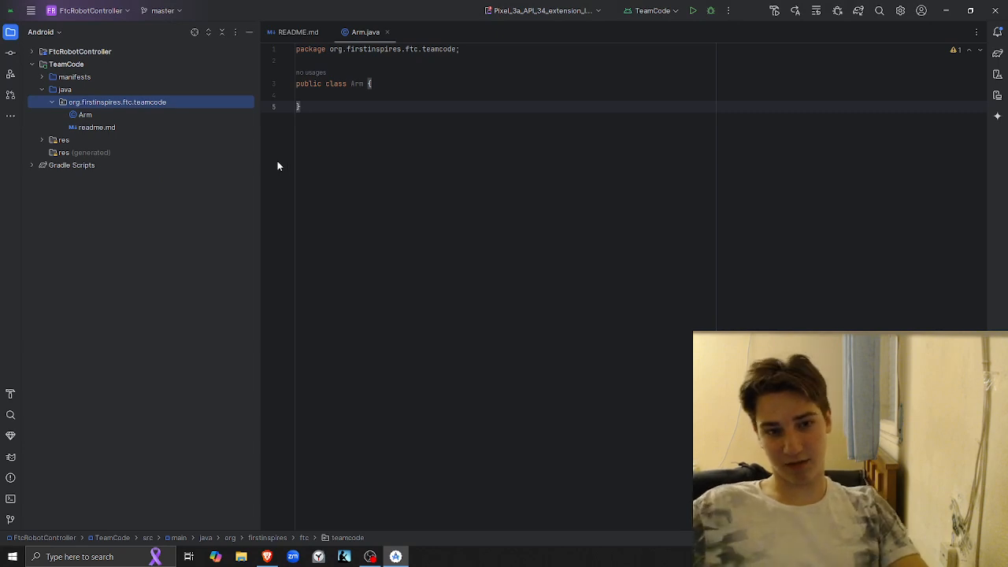
Check the TeachingProgramming repository page in Brave, dismiss its clone options, and return to Android Studio
key("alt+Tab")
left_click(154, 163)
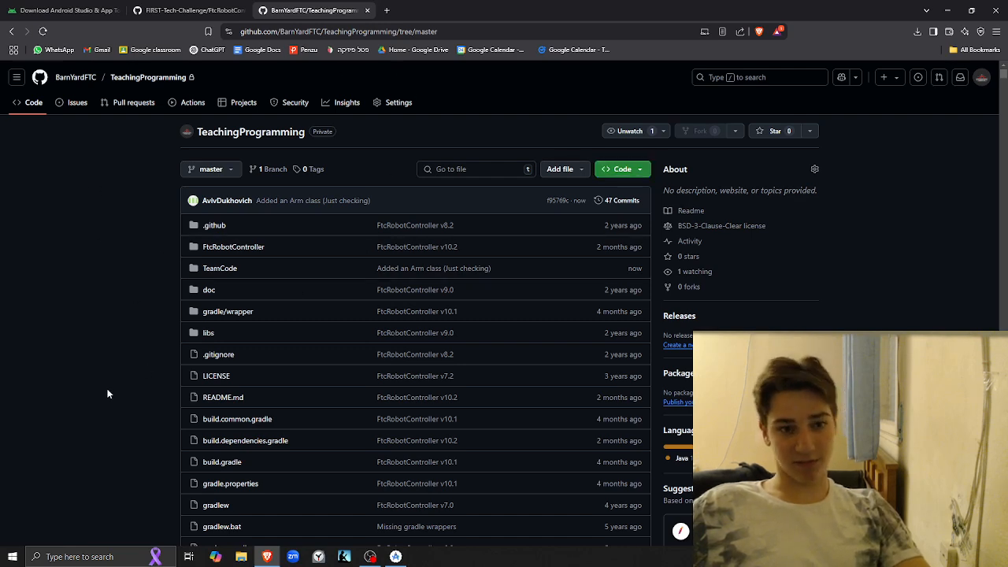
key("alt+Tab")
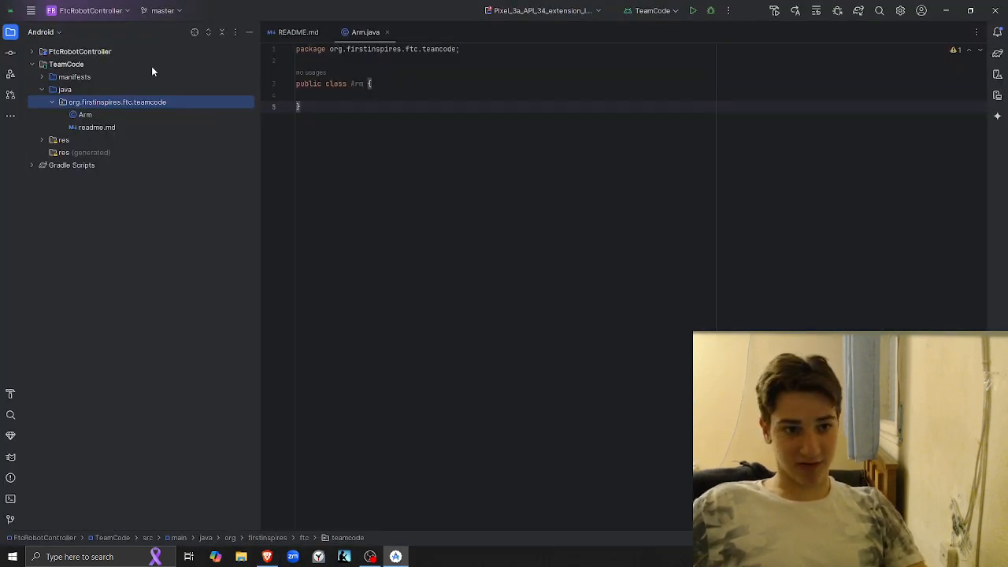
Add a new Teleop Java class to the org.firstinspires.ftc.teamcode package and include its file in Git
right_click(72, 102)
mouse_move(110, 105)
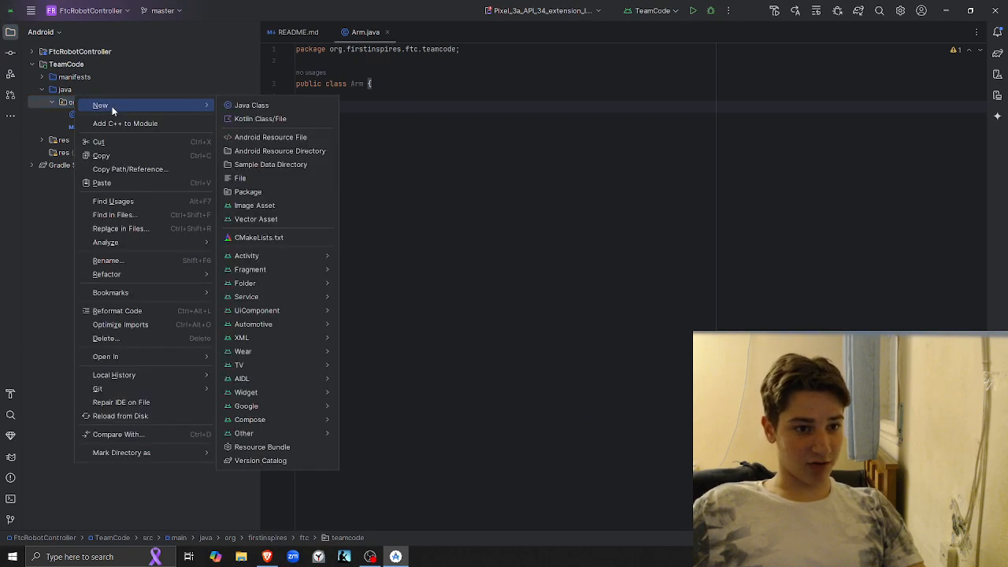
left_click(267, 106)
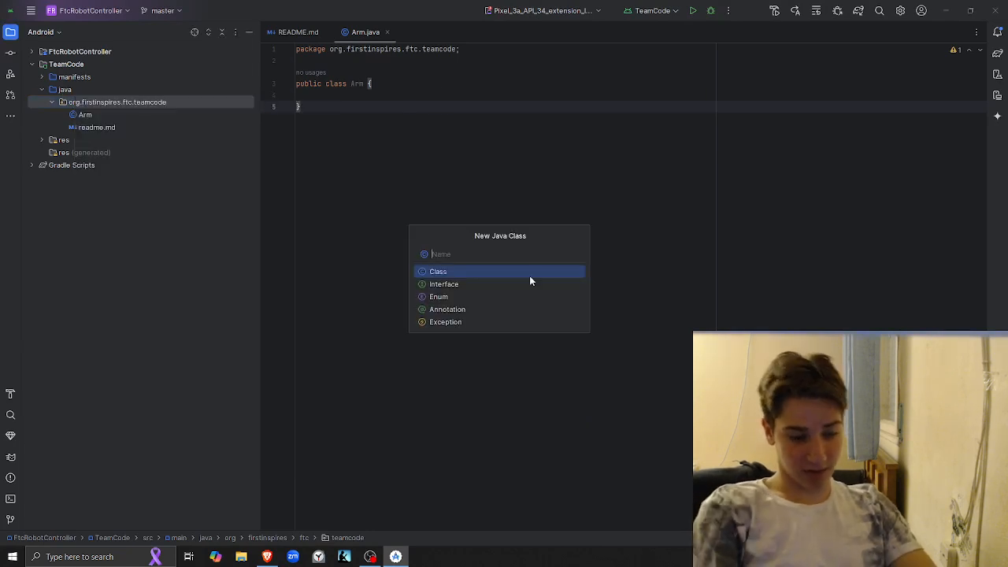
type("Tle")
key("BackSpace")
key("BackSpace")
type("eleop")
key("Return")
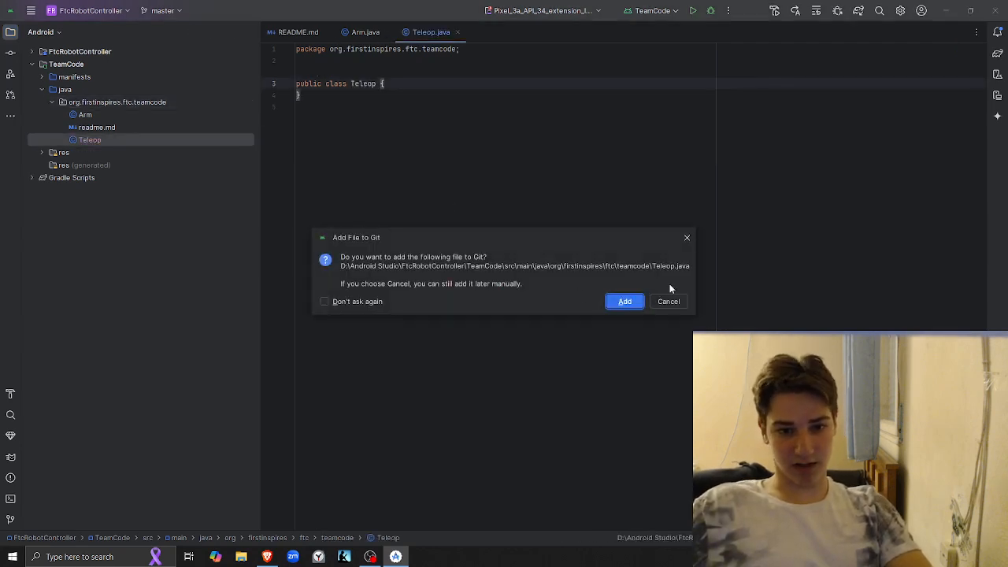
left_click(642, 299)
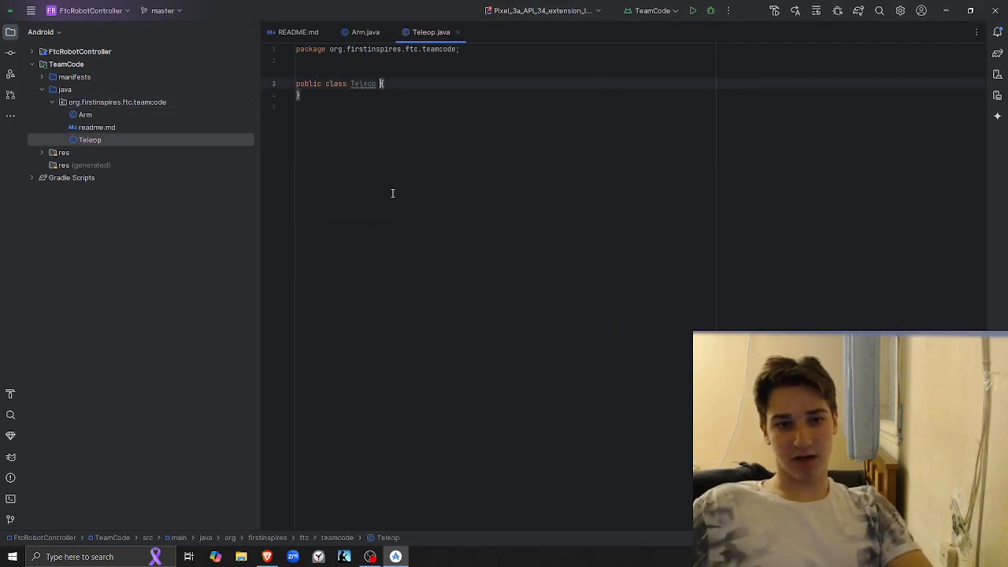
Include all changes in the commit and set the commit message to "Added a Teleop (Just checking)"
left_click(6, 52)
left_click(44, 69)
left_click(214, 352)
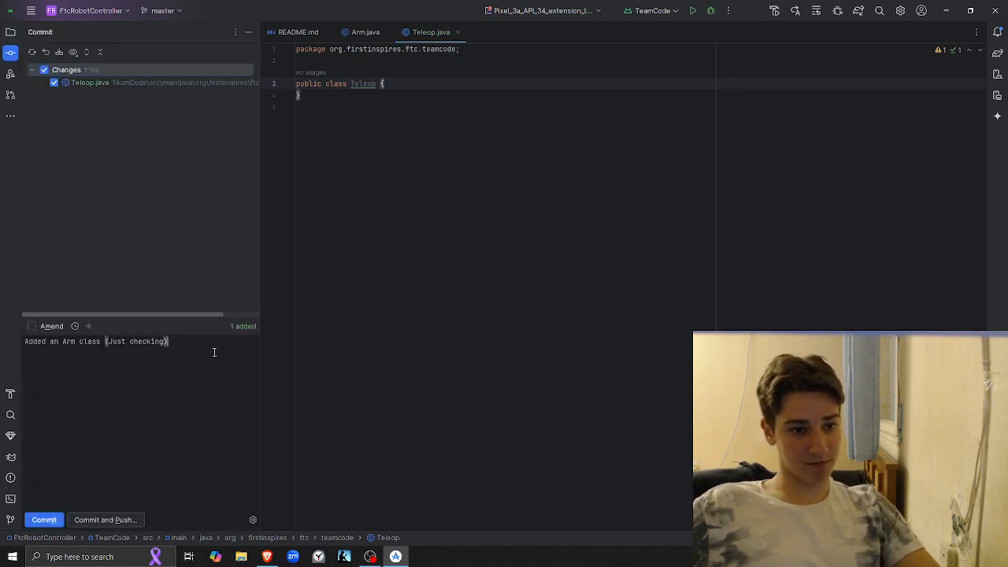
key("ctrl+Left")
key("ctrl+Left")
key("ctrl+Left")
key("ctrl+BackSpace")
key("ctrl+BackSpace")
key("ctrl+BackSpace")
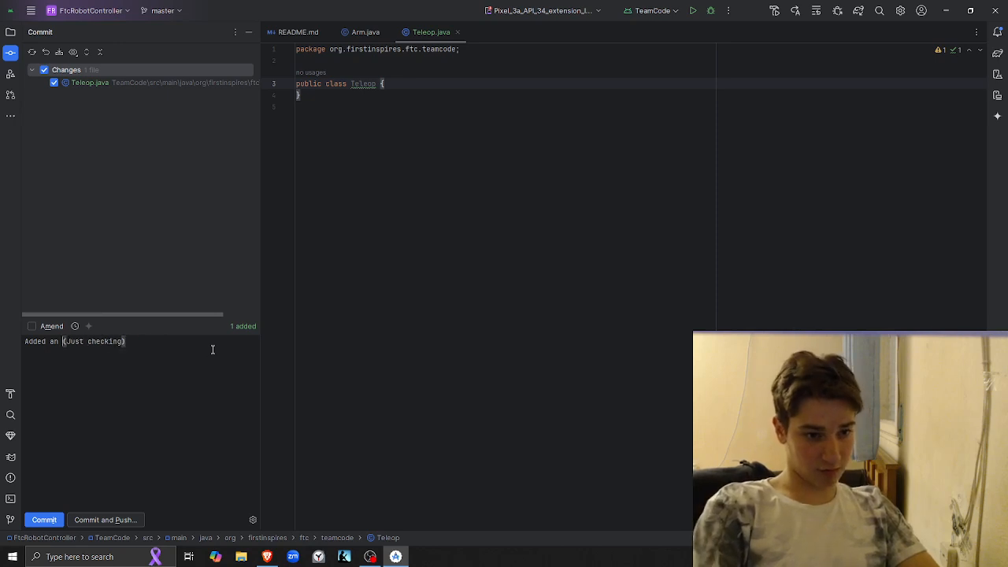
type("an")
key("BackSpace")
key("BackSpace")
type("Tle")
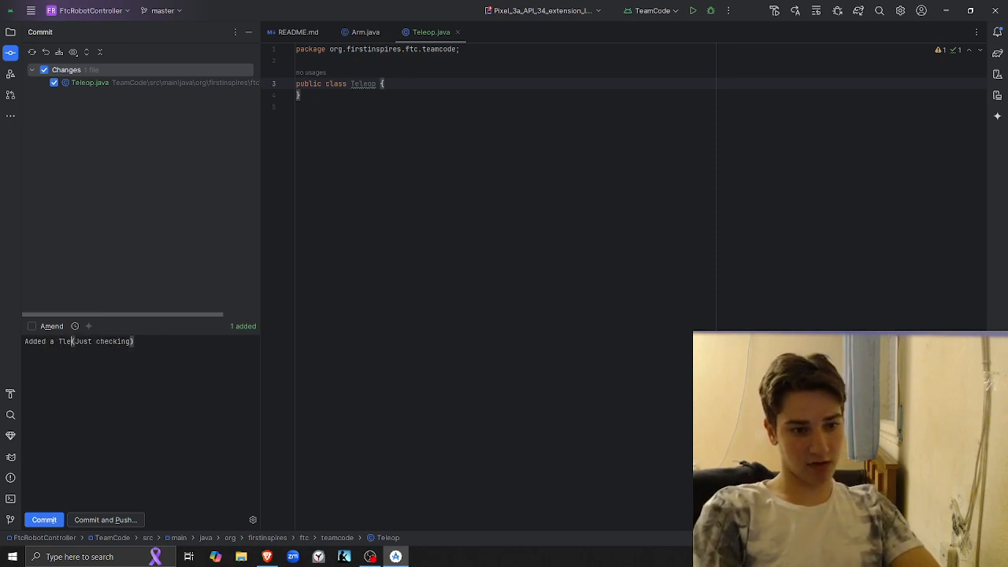
key("BackSpace")
key("BackSpace")
type("eleop")
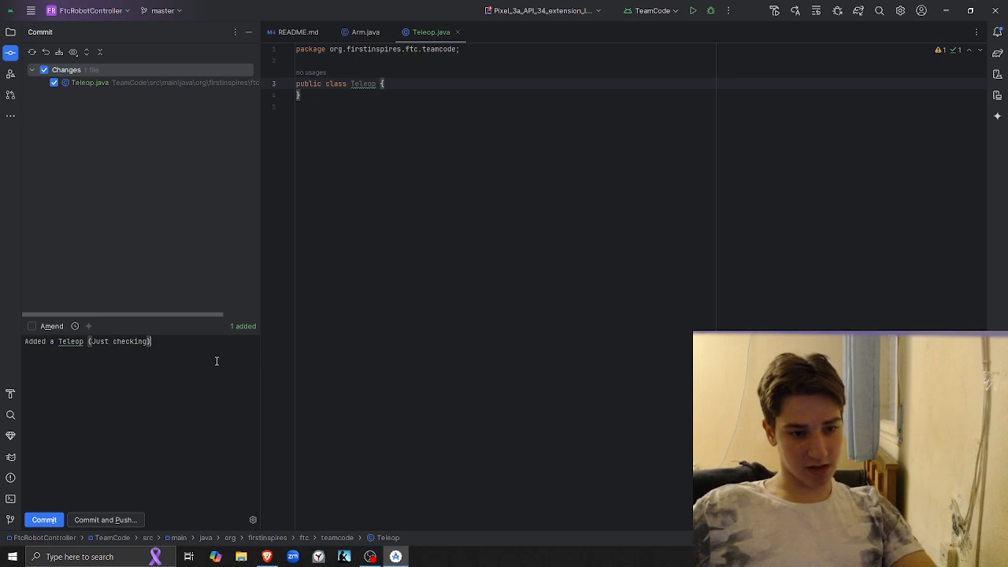
Commit the Teleop.java change despite code warnings and push it to the remote repository
left_click(113, 522)
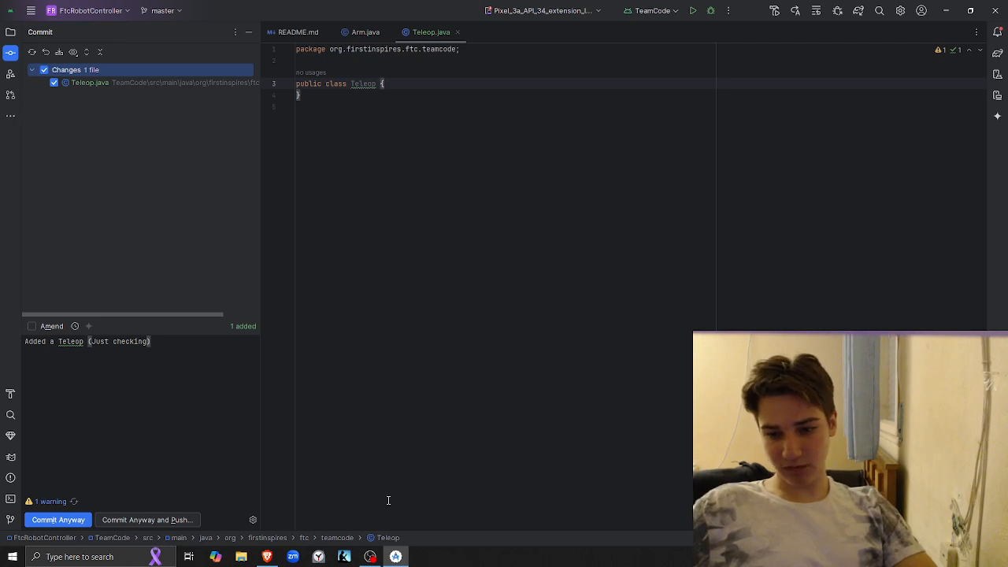
left_click(163, 521)
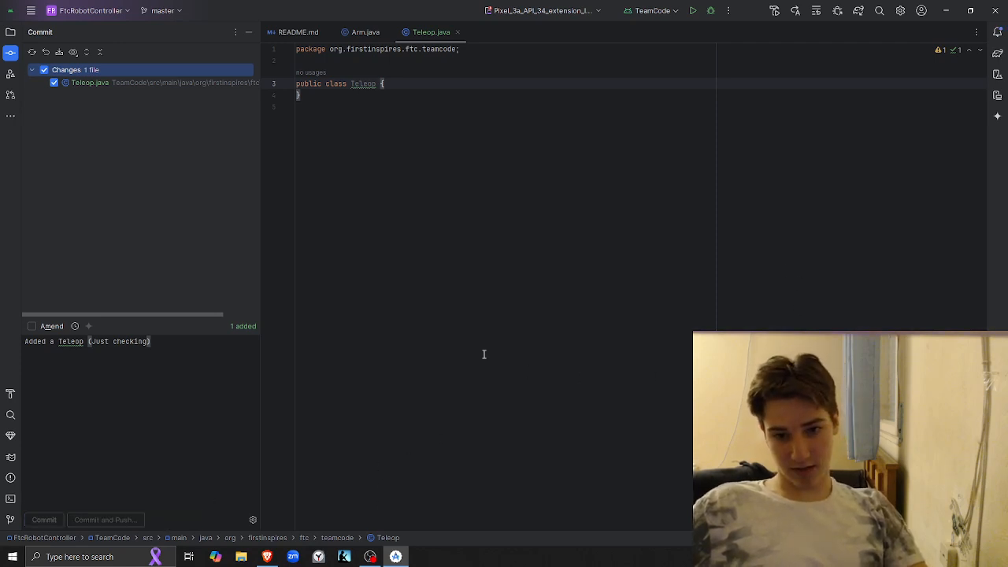
left_click(621, 399)
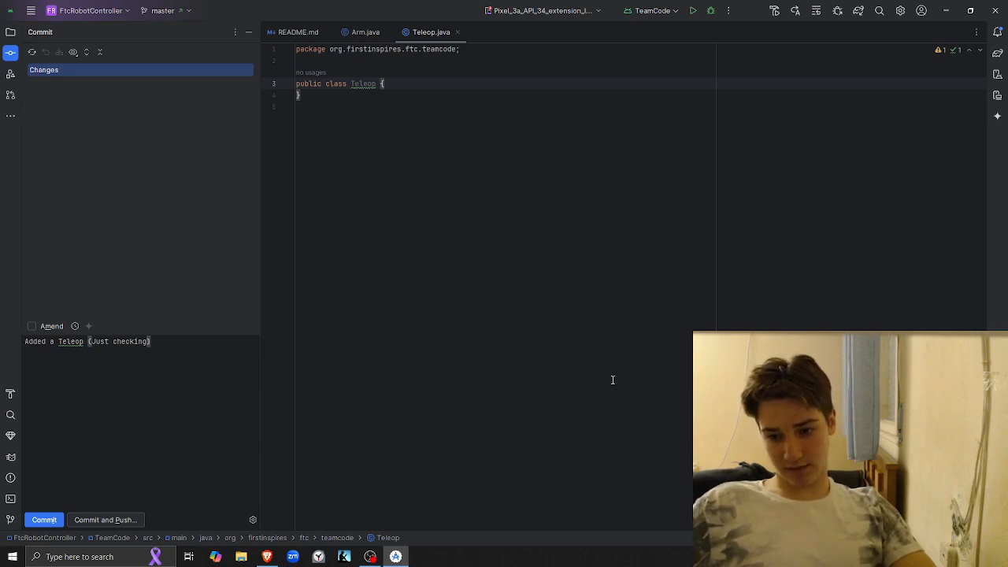
Switch to Brave, reload the TeachingProgramming repository, and browse TeamCode/src/main down to the teamcode package folder to check its files
key("alt+Tab")
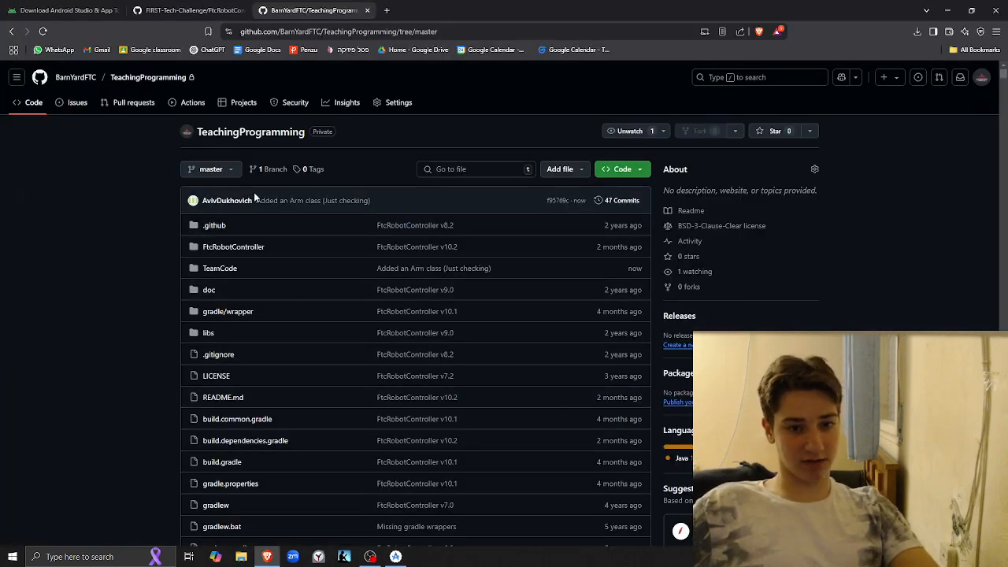
key("F5")
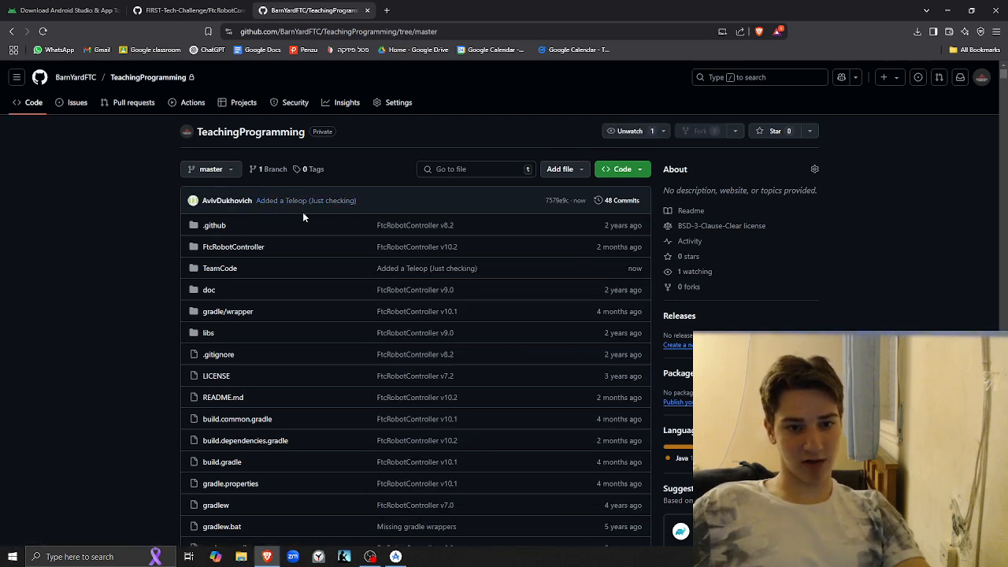
left_click(225, 248)
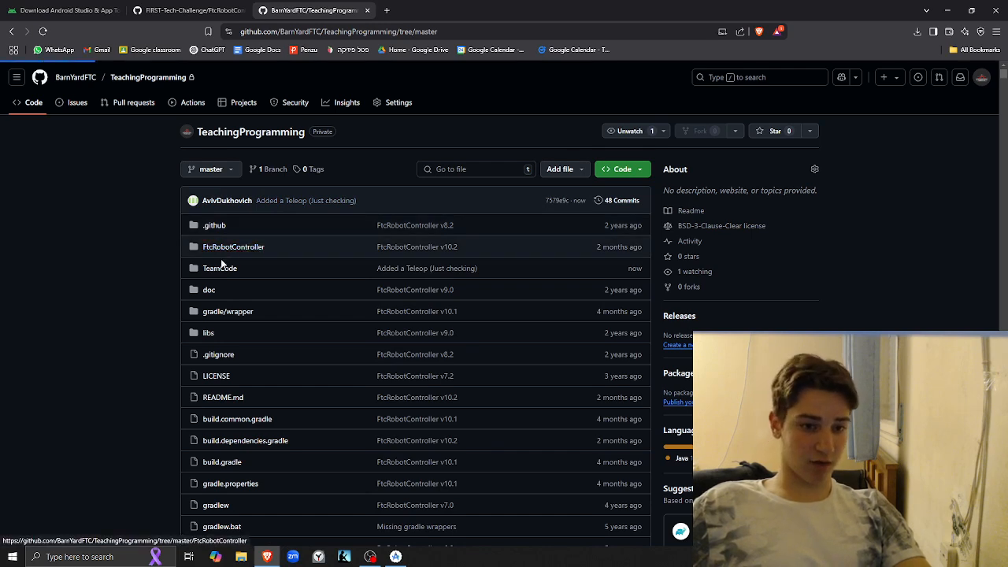
left_click(50, 268)
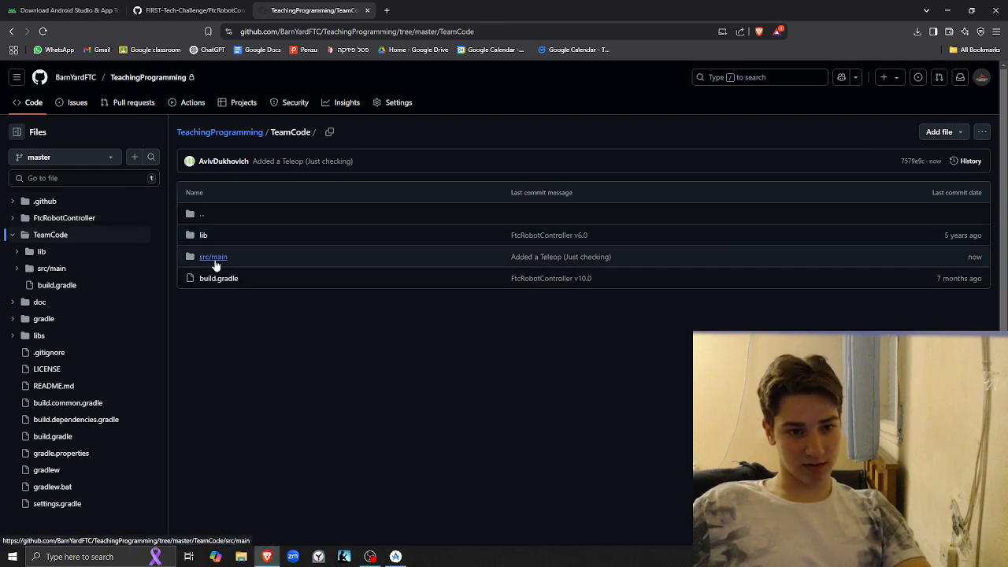
left_click(213, 257)
left_click(286, 241)
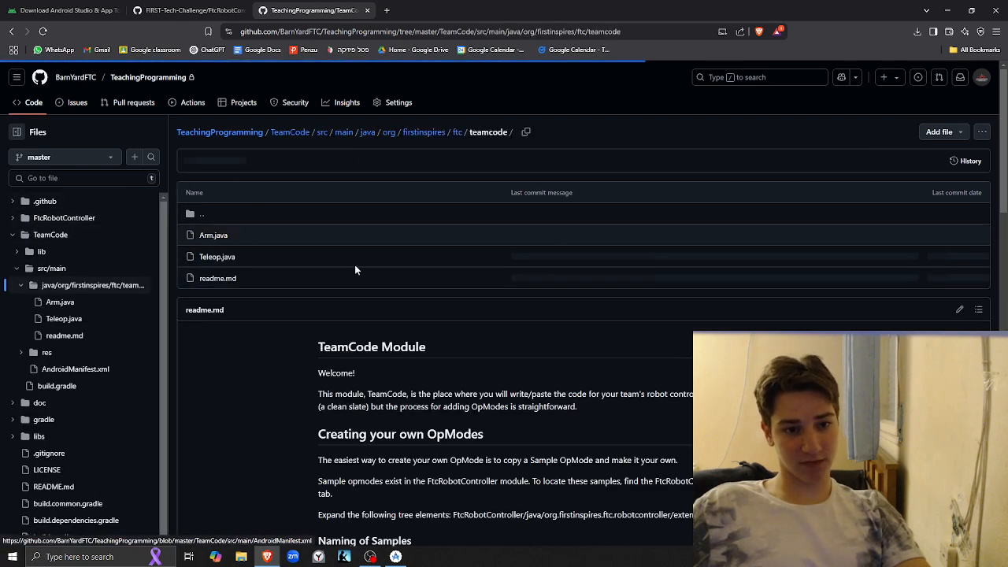